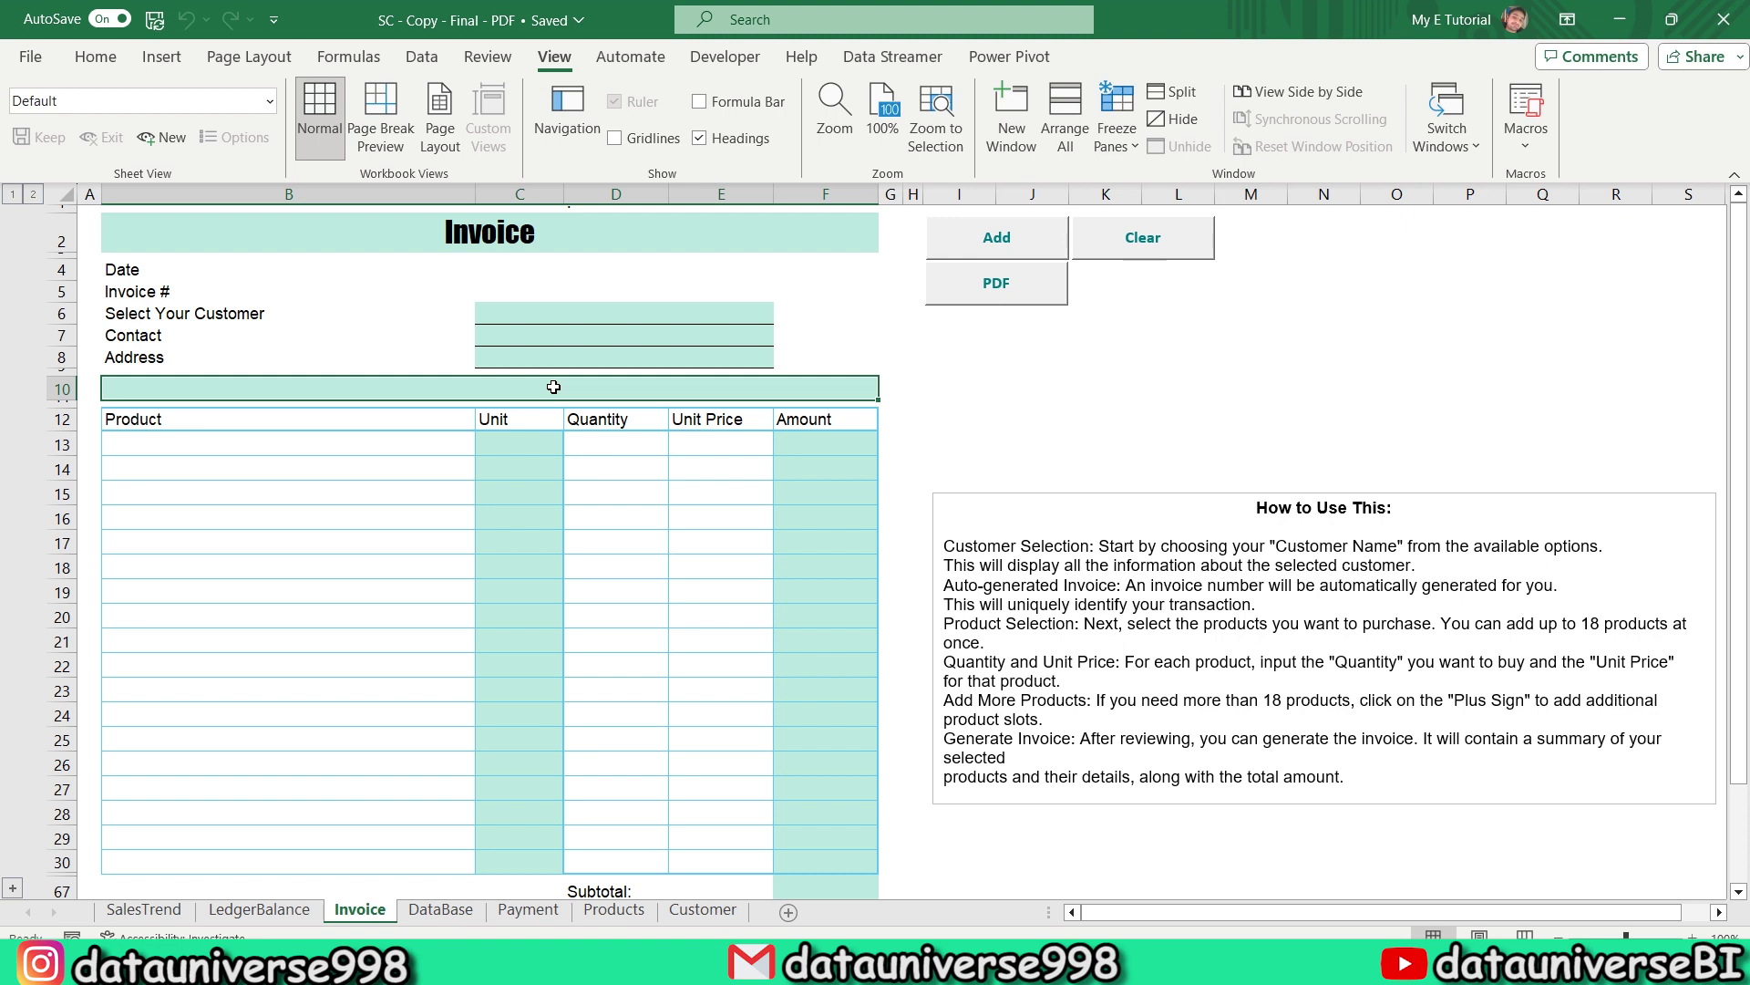
Choose TerraBloom Enterprises as the customer in cell C6
key(Up)
key(Up)
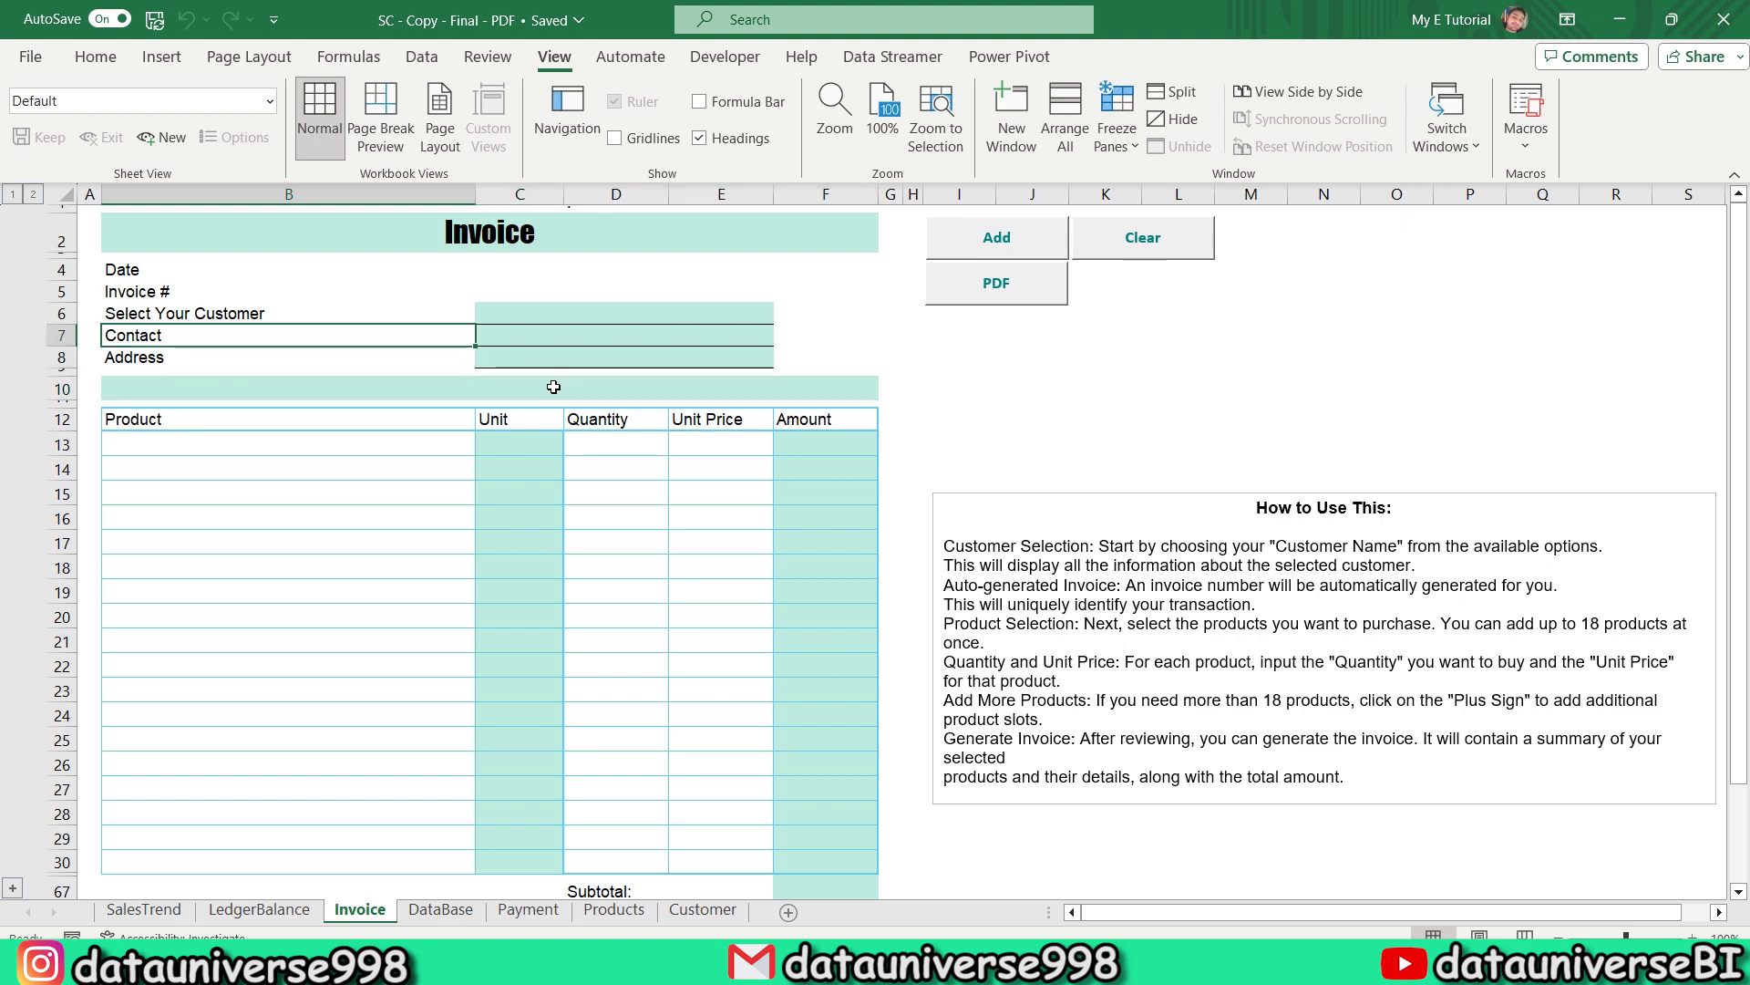
key(Up)
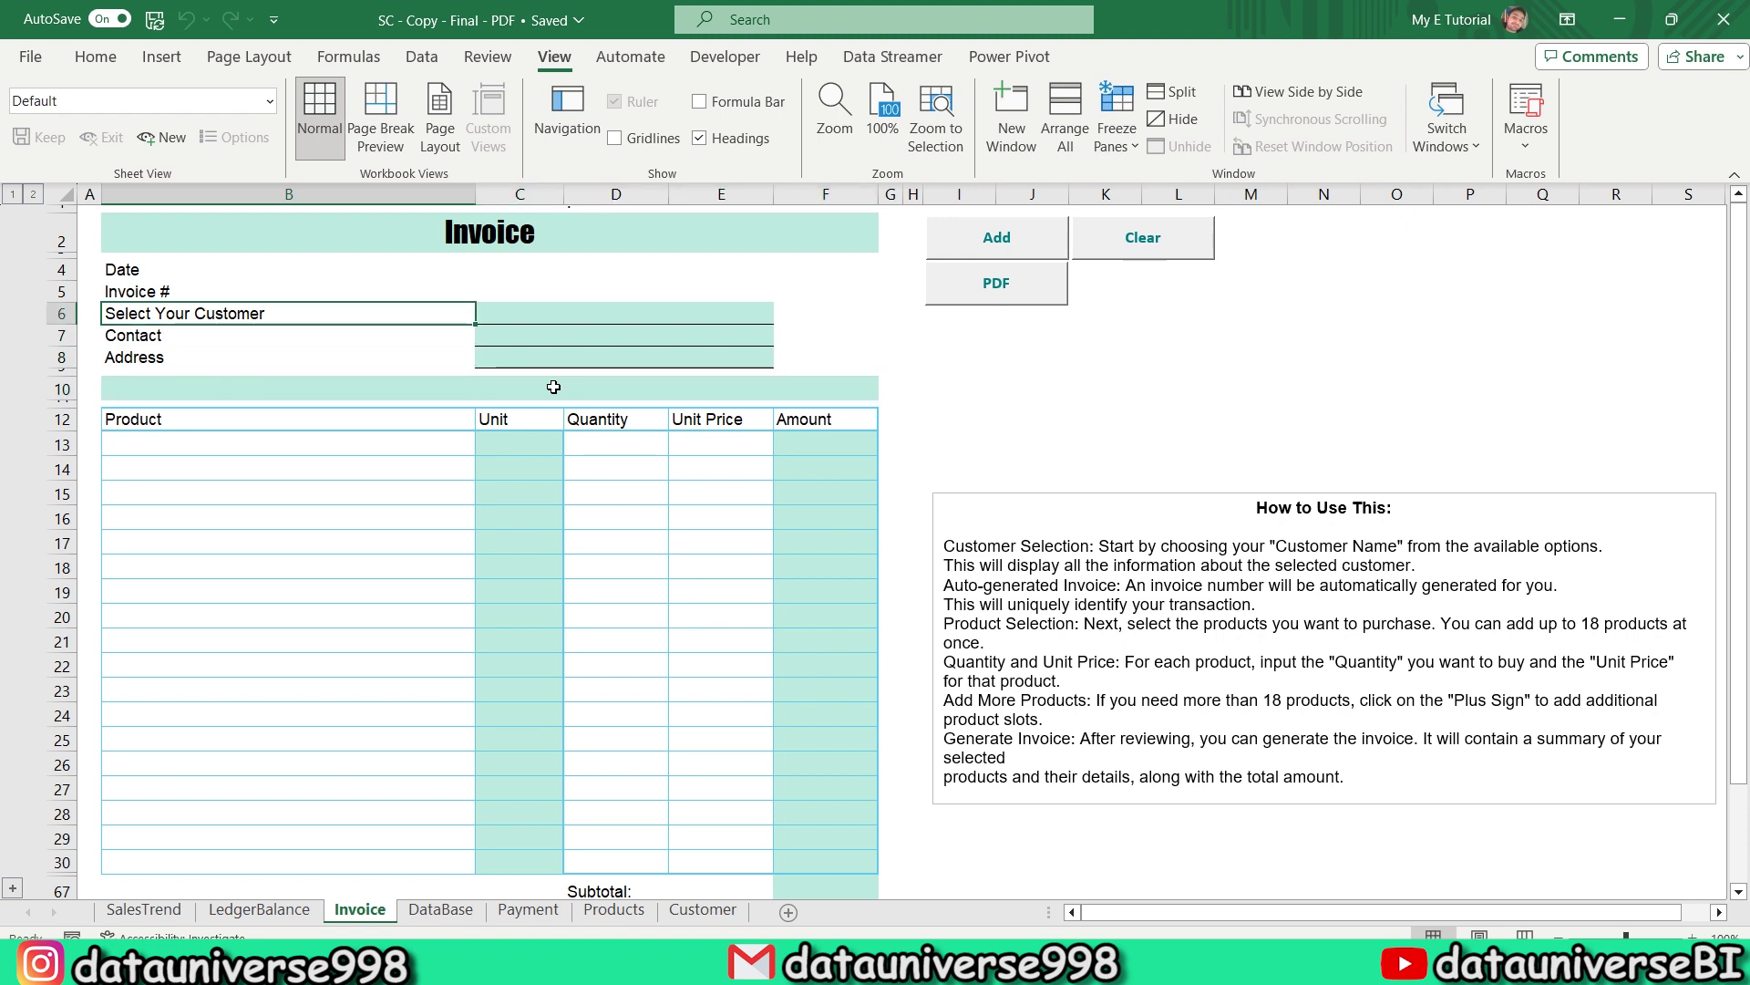
key(Right)
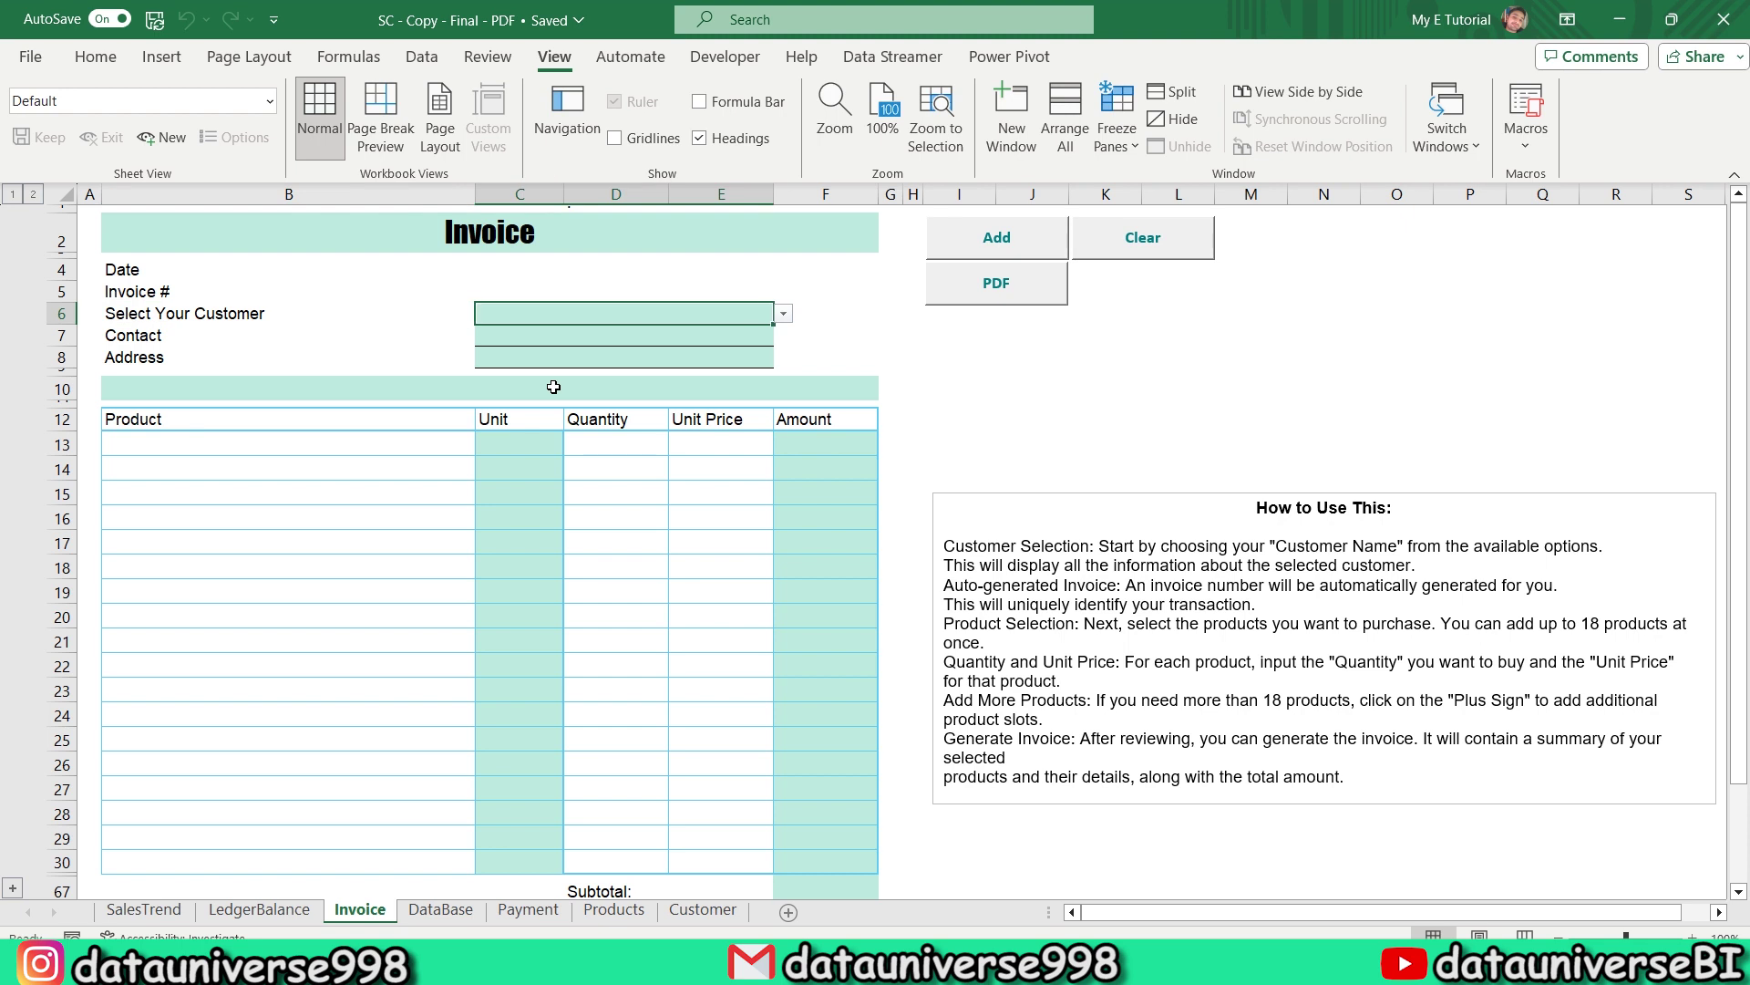
text(t)
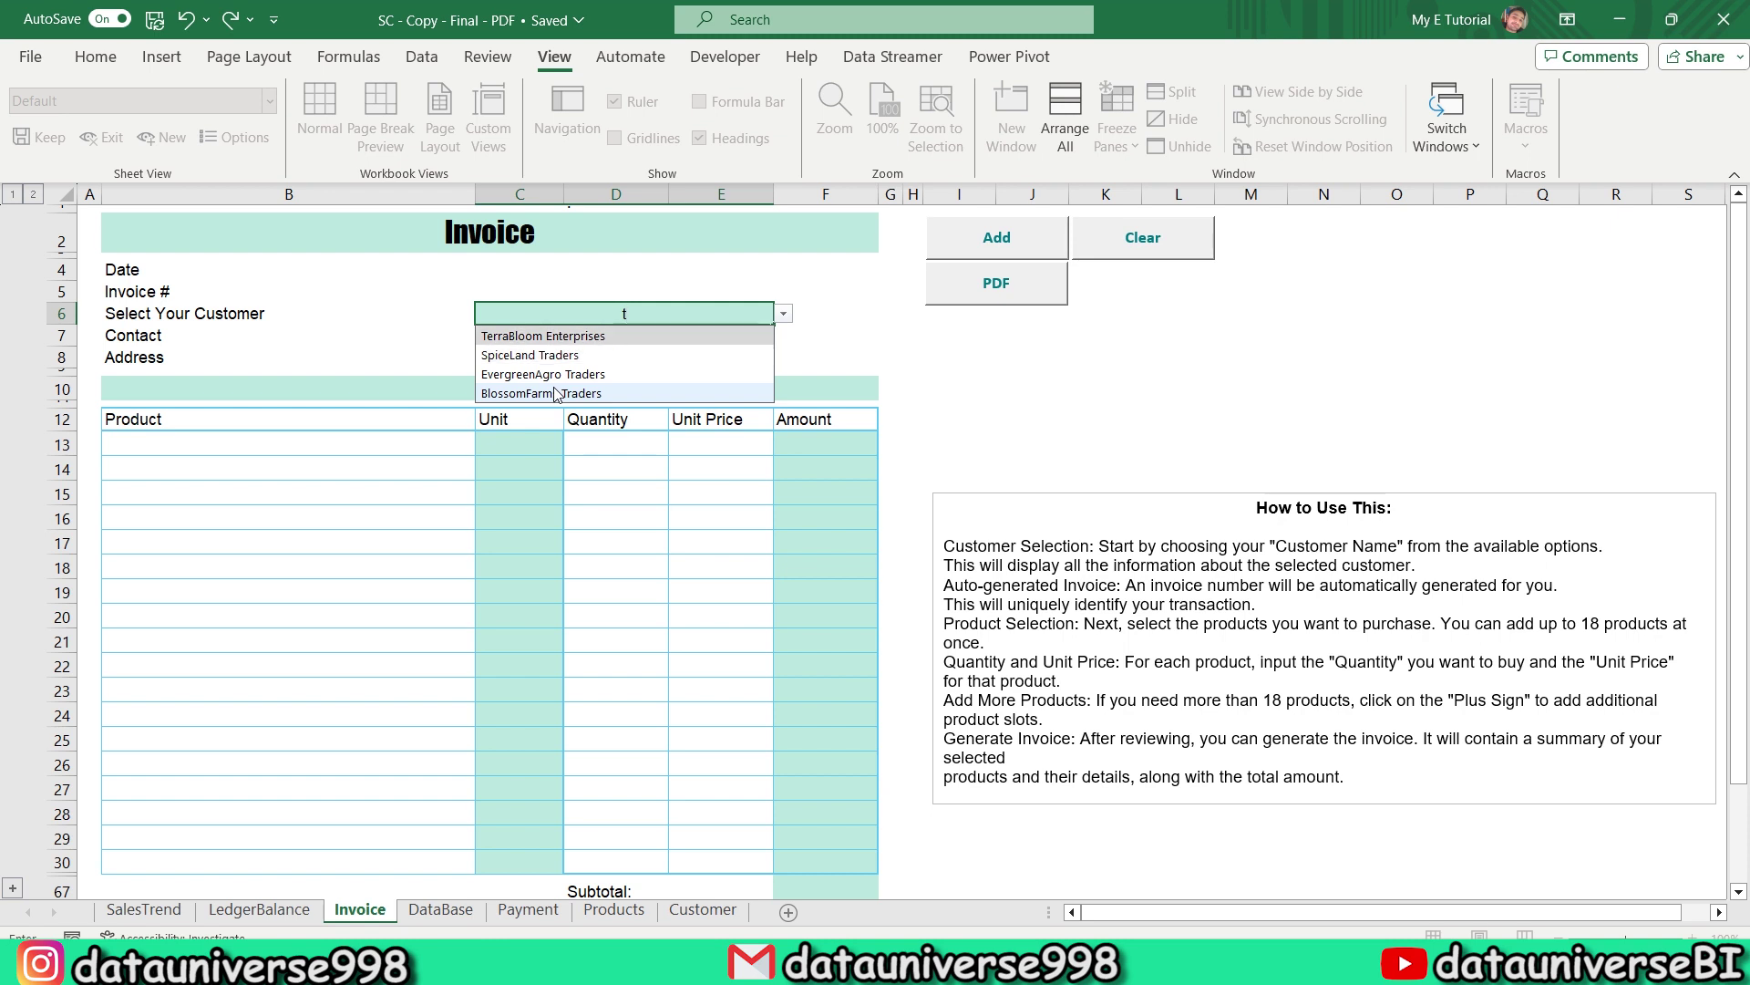
key(Return)
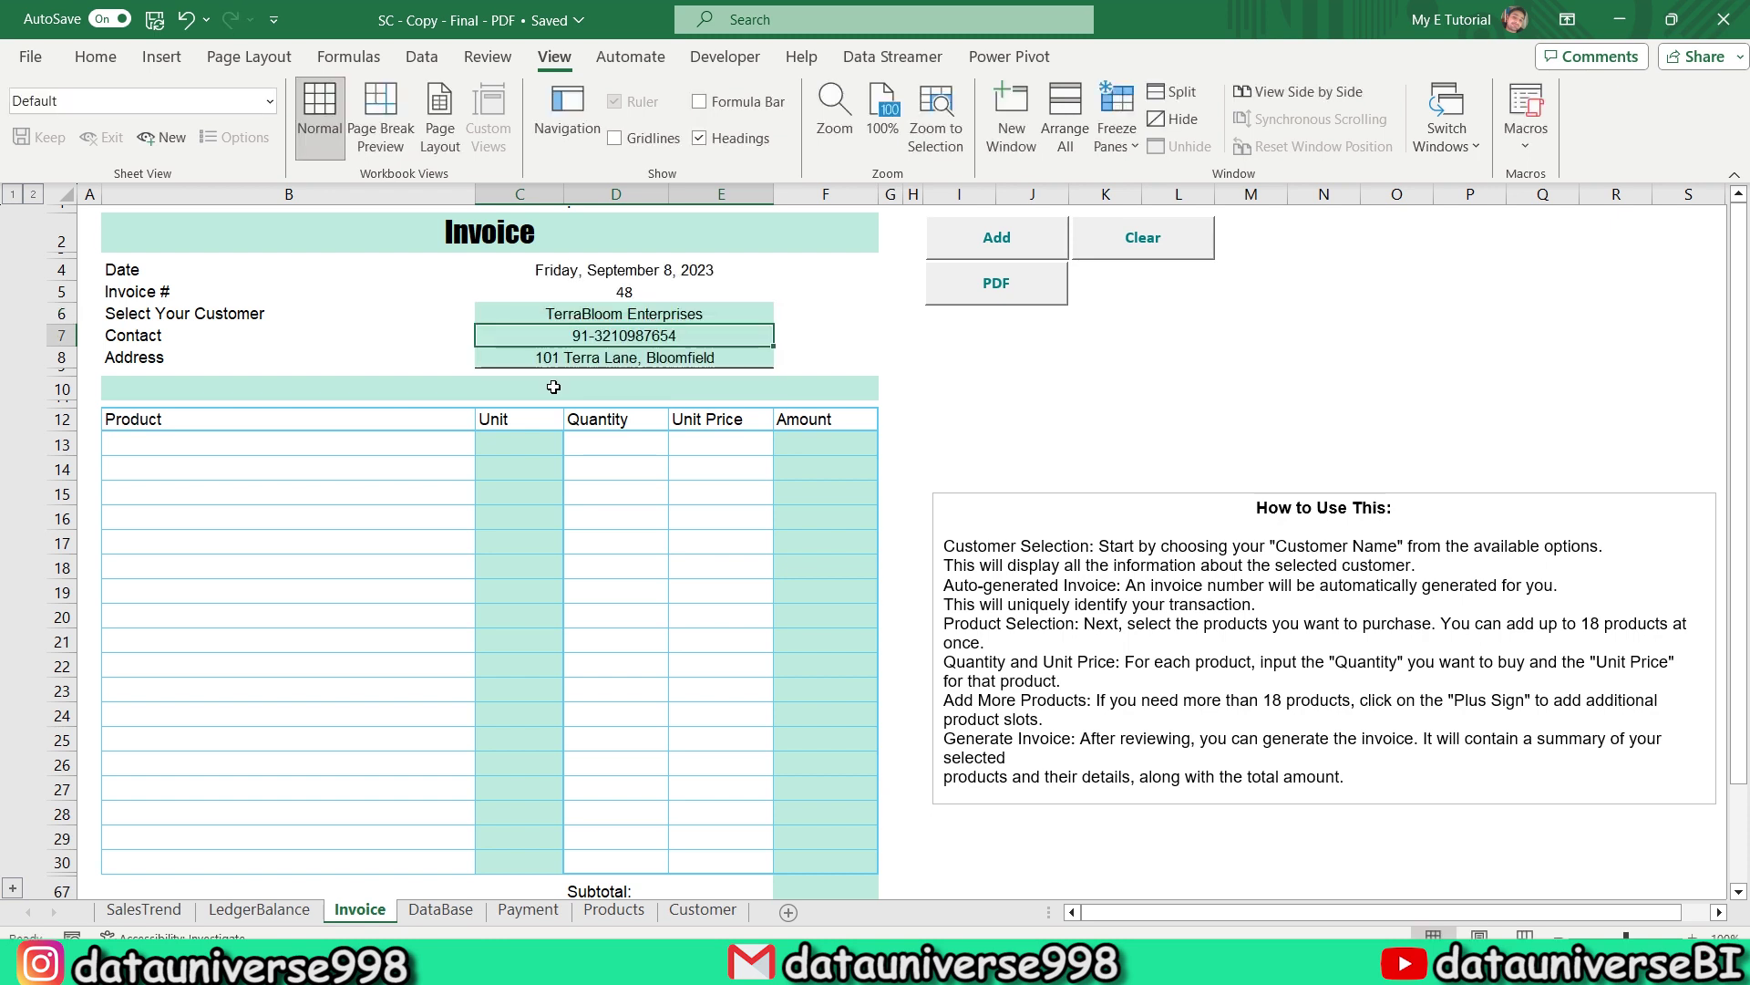
Check the Customer sheet's filter list, then return to the Invoice customer cell
click(703, 910)
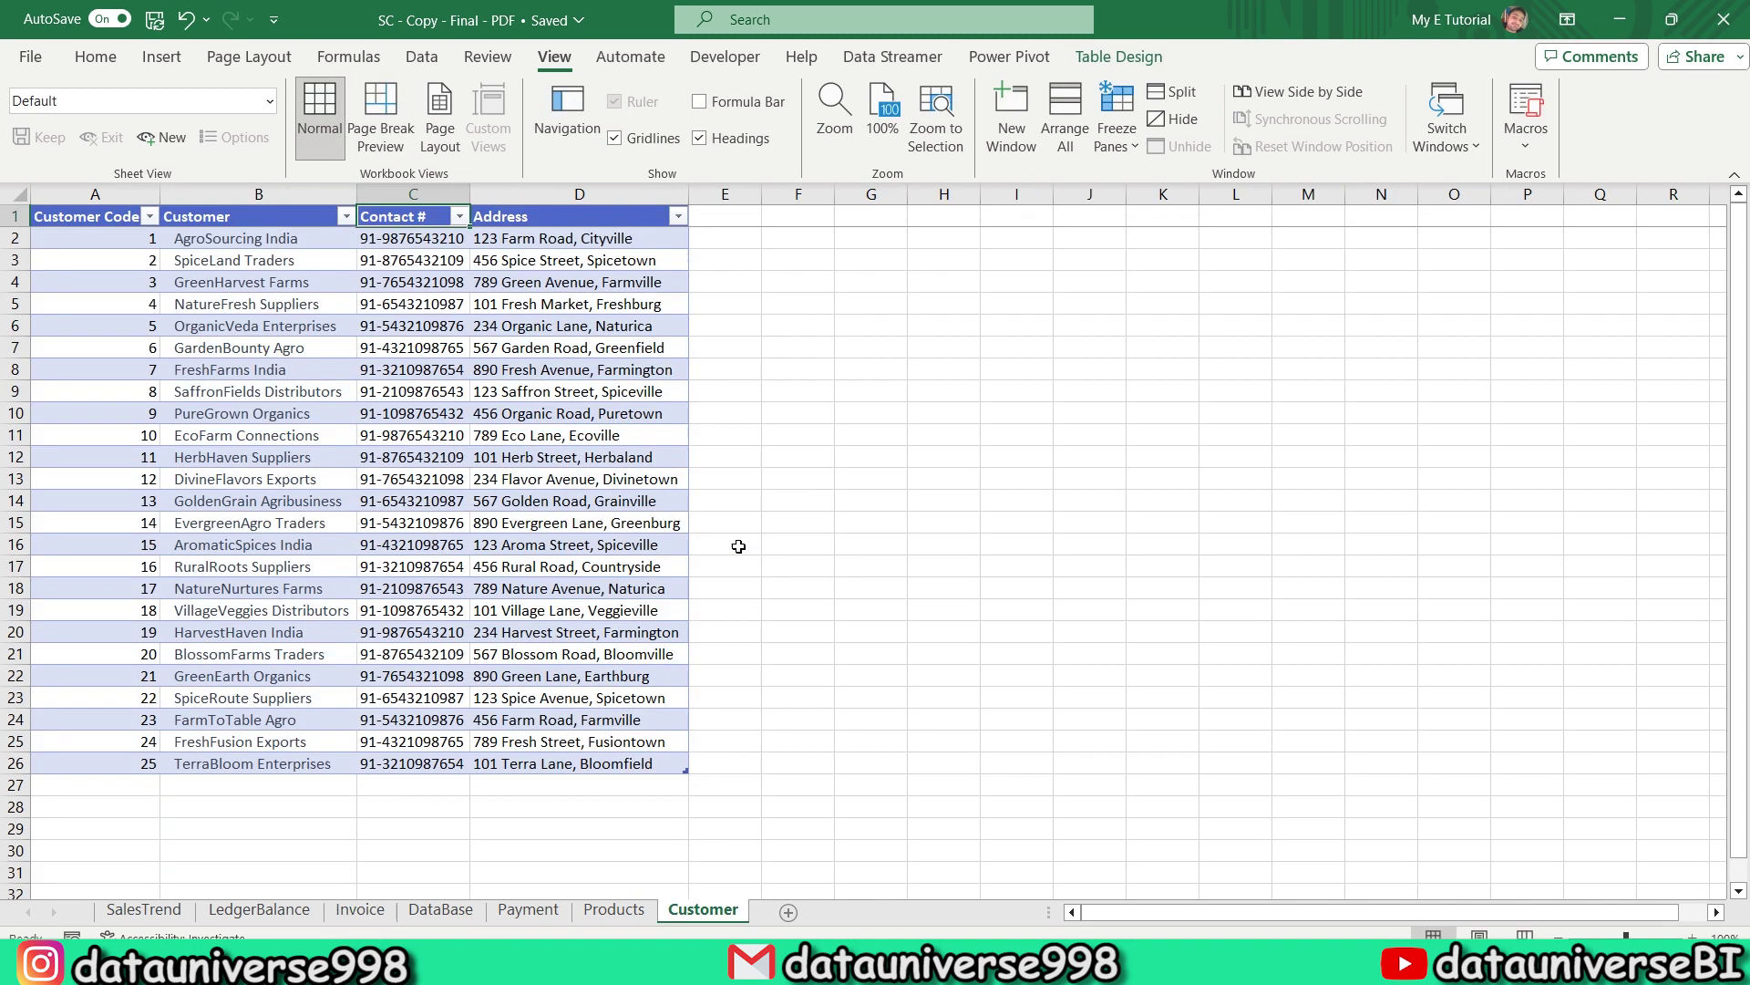
key(alt+Down)
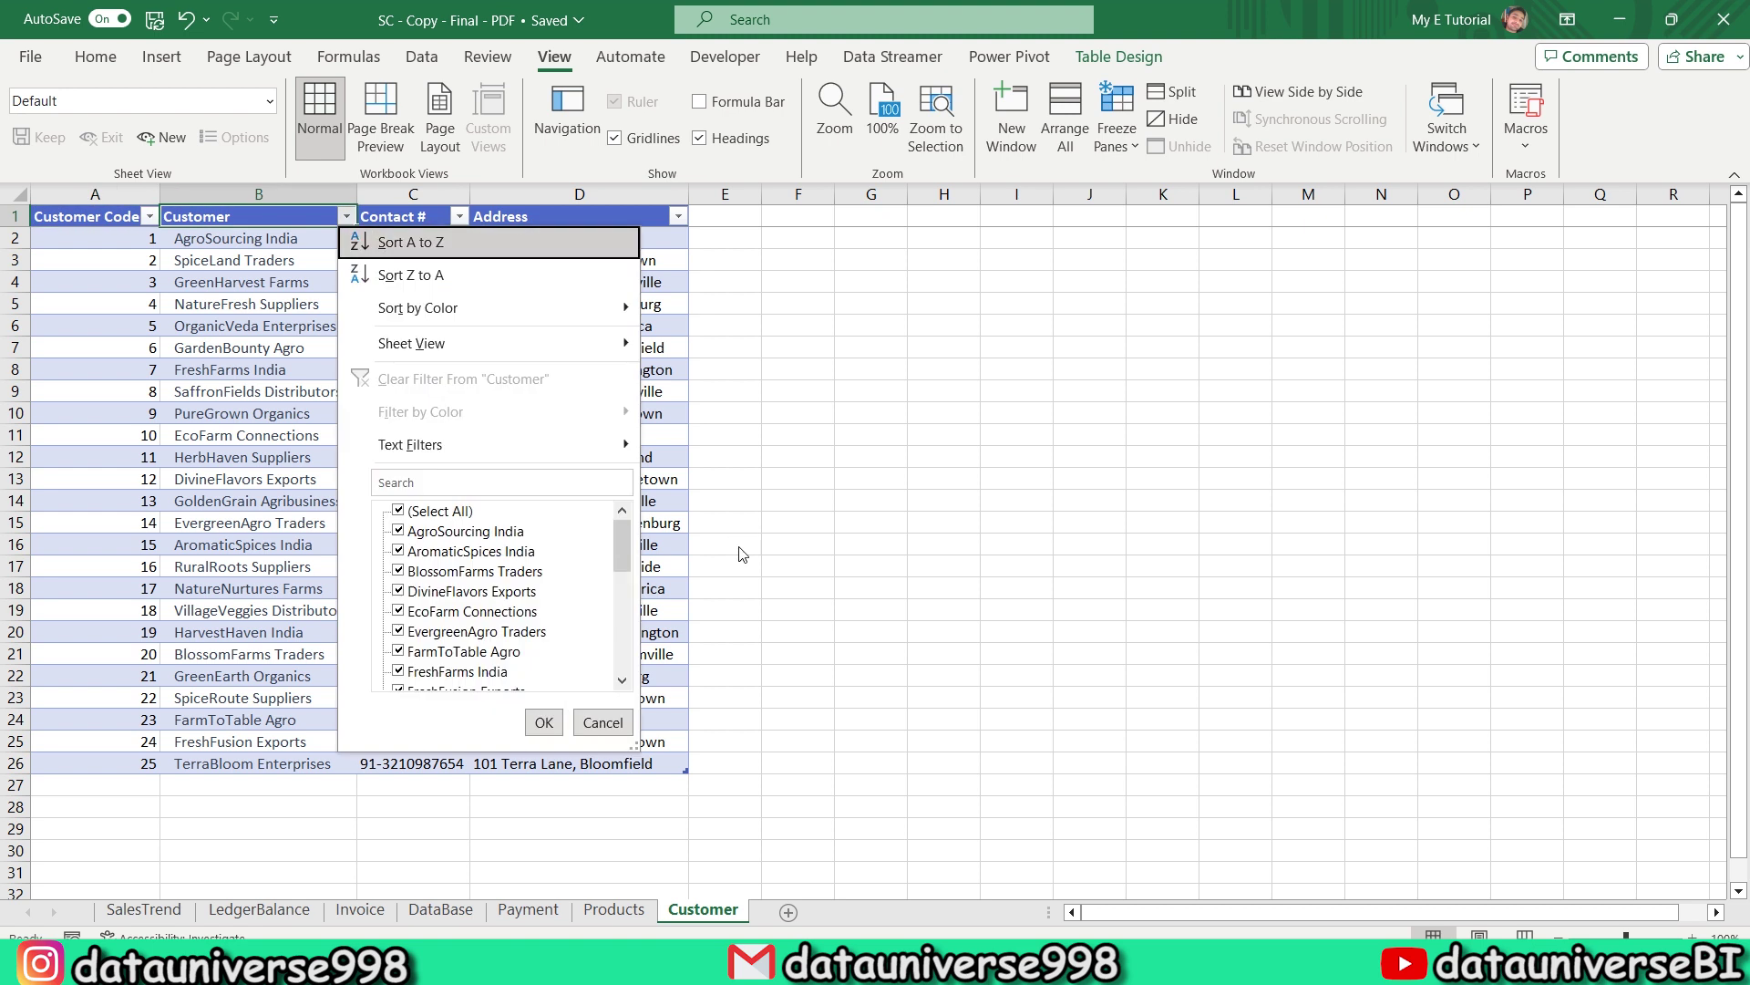
key(Tab)
key(Tab)
key(space)
key(t)
key(Down)
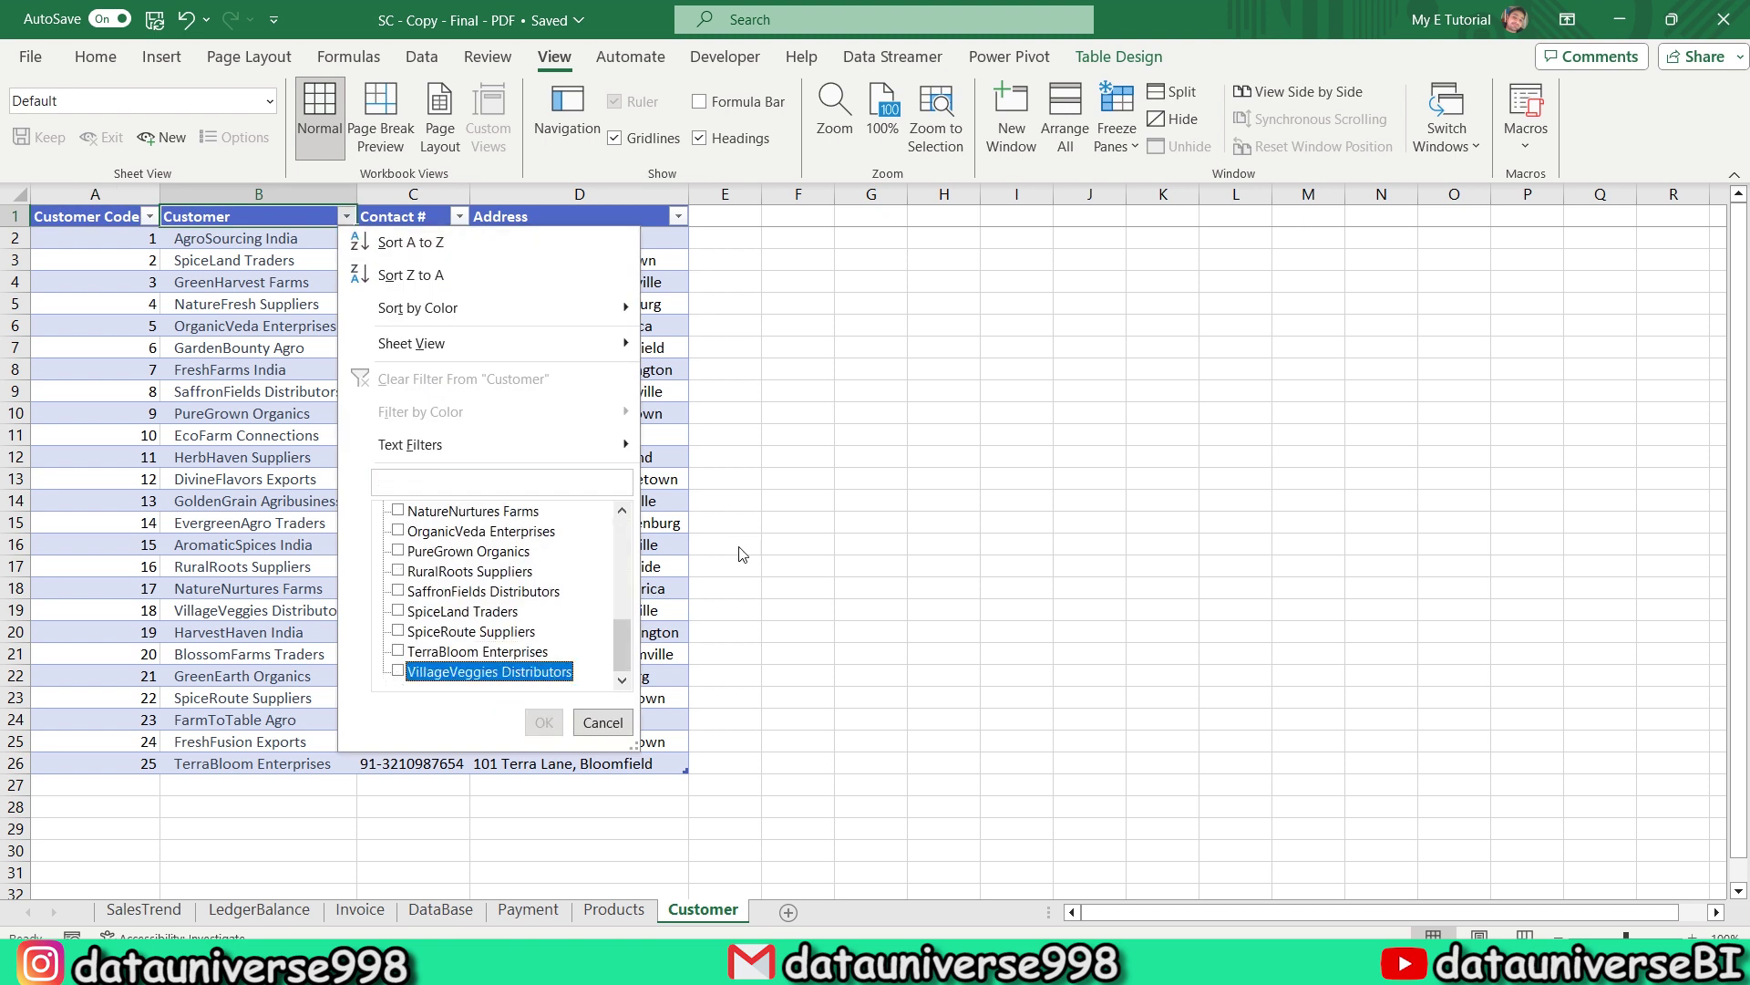
key(Up)
key(Escape)
key(ctrl+Page_Up)
key(ctrl+Page_Up)
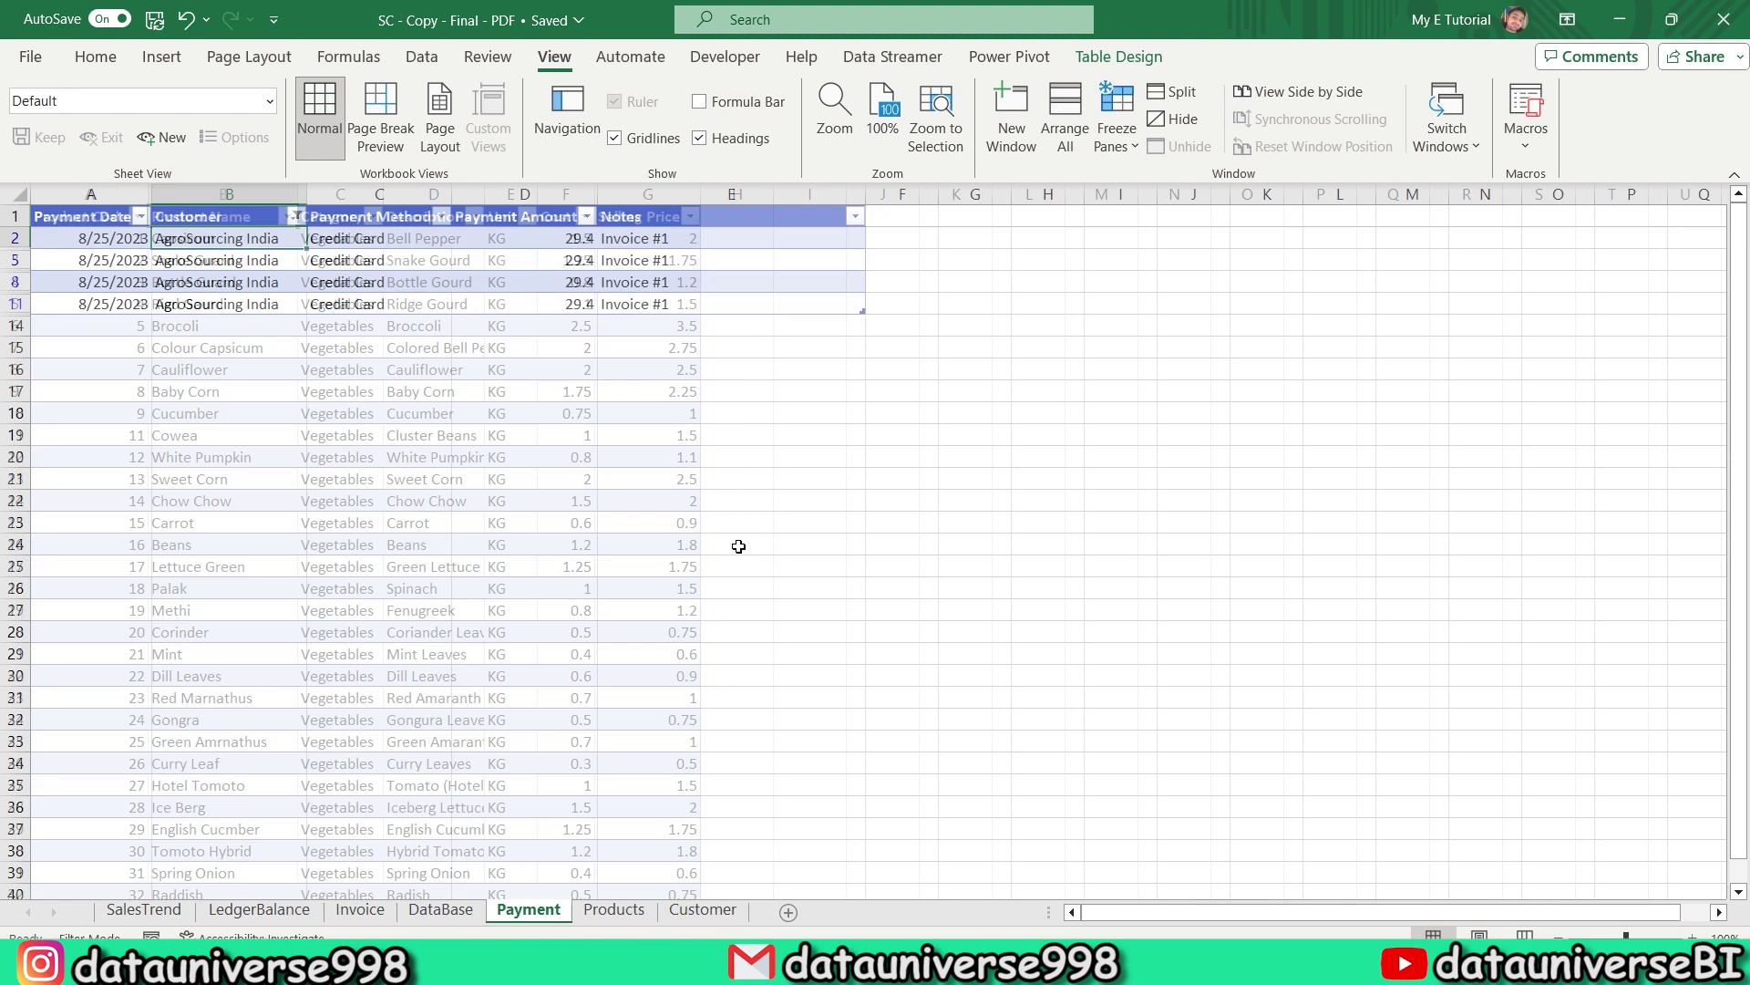
key(ctrl+Page_Up)
key(ctrl+Page_Up)
key(Up)
key(Right)
key(Right)
Switch the customer in C6 from TerraBloom Enterprises to EcoFarm Connections
key(Left)
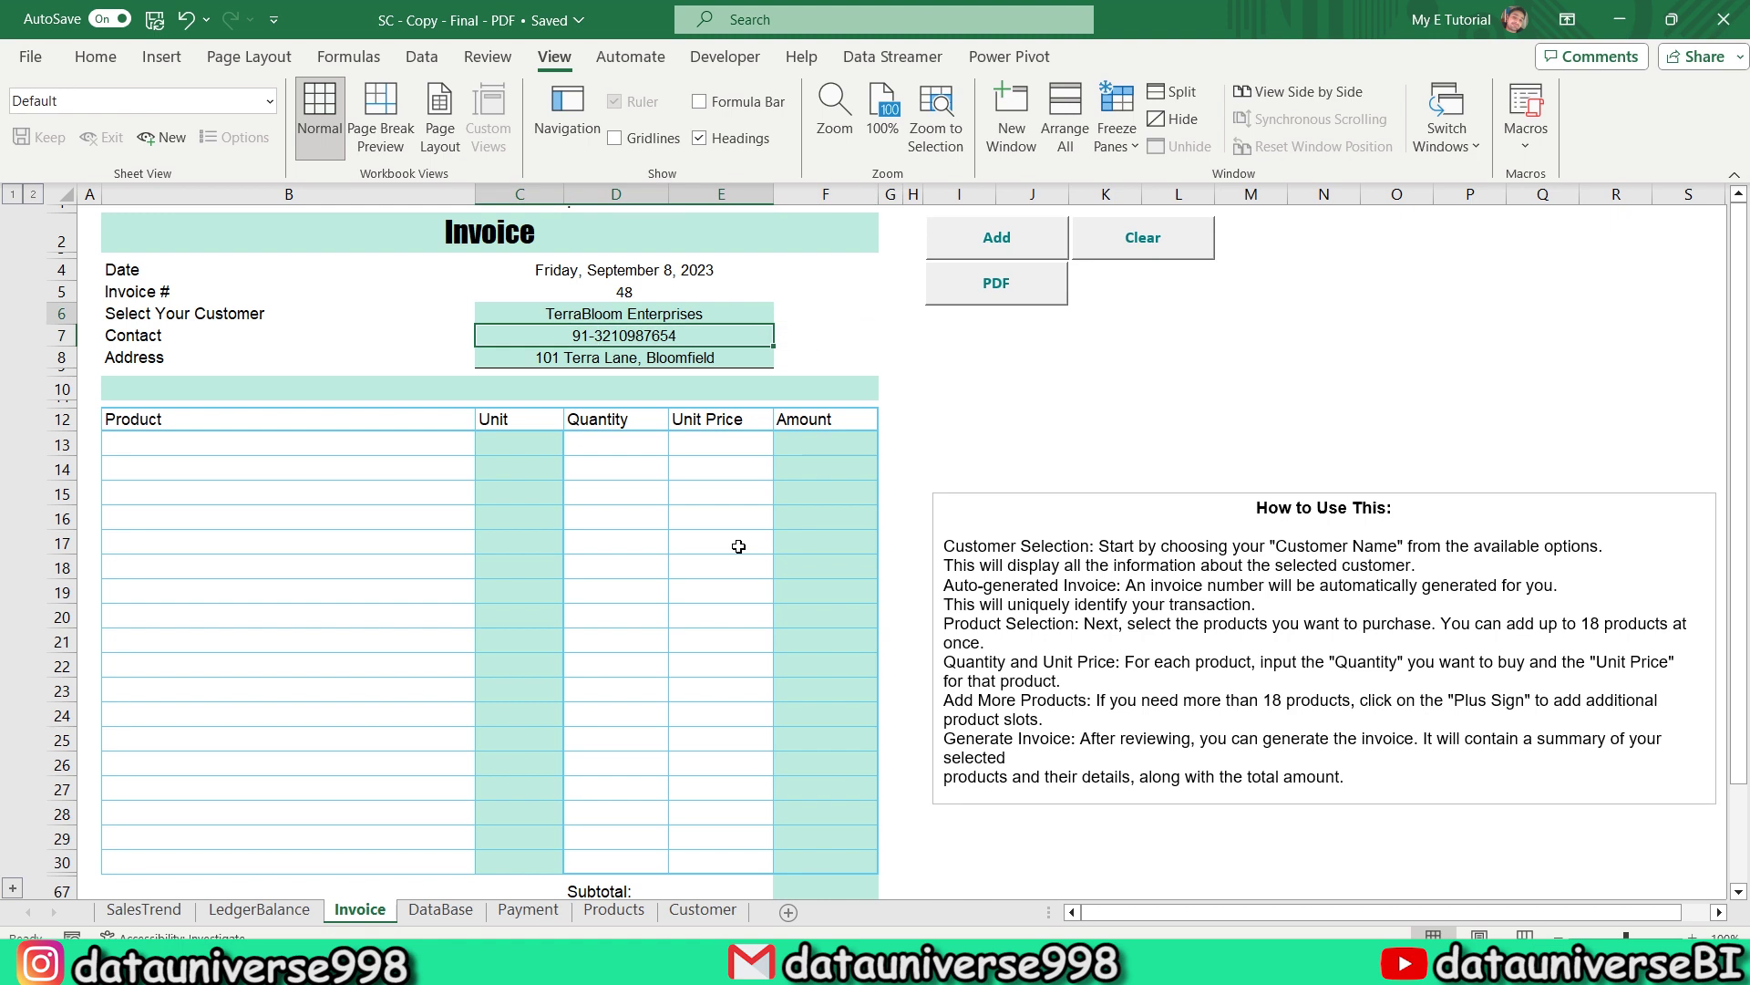
text(t)
key(Down)
key(Return)
text(b)
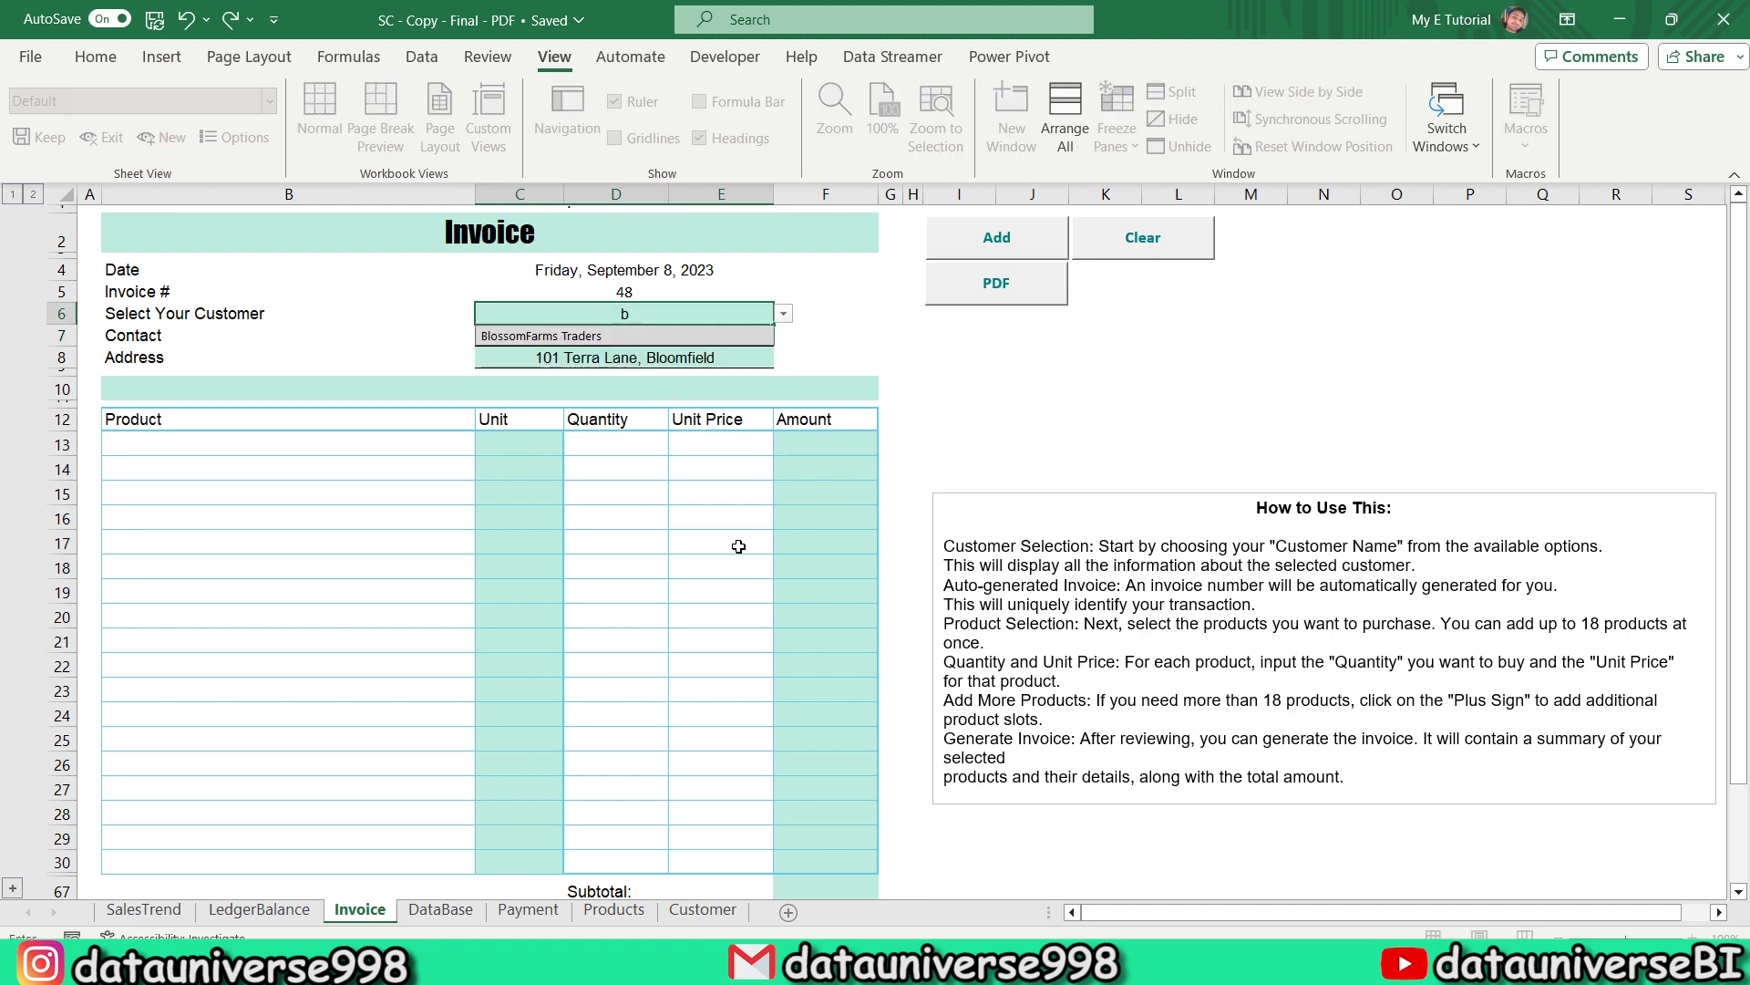
key(Return)
key(alt+Down)
key(Down)
key(Return)
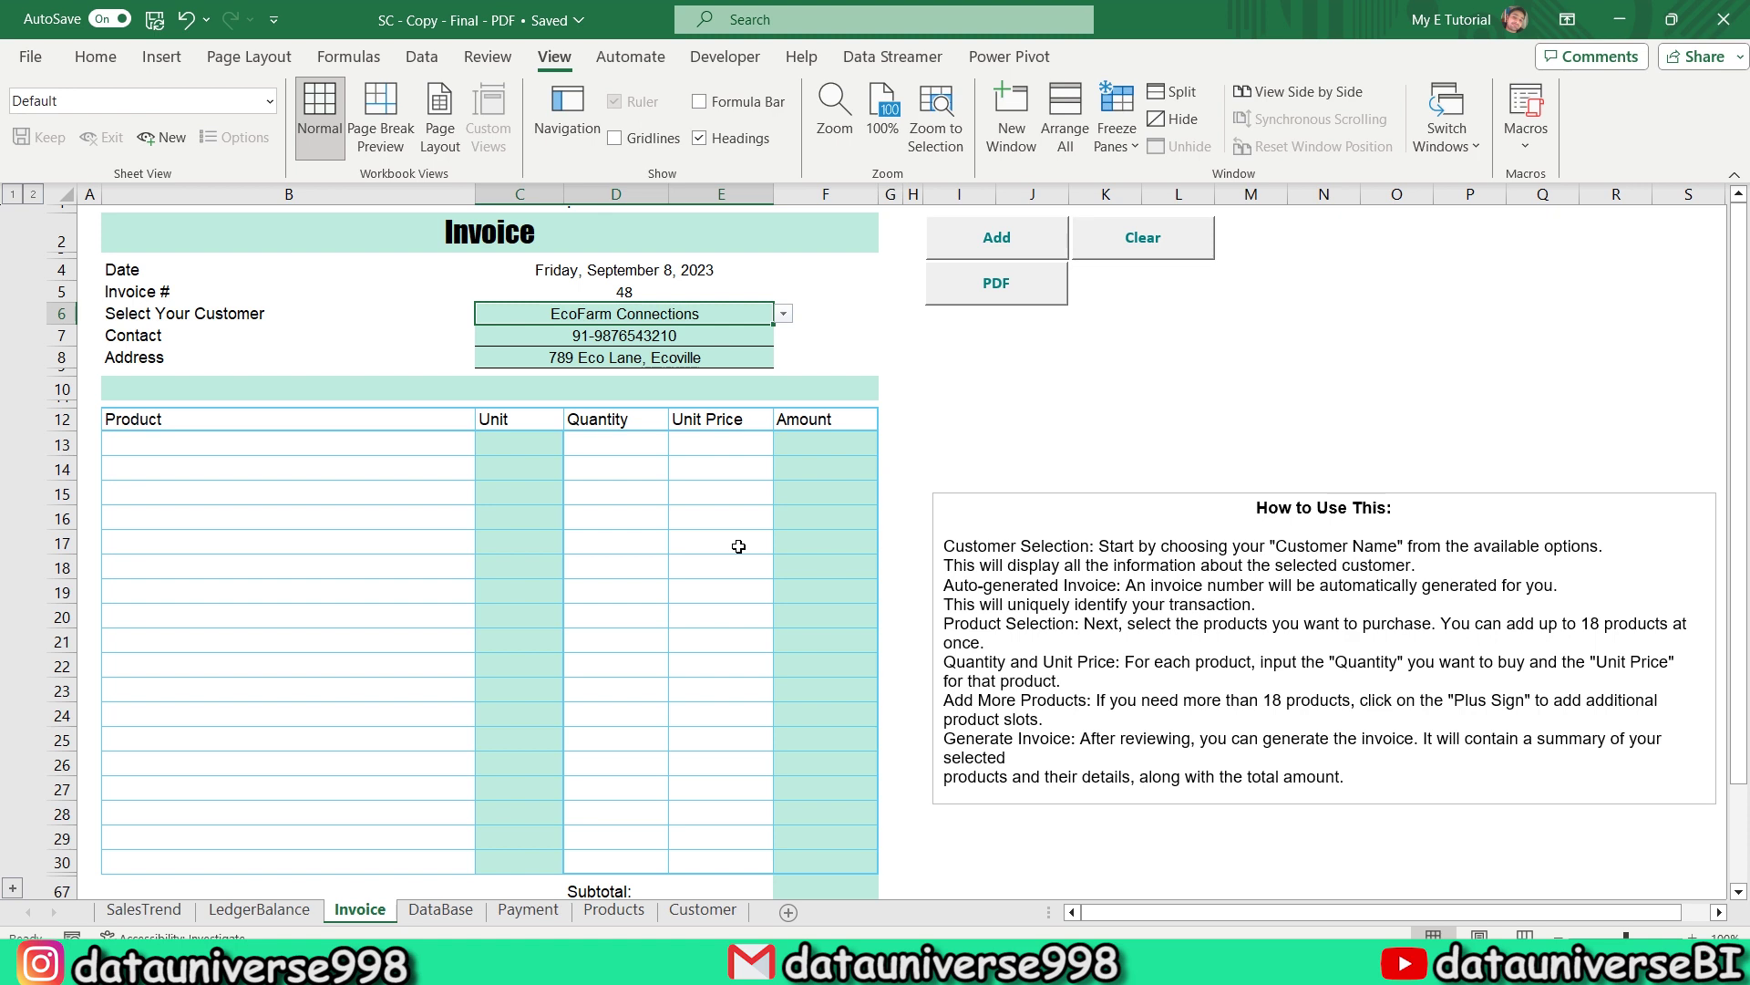
Review the filled-in contact number and invoice number on the form
key(Right)
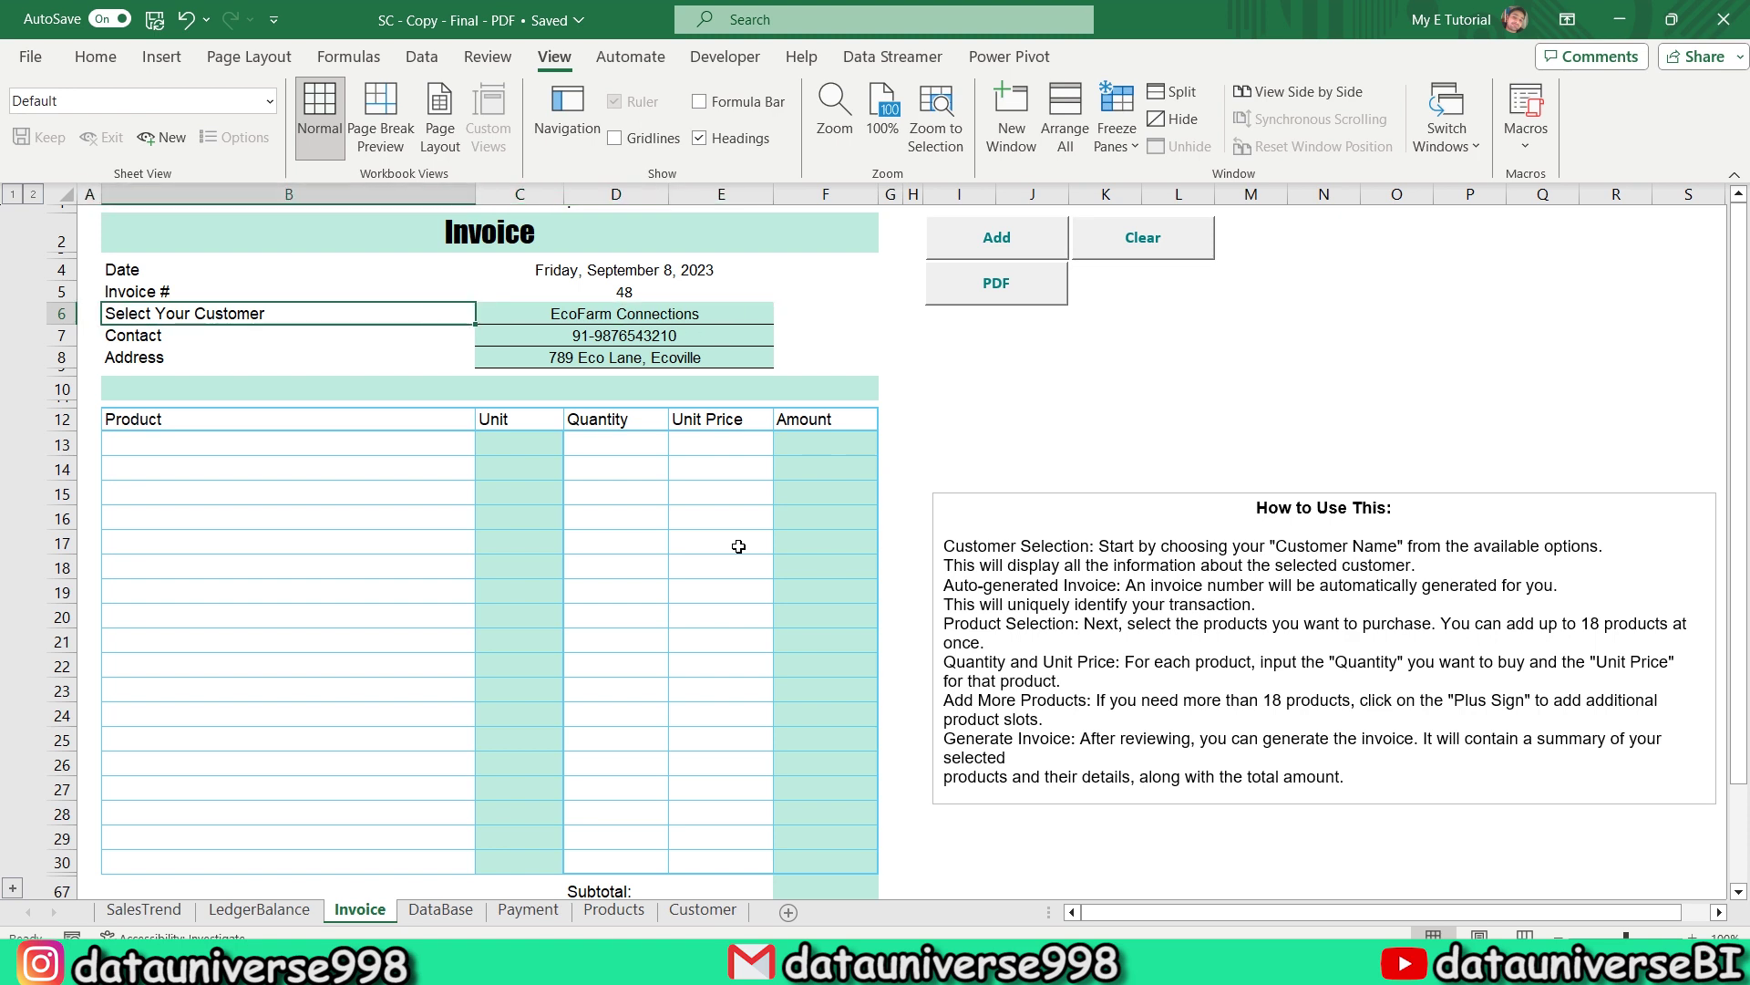
key(Right)
key(Left)
key(Left)
key(Down)
key(Right)
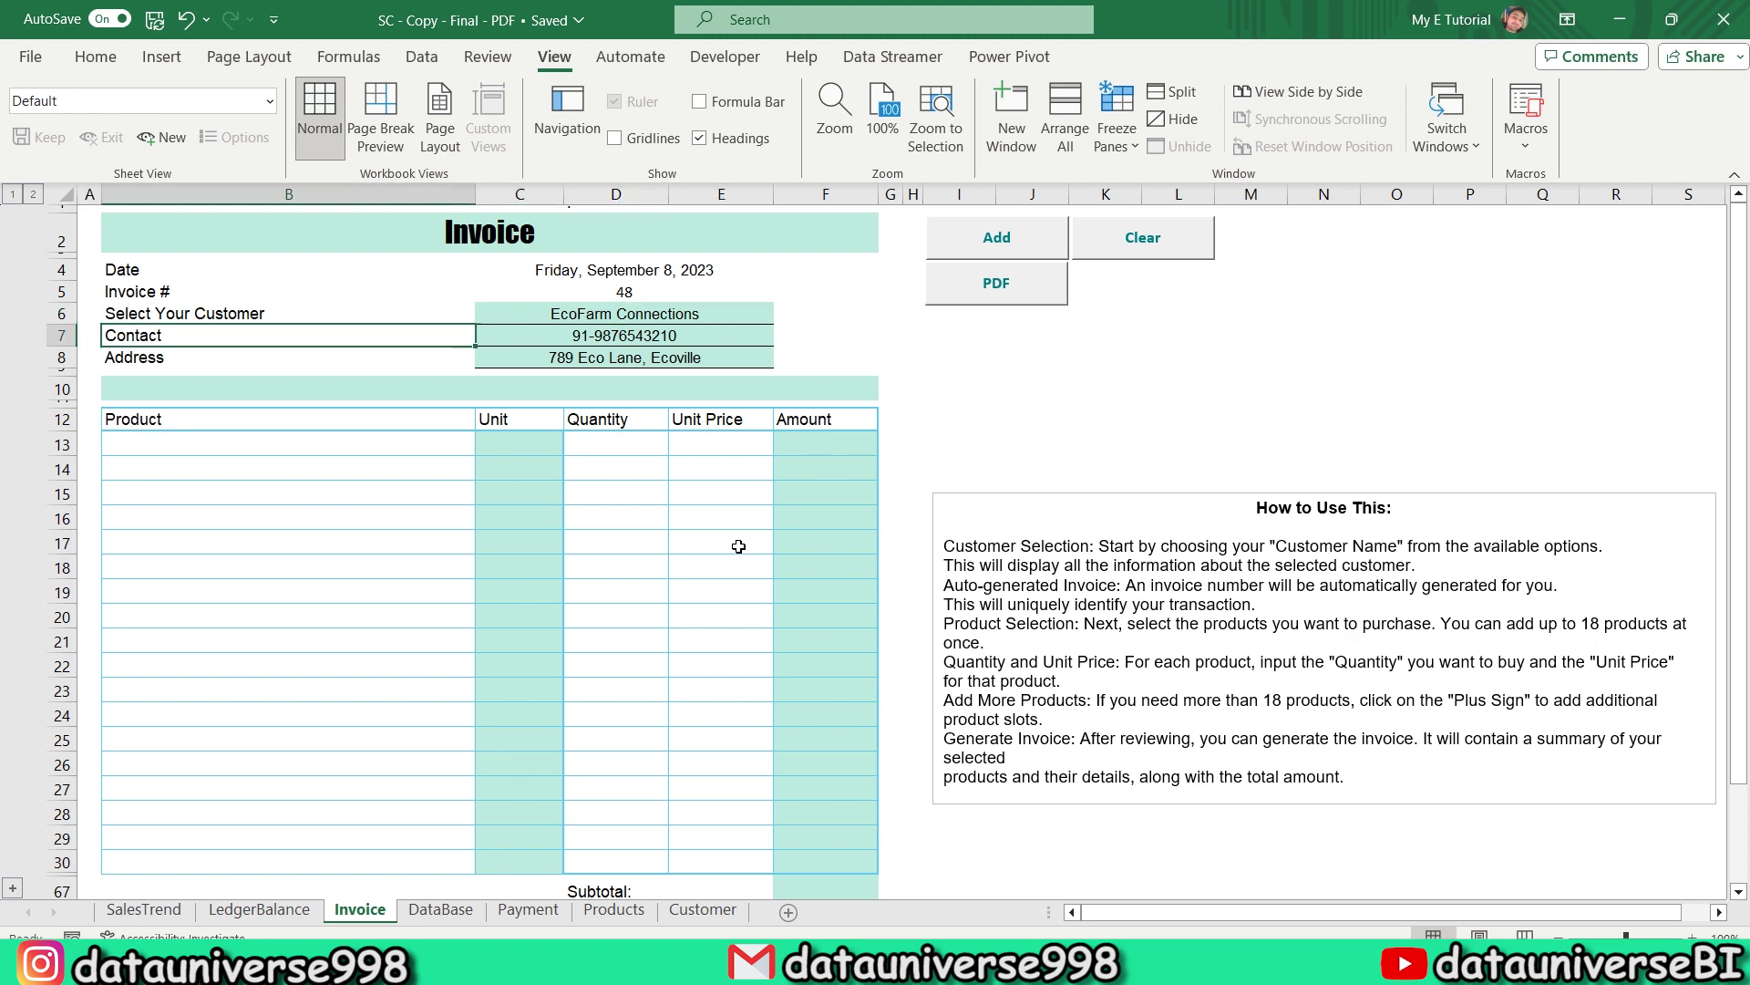
key(Right)
key(Left)
key(Left)
key(Right)
key(Right)
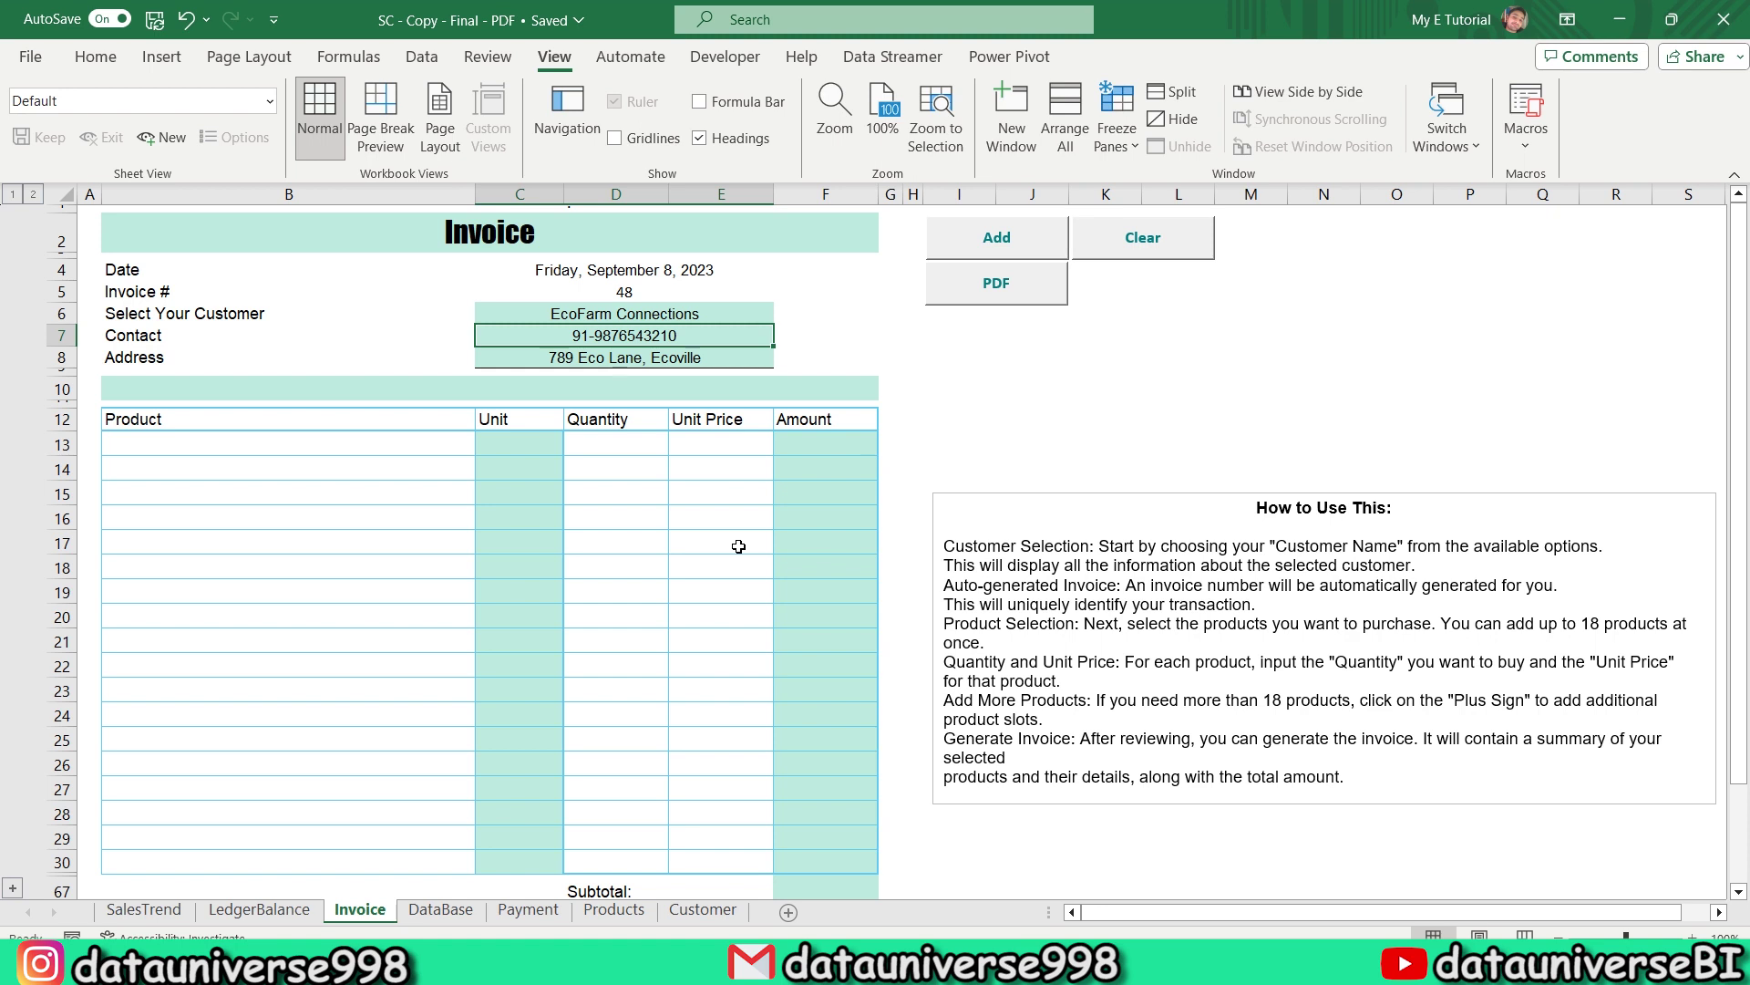
key(Up)
key(Up)
key(Left)
key(Left)
key(Right)
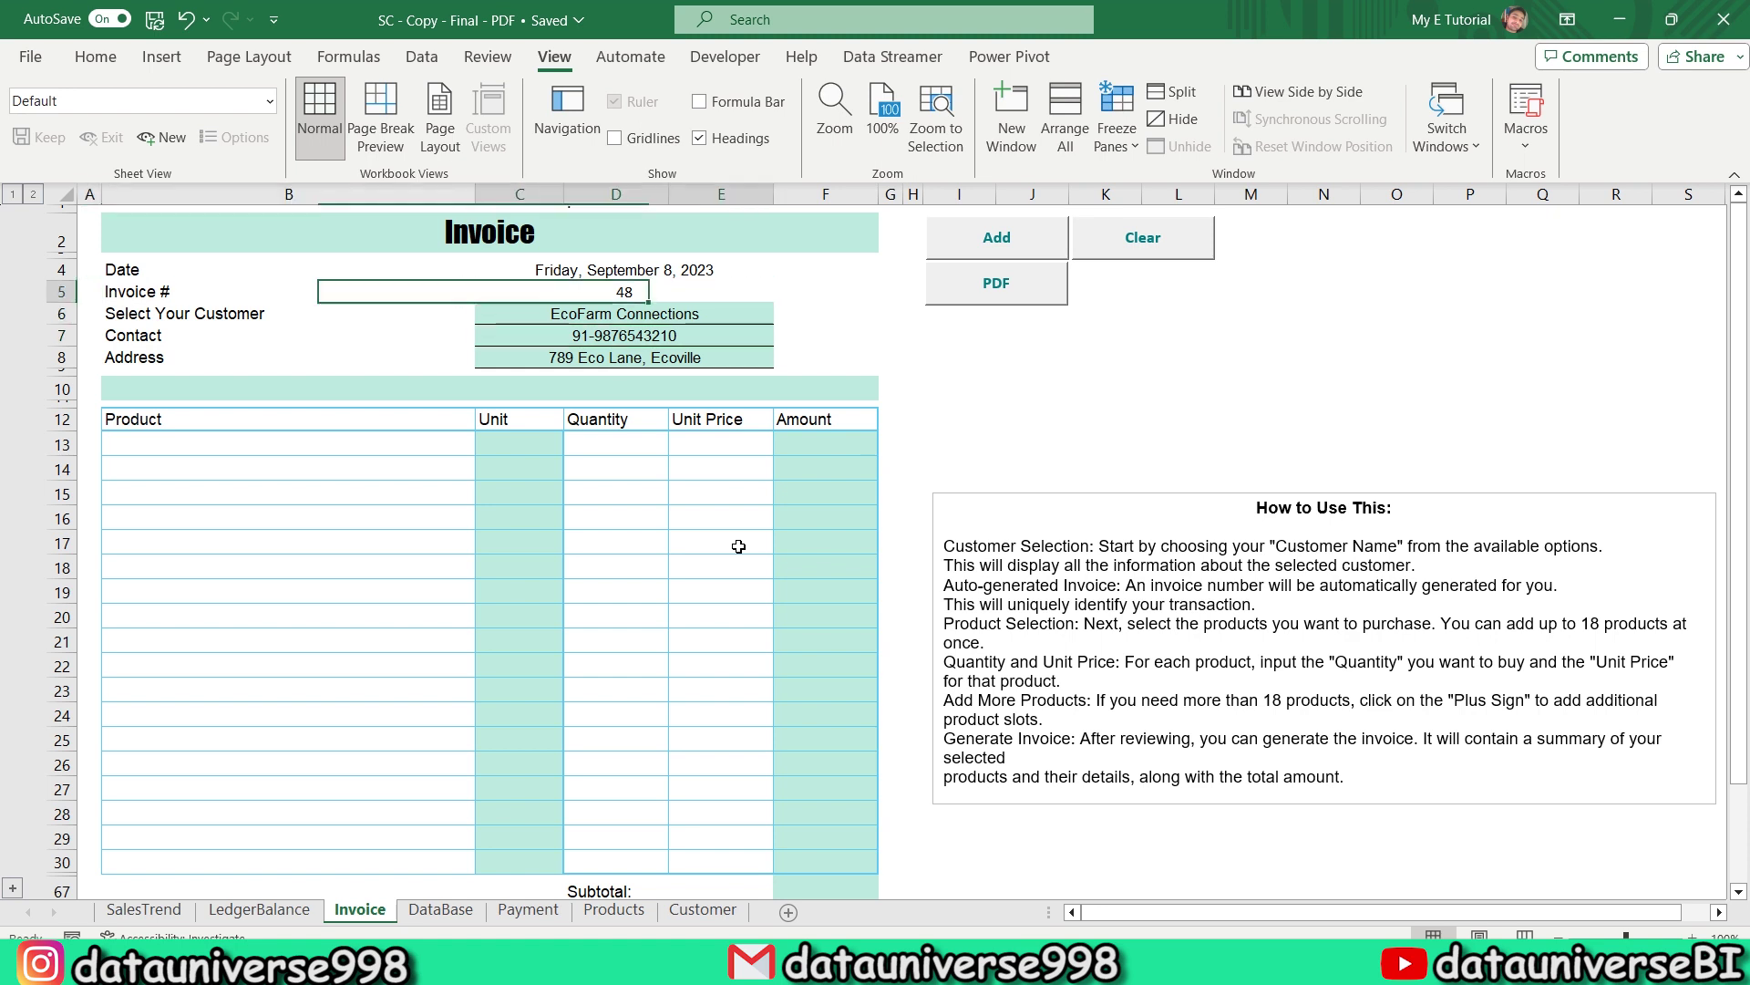
key(Right)
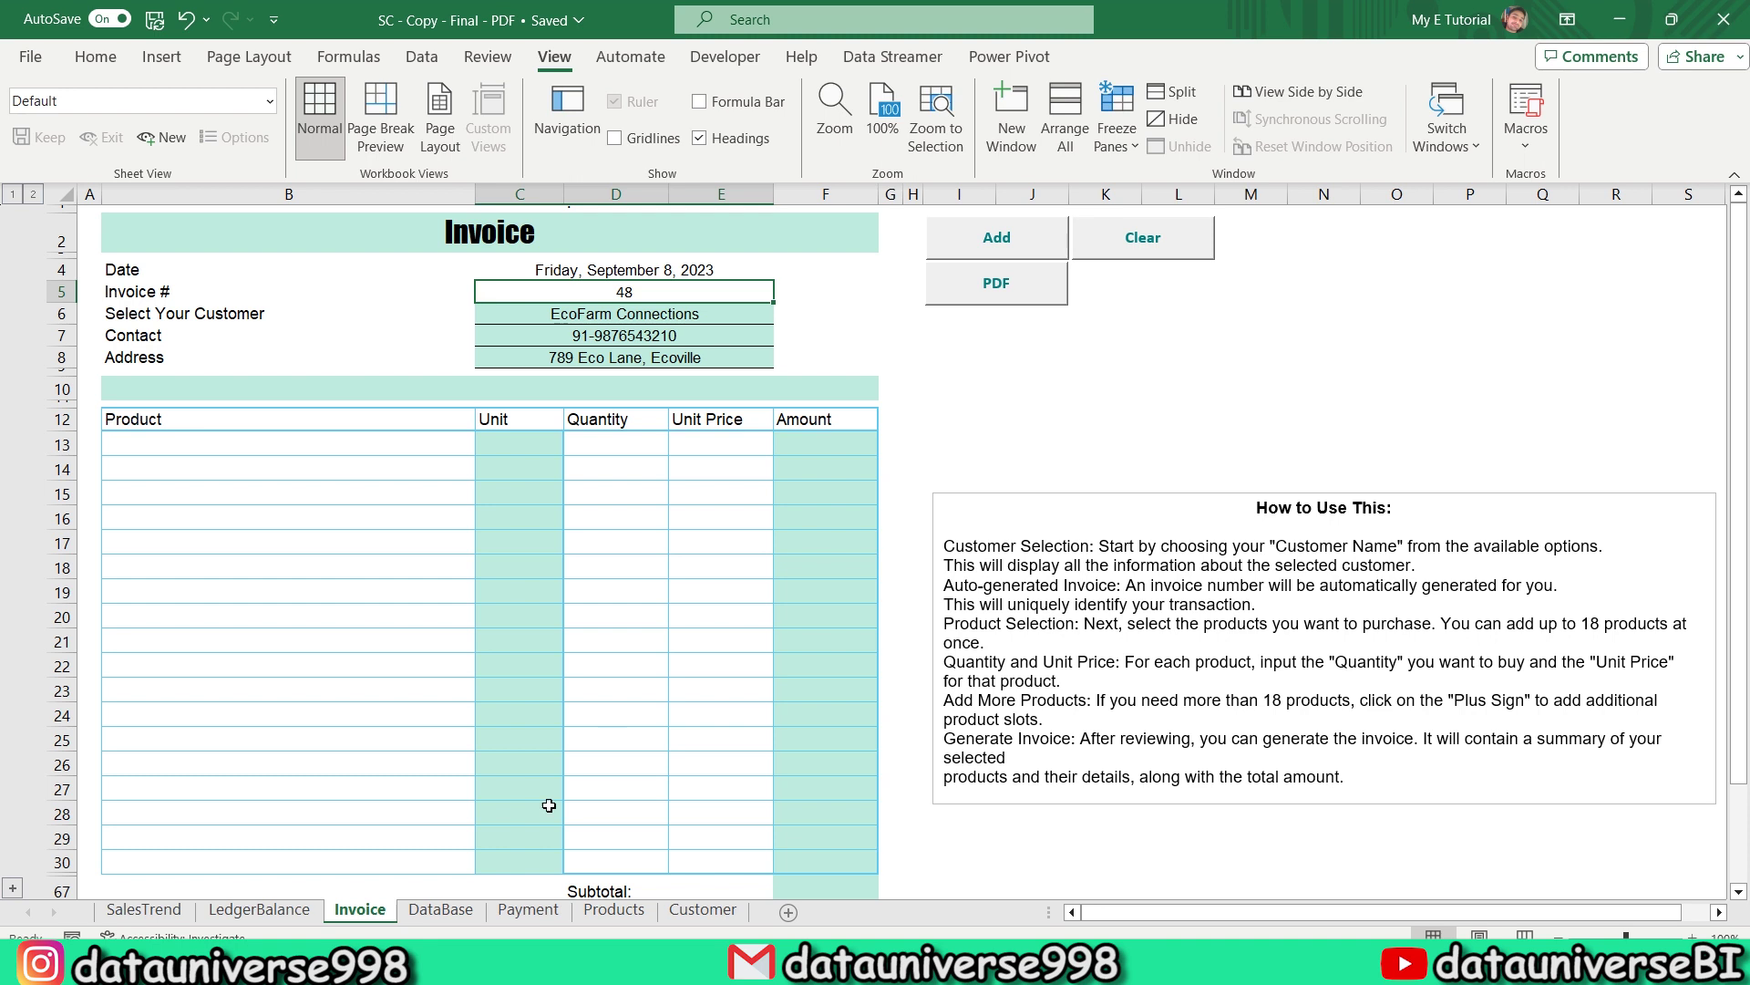
Confirm in DataBase that the last logged invoice is 47, then return to Invoice
click(459, 910)
click(194, 639)
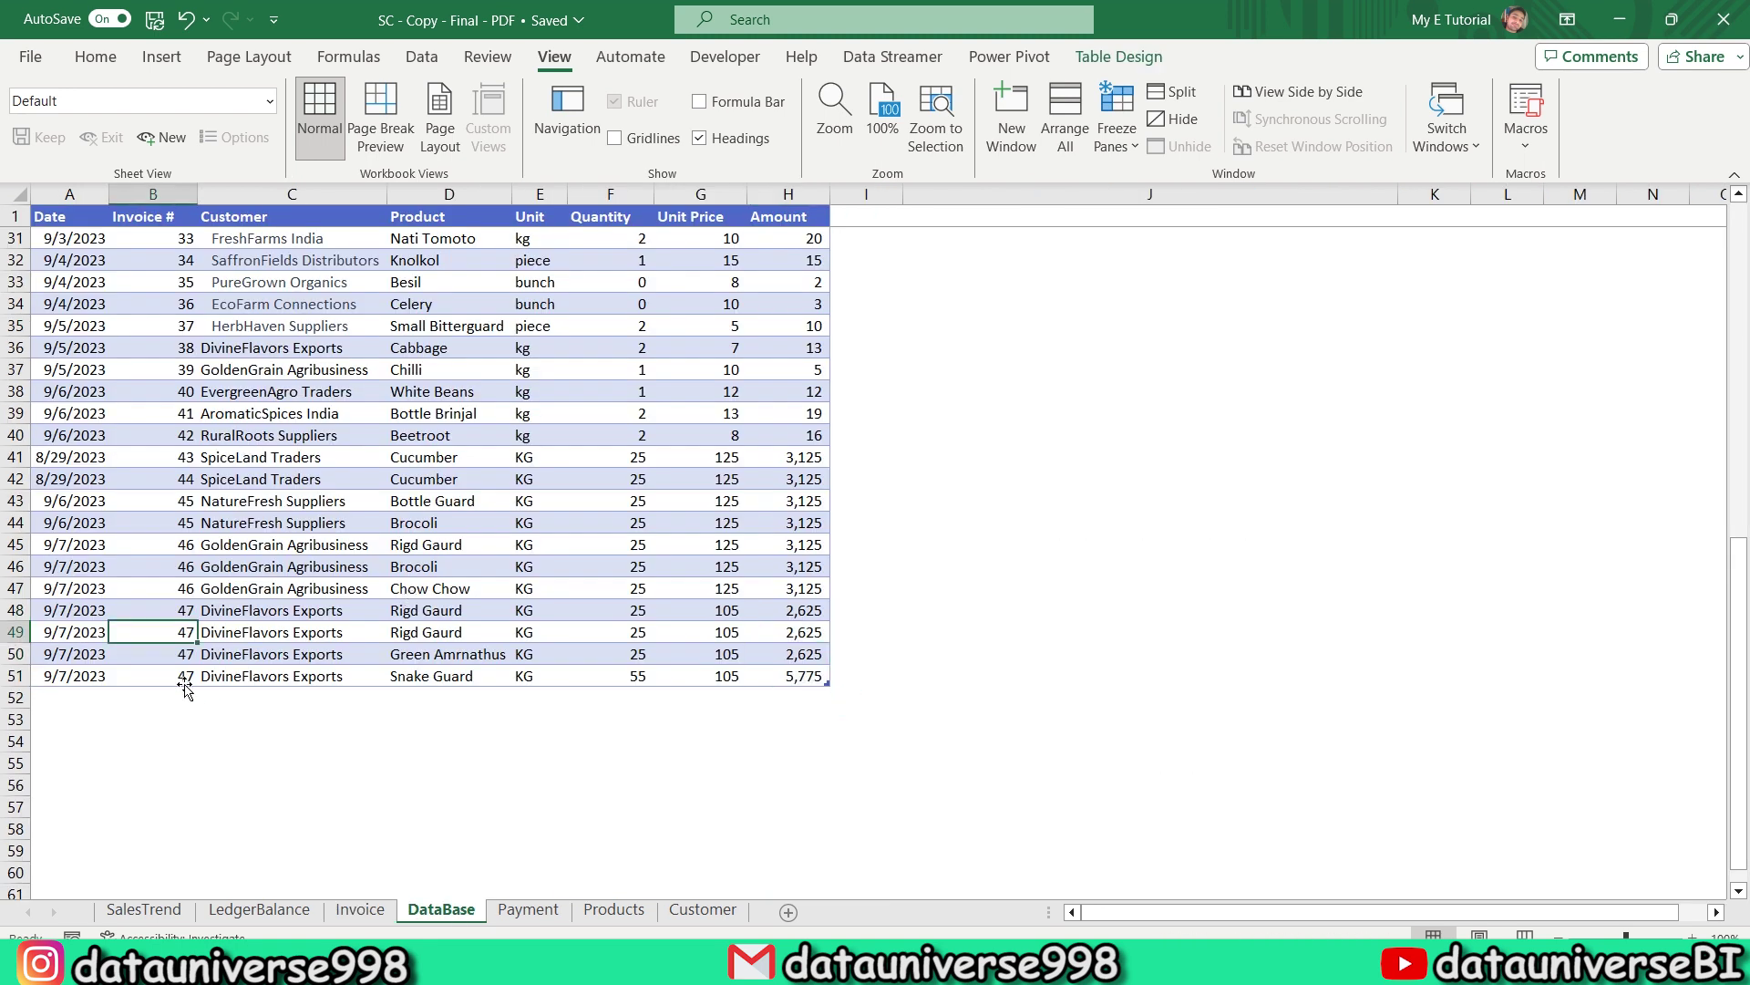
click(189, 678)
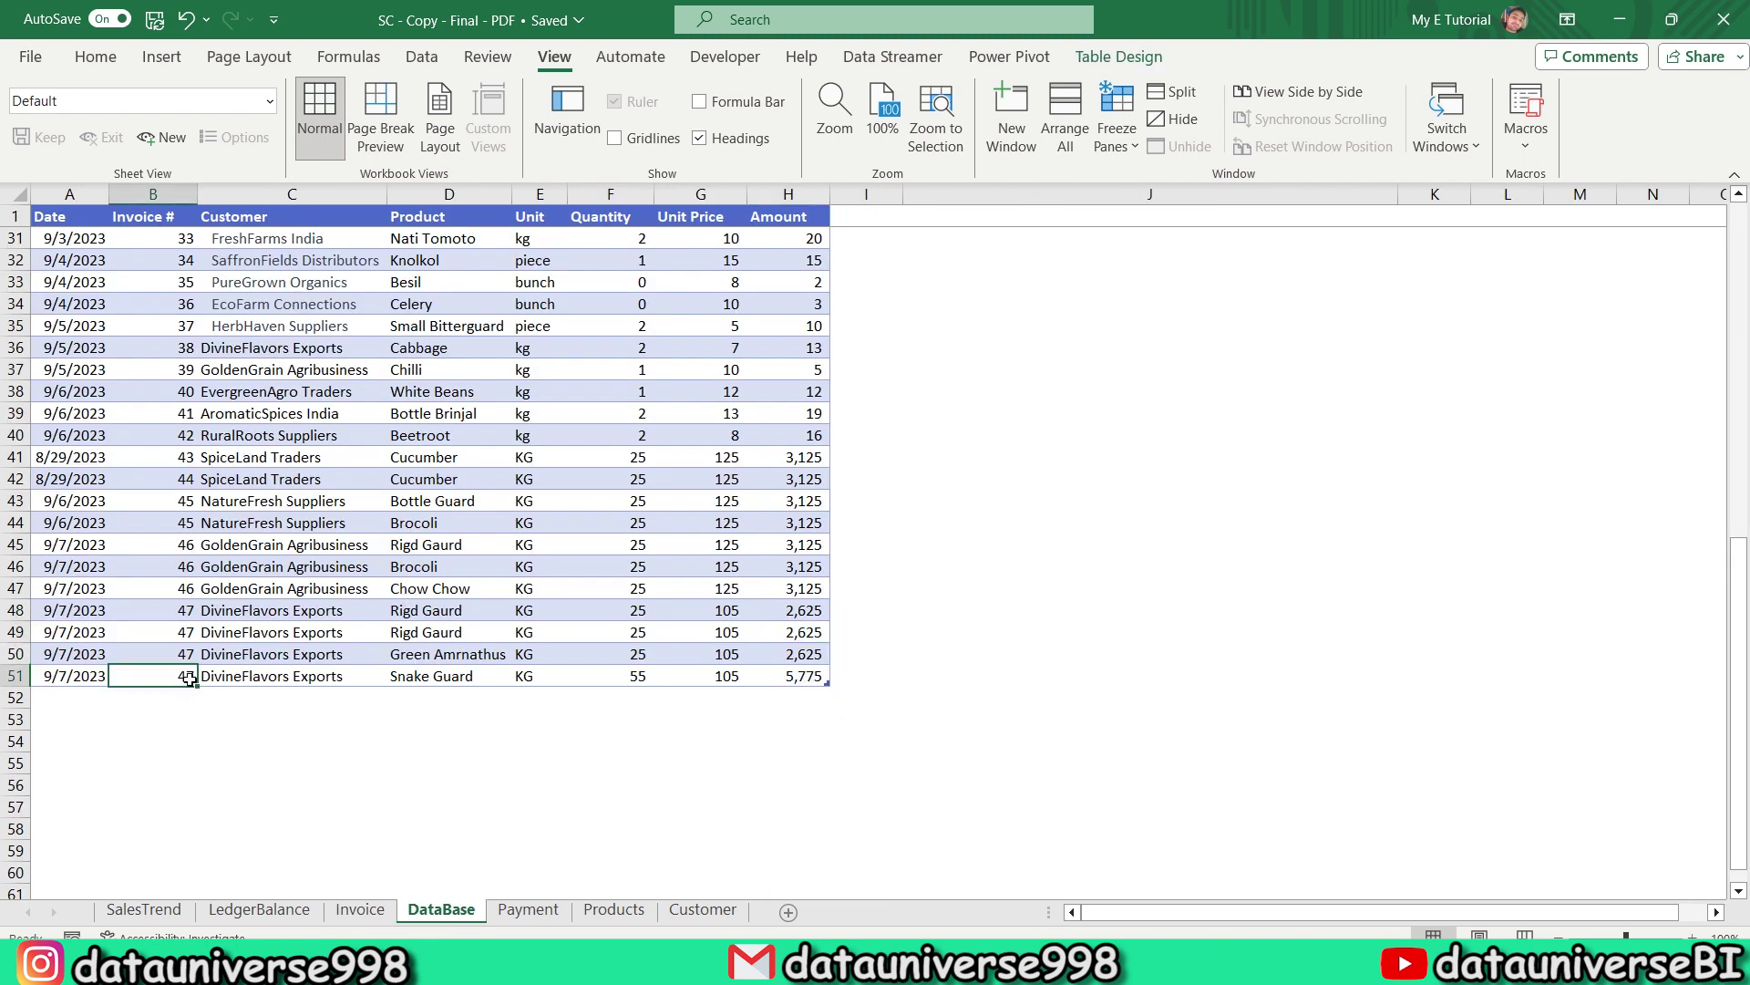
click(360, 910)
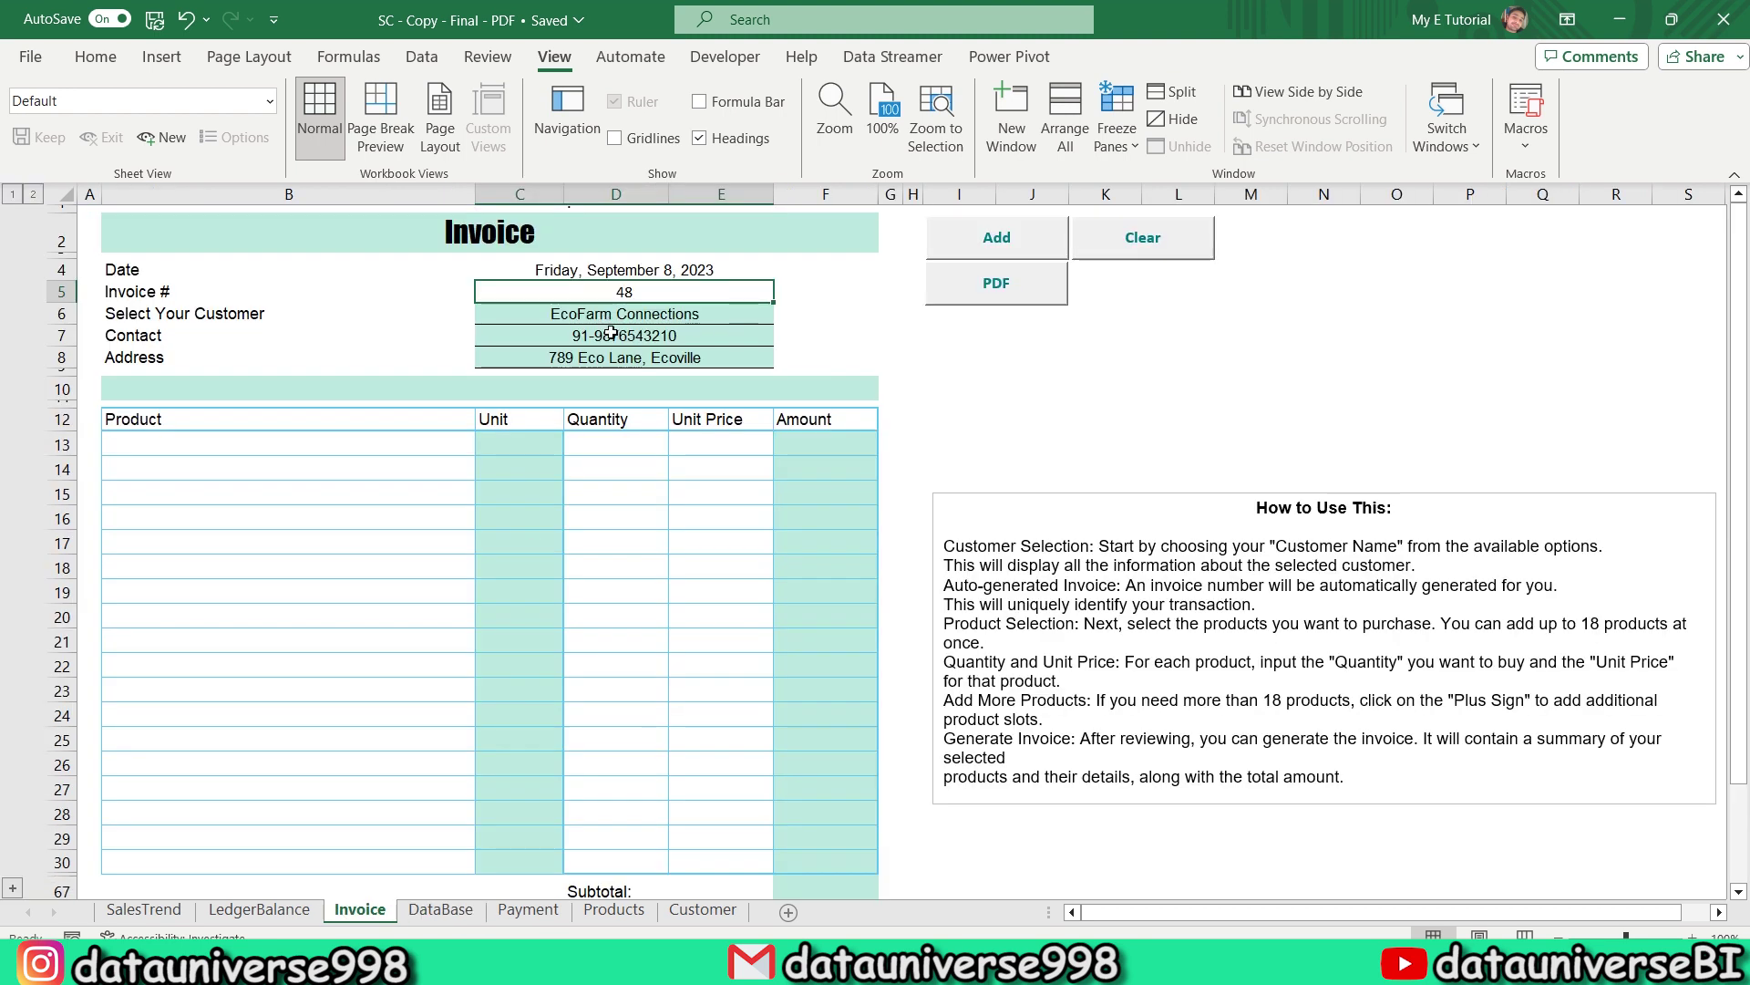
click(373, 448)
text(b)
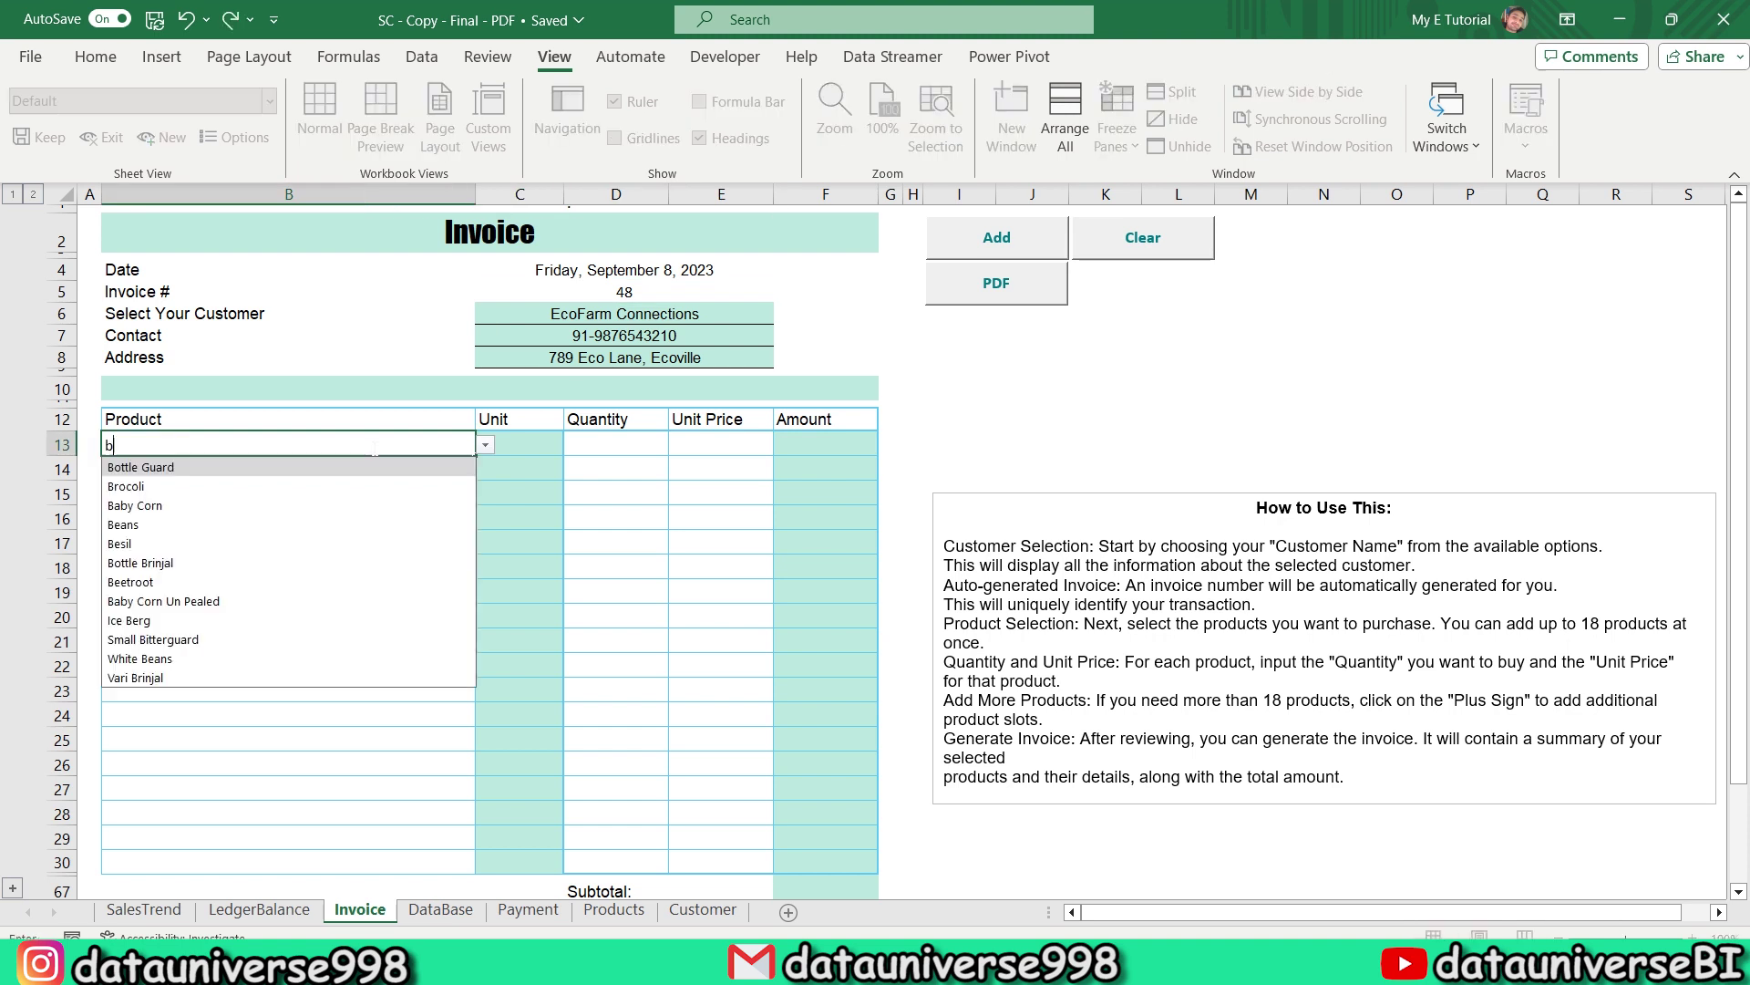
key(Down)
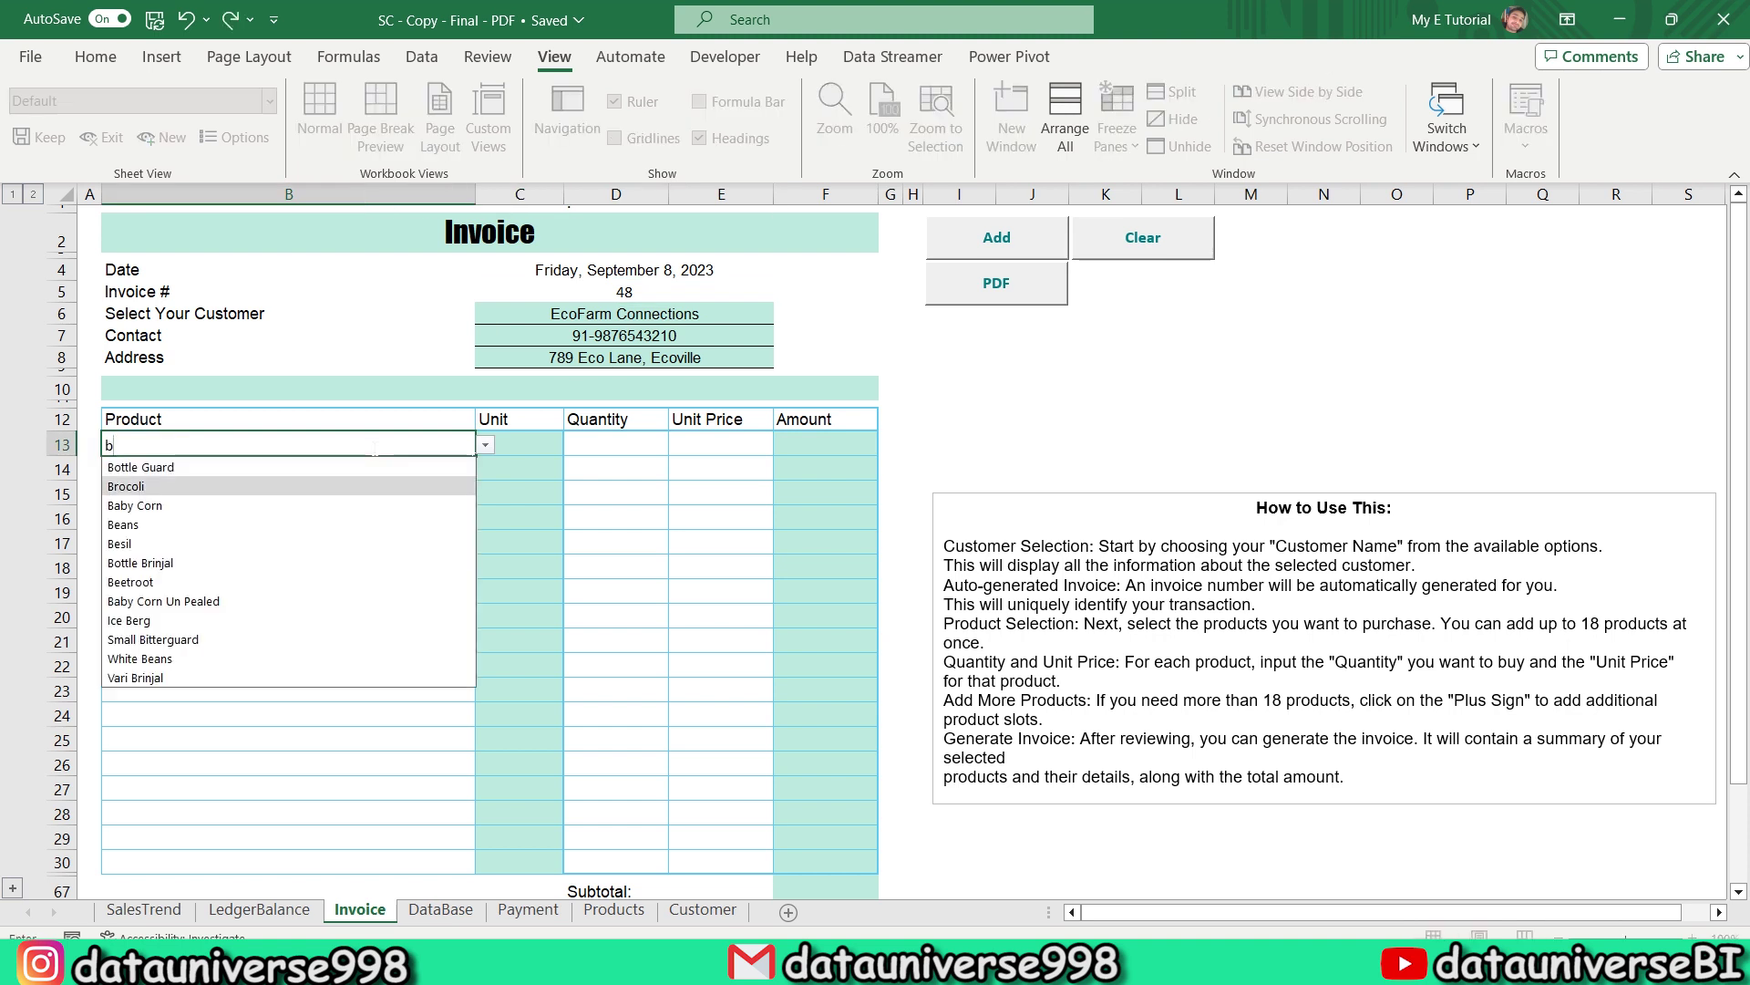
key(Down)
key(Down)
key(Return)
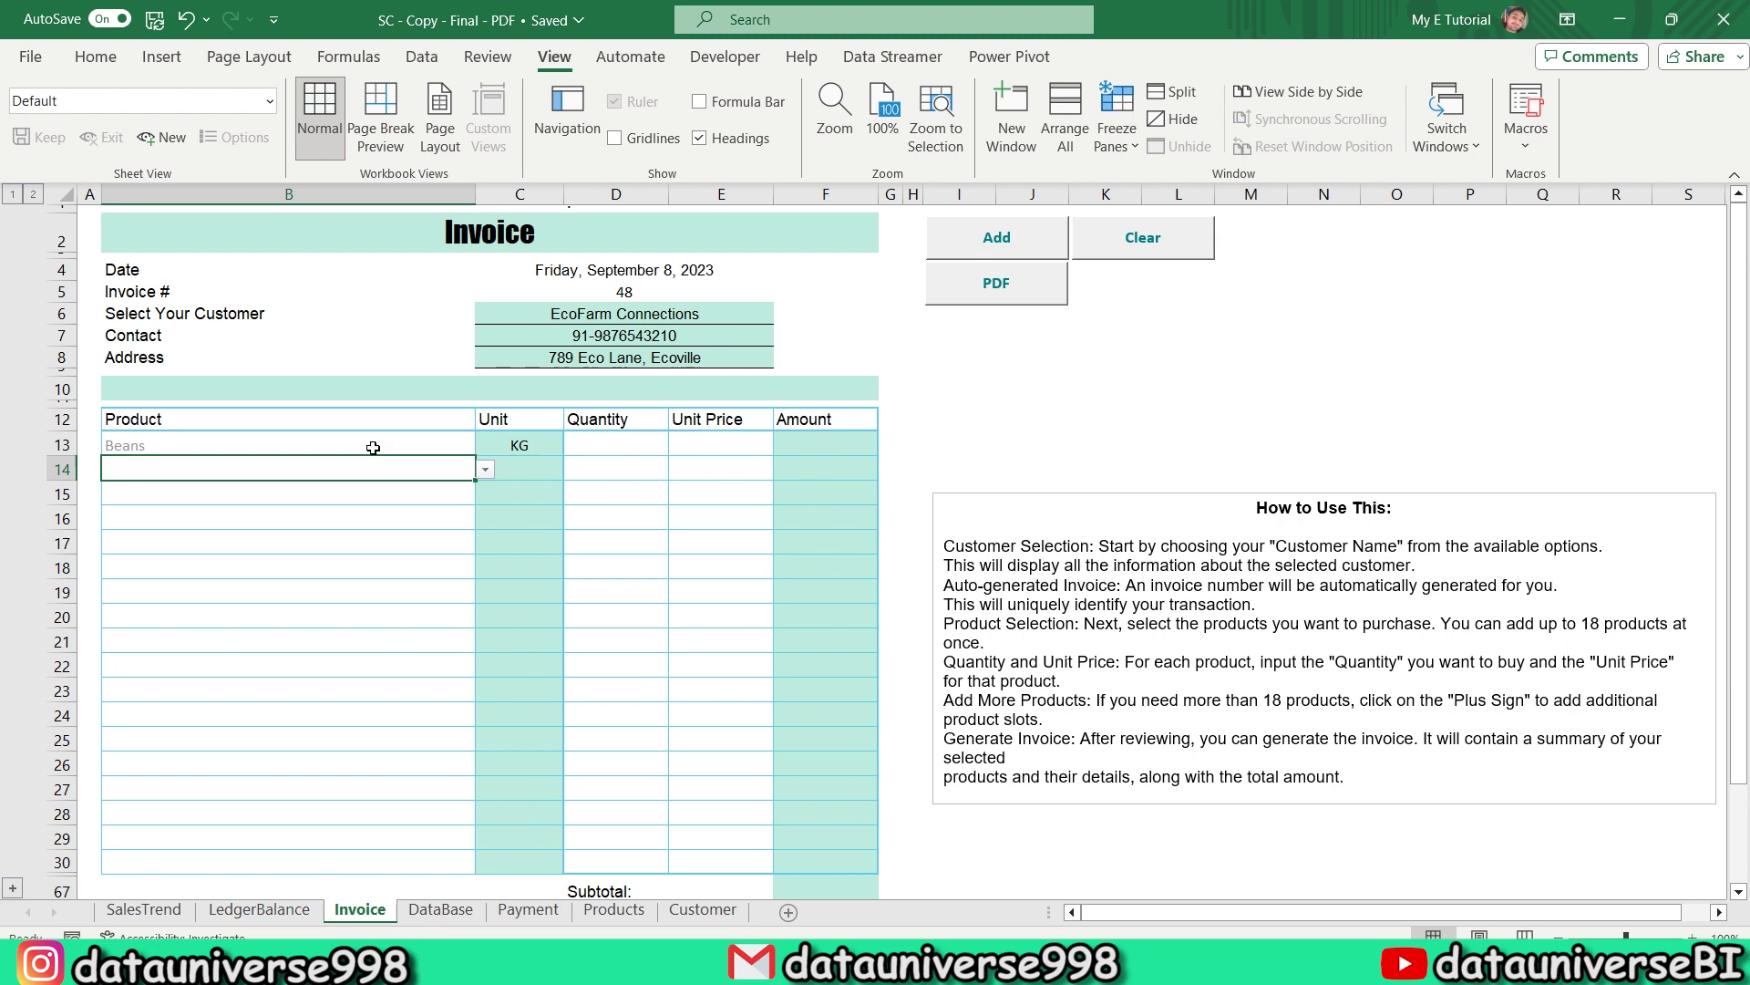
key(Tab)
key(Tab)
text(25)
key(Tab)
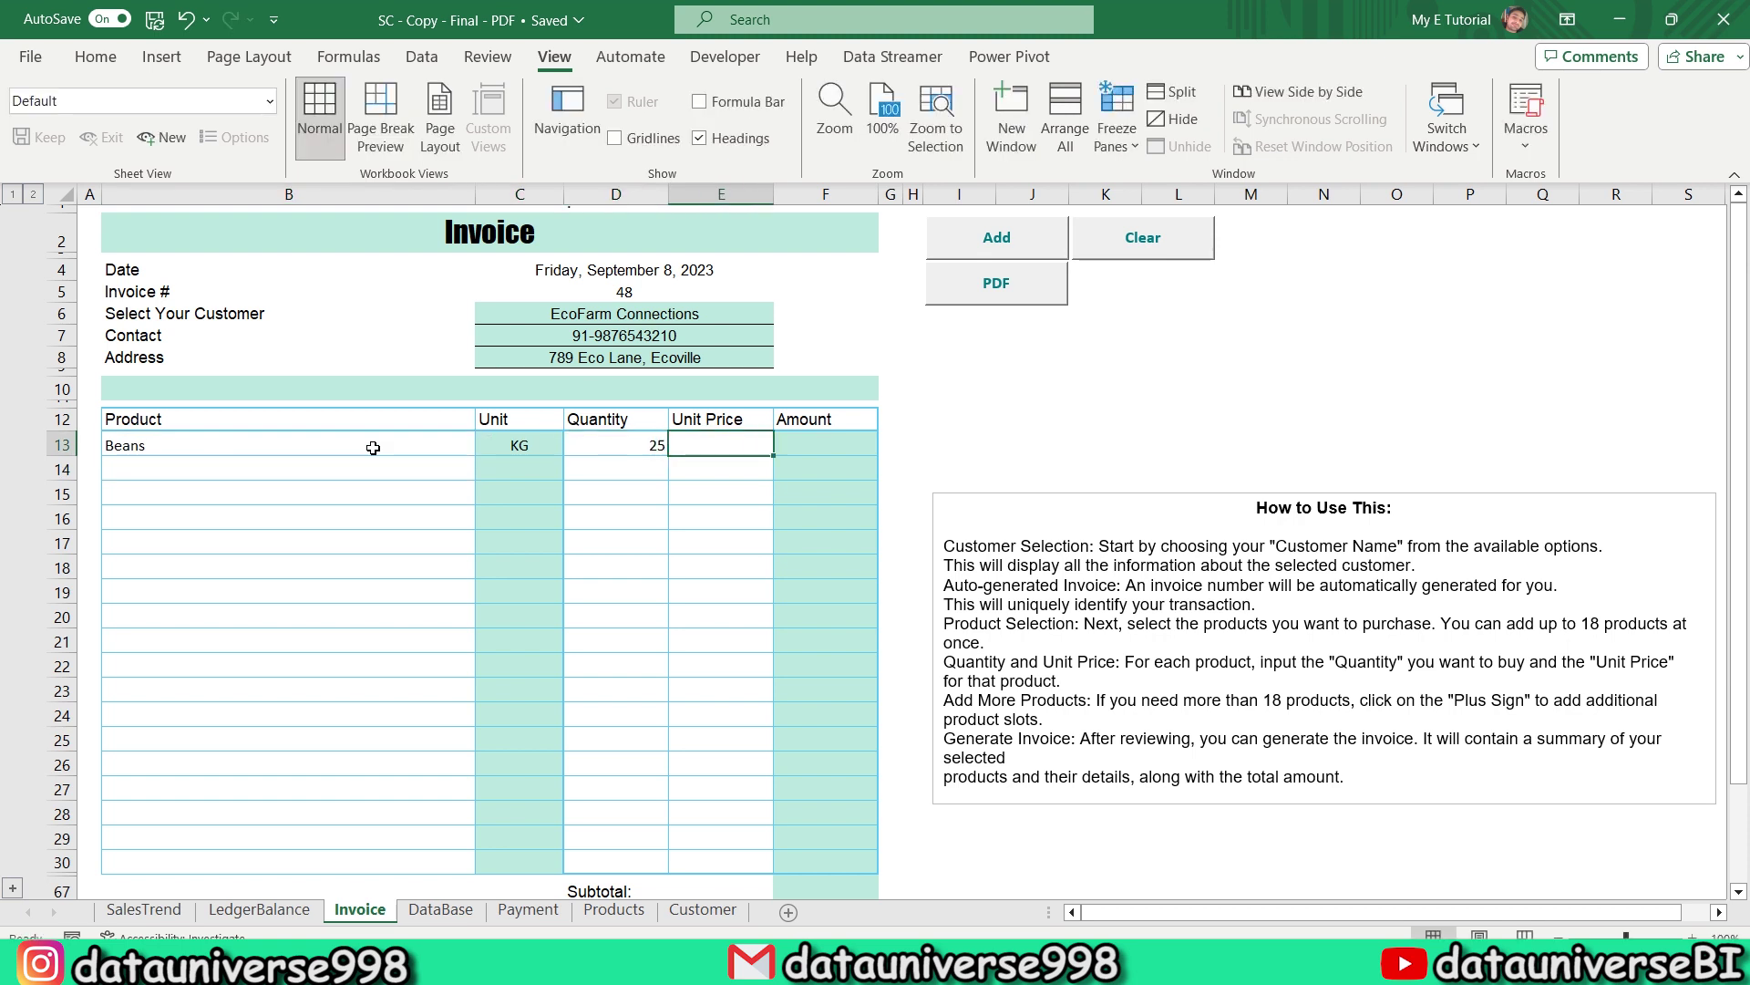
text(125)
key(Return)
click(373, 448)
key(Down)
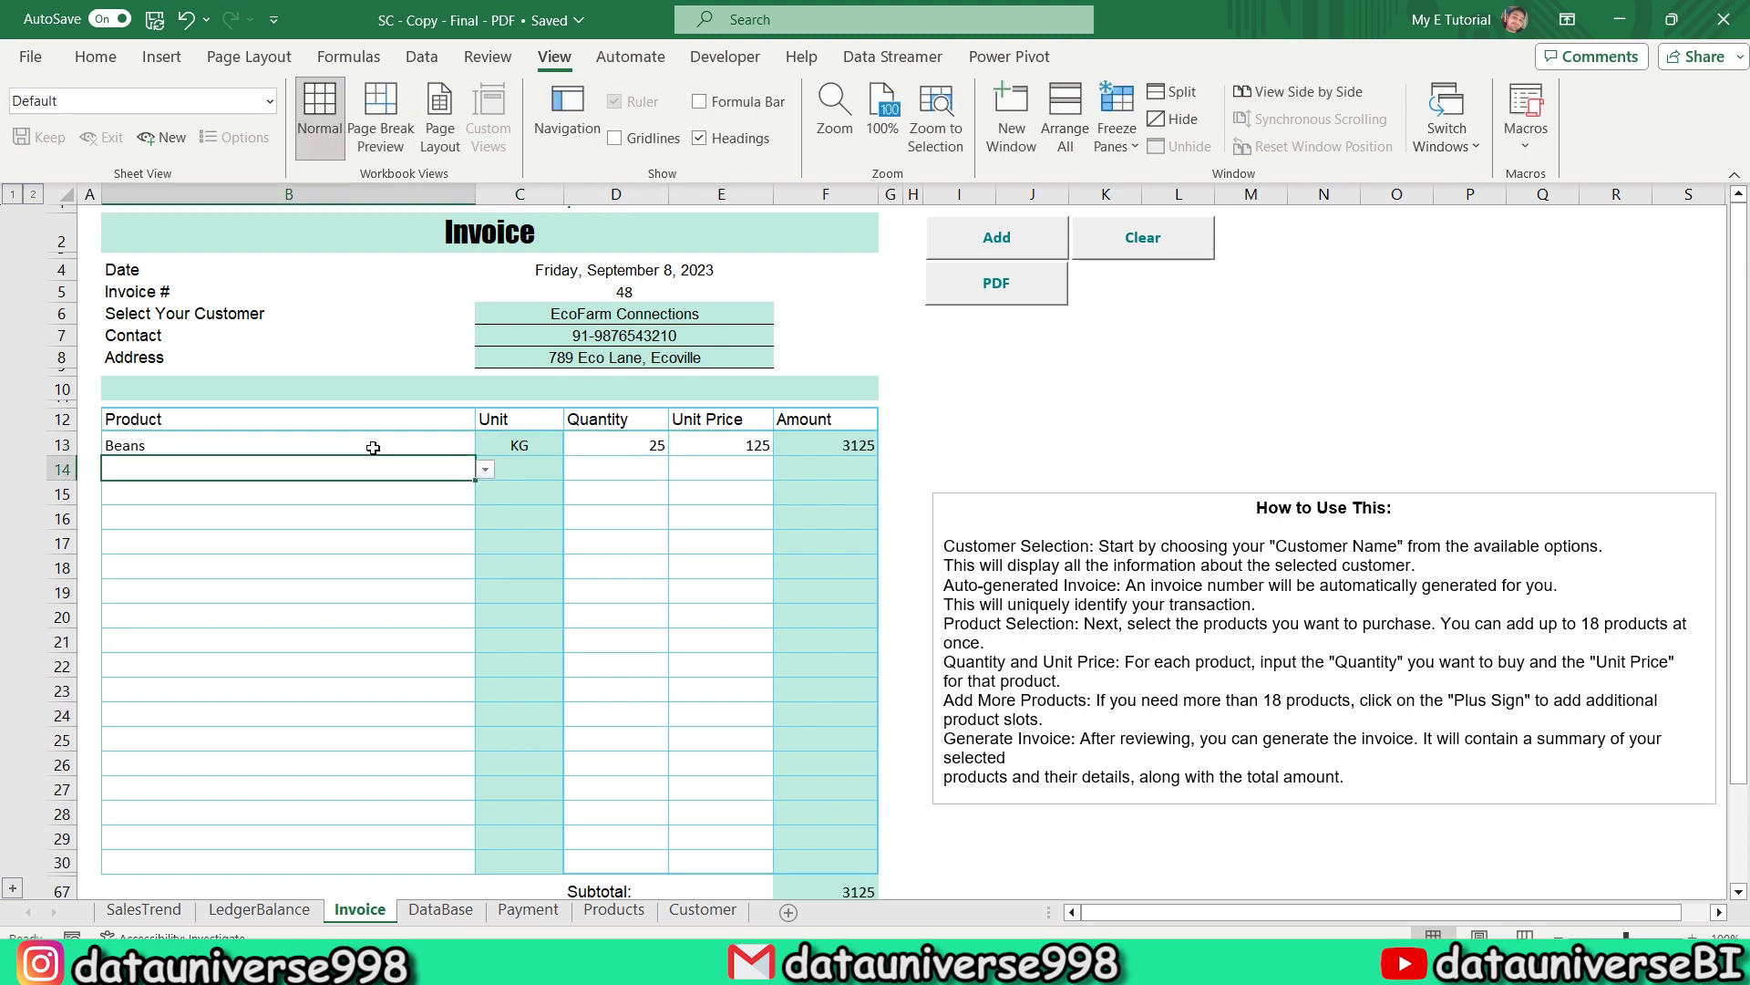
key(alt+Down)
key(Down)
key(Down)
key(Return)
key(Tab)
text(12)
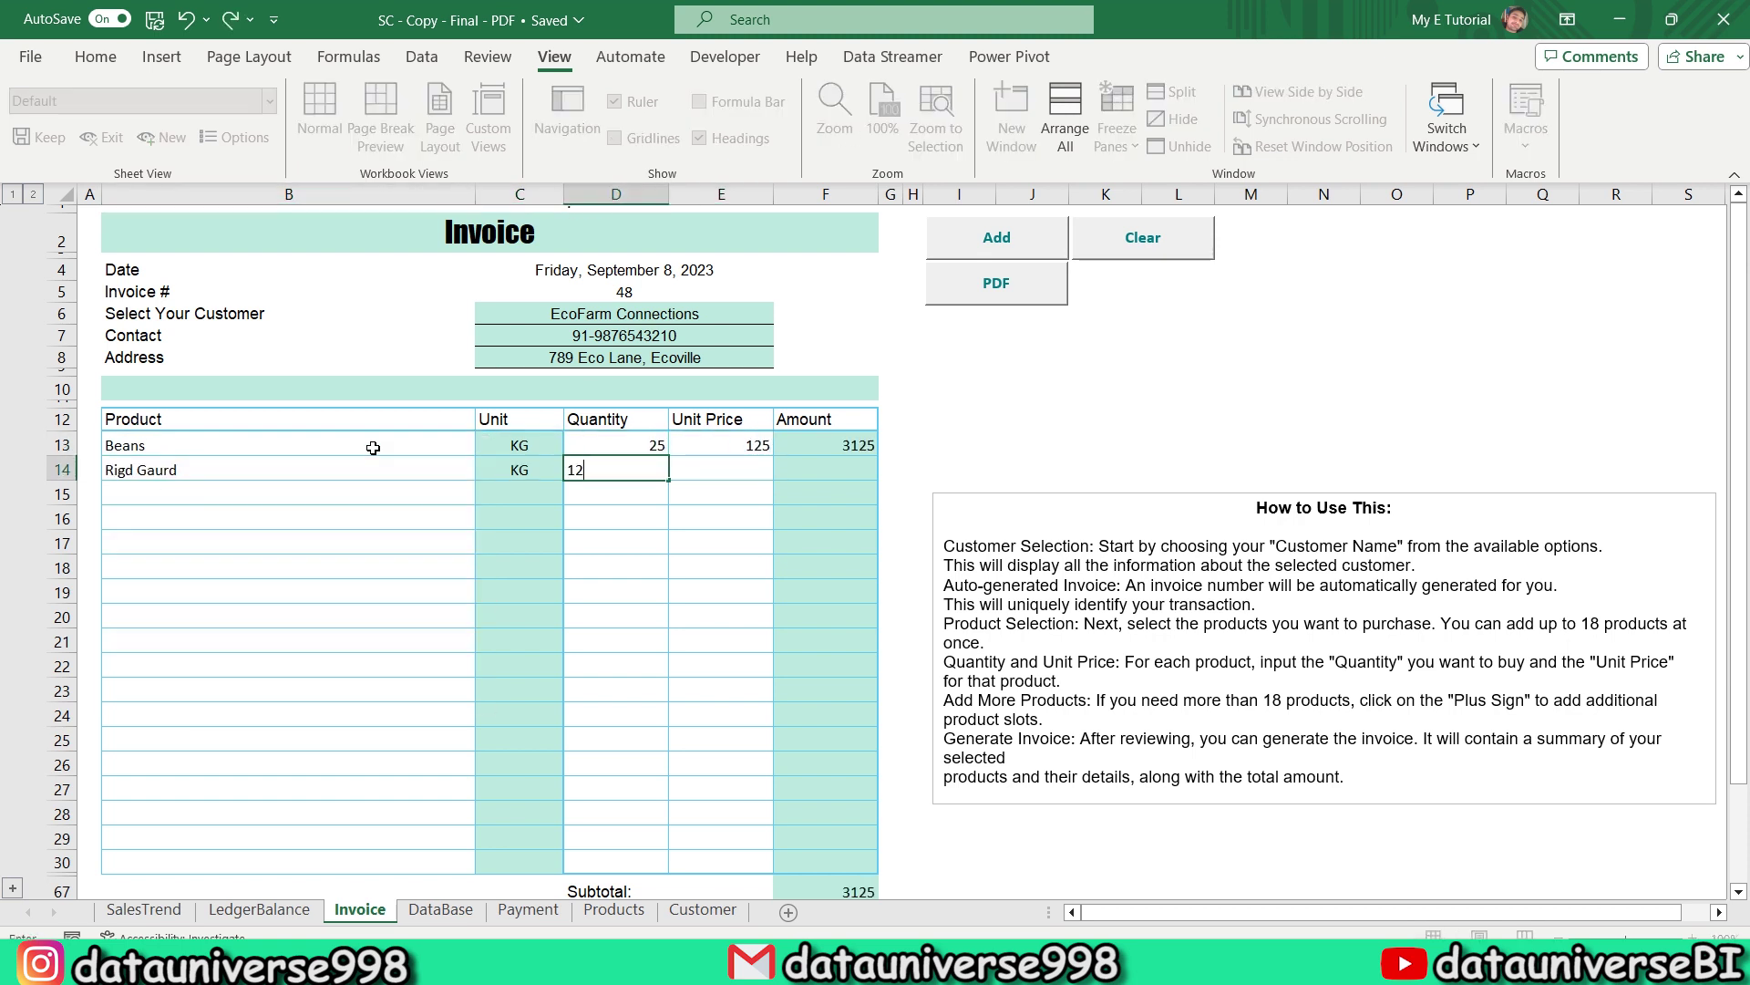
key(Tab)
text(125)
key(Return)
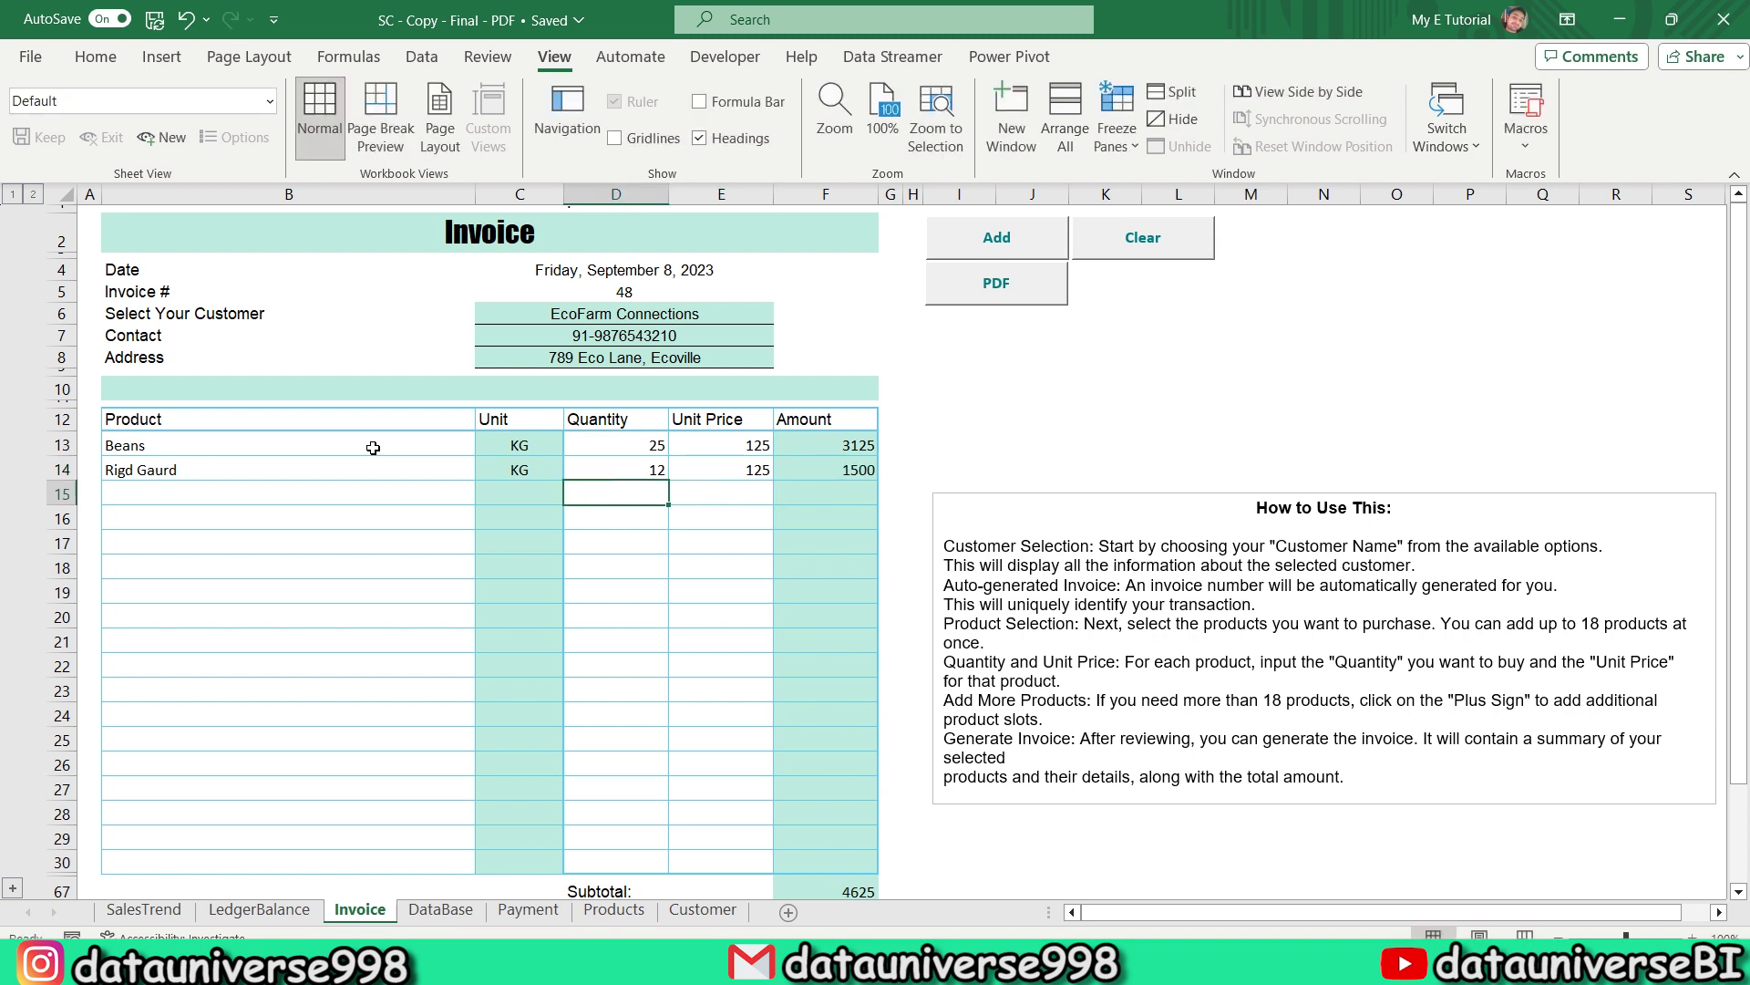
key(Up)
key(shift+Right)
key(shift+Down)
key(shift+Down)
key(shift+Down)
key(shift+Down)
key(ctrl+d)
key(Left)
key(Left)
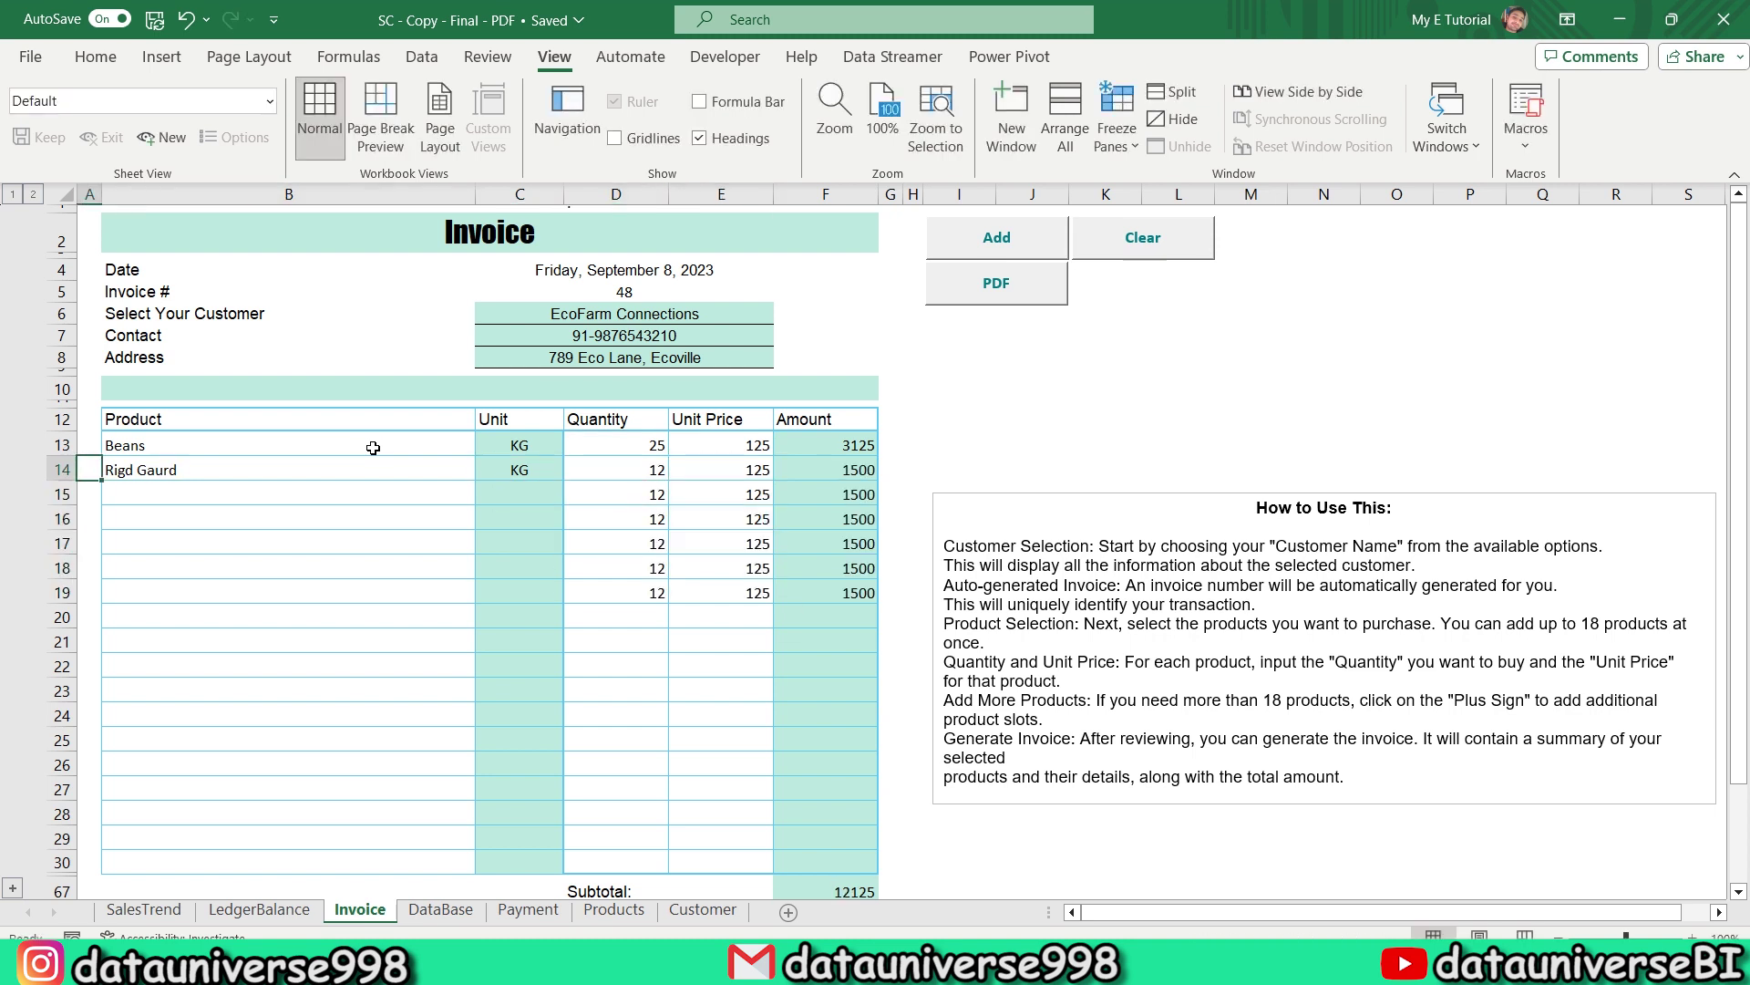
key(shift+Down)
key(shift+Down)
key(shift+Down)
key(shift+Down)
key(shift+Down)
key(ctrl+d)
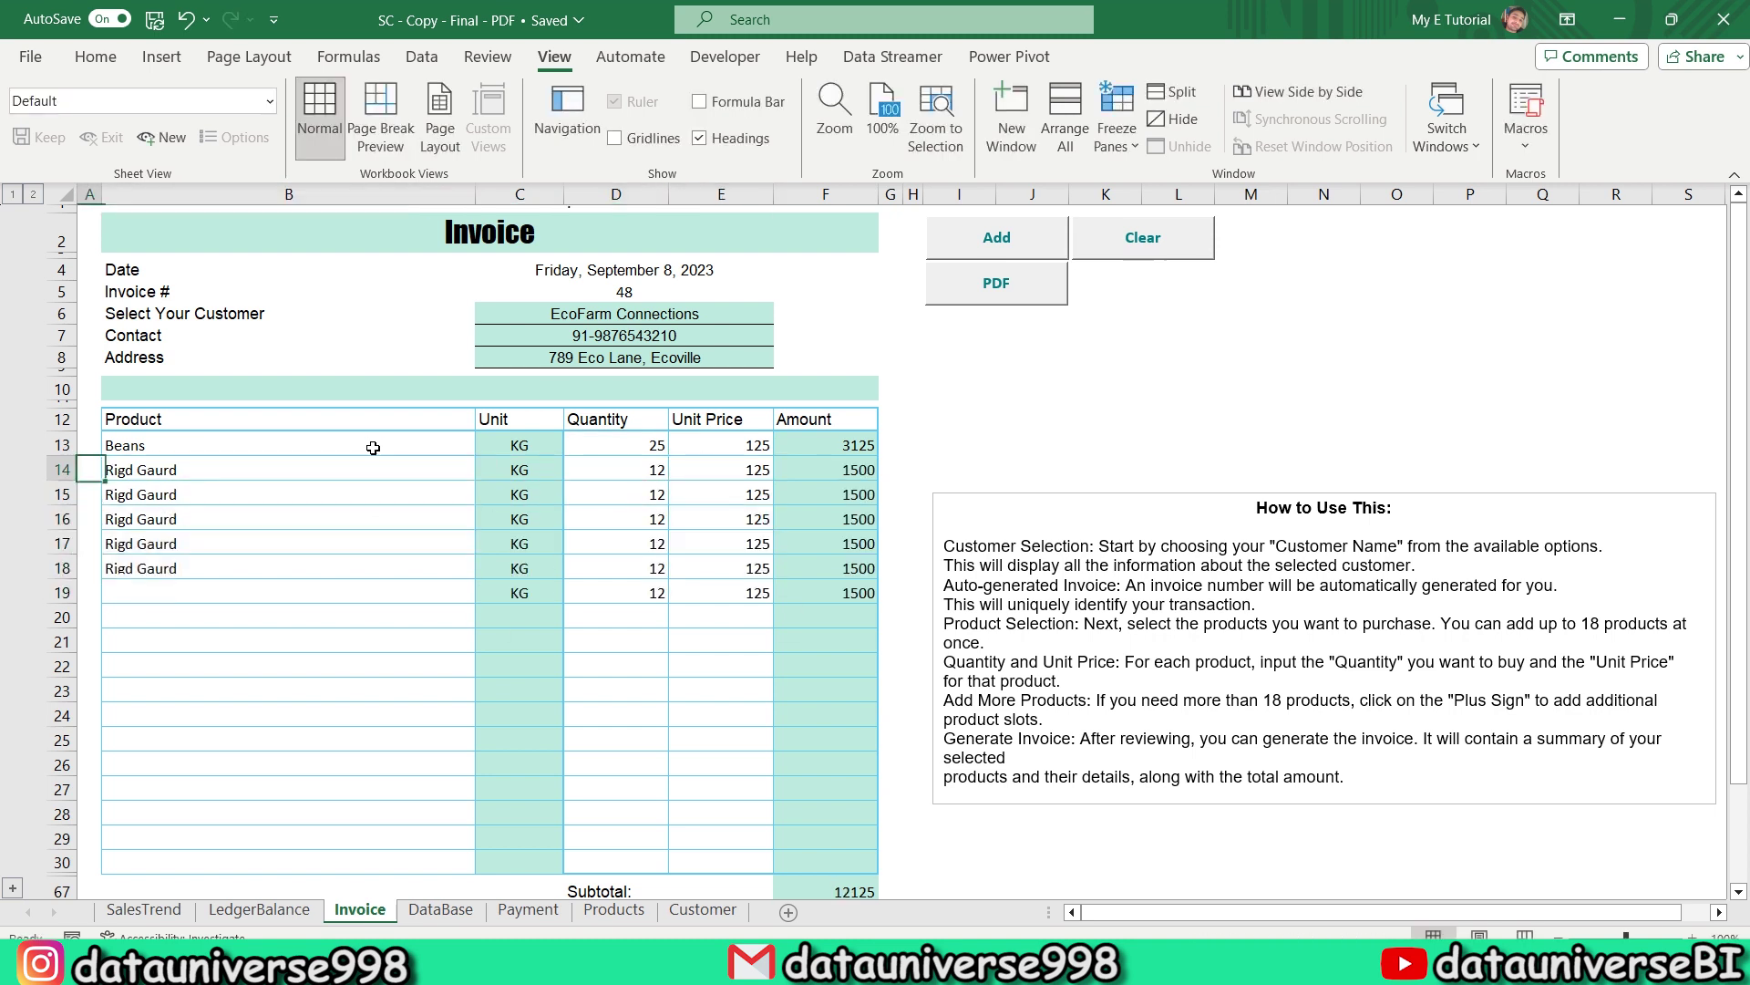
key(Down)
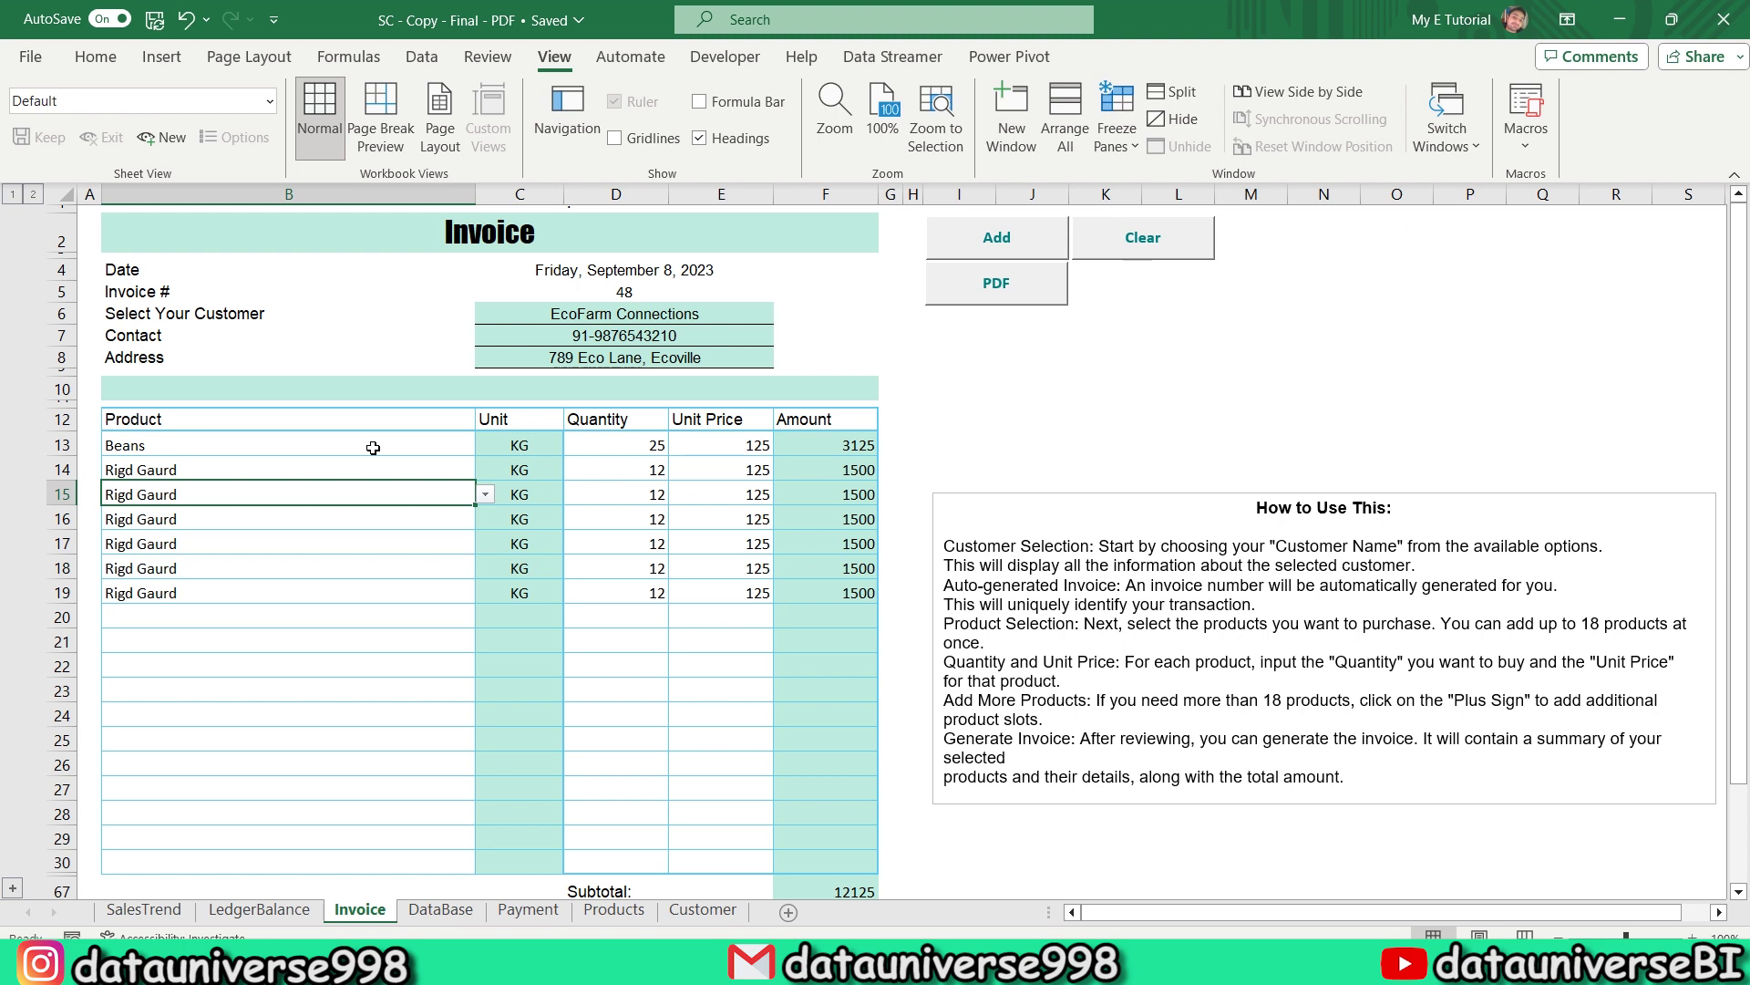
key(Right)
key(Right)
key(Right)
key(Down)
key(Right)
key(Down)
key(Down)
key(shift+Down)
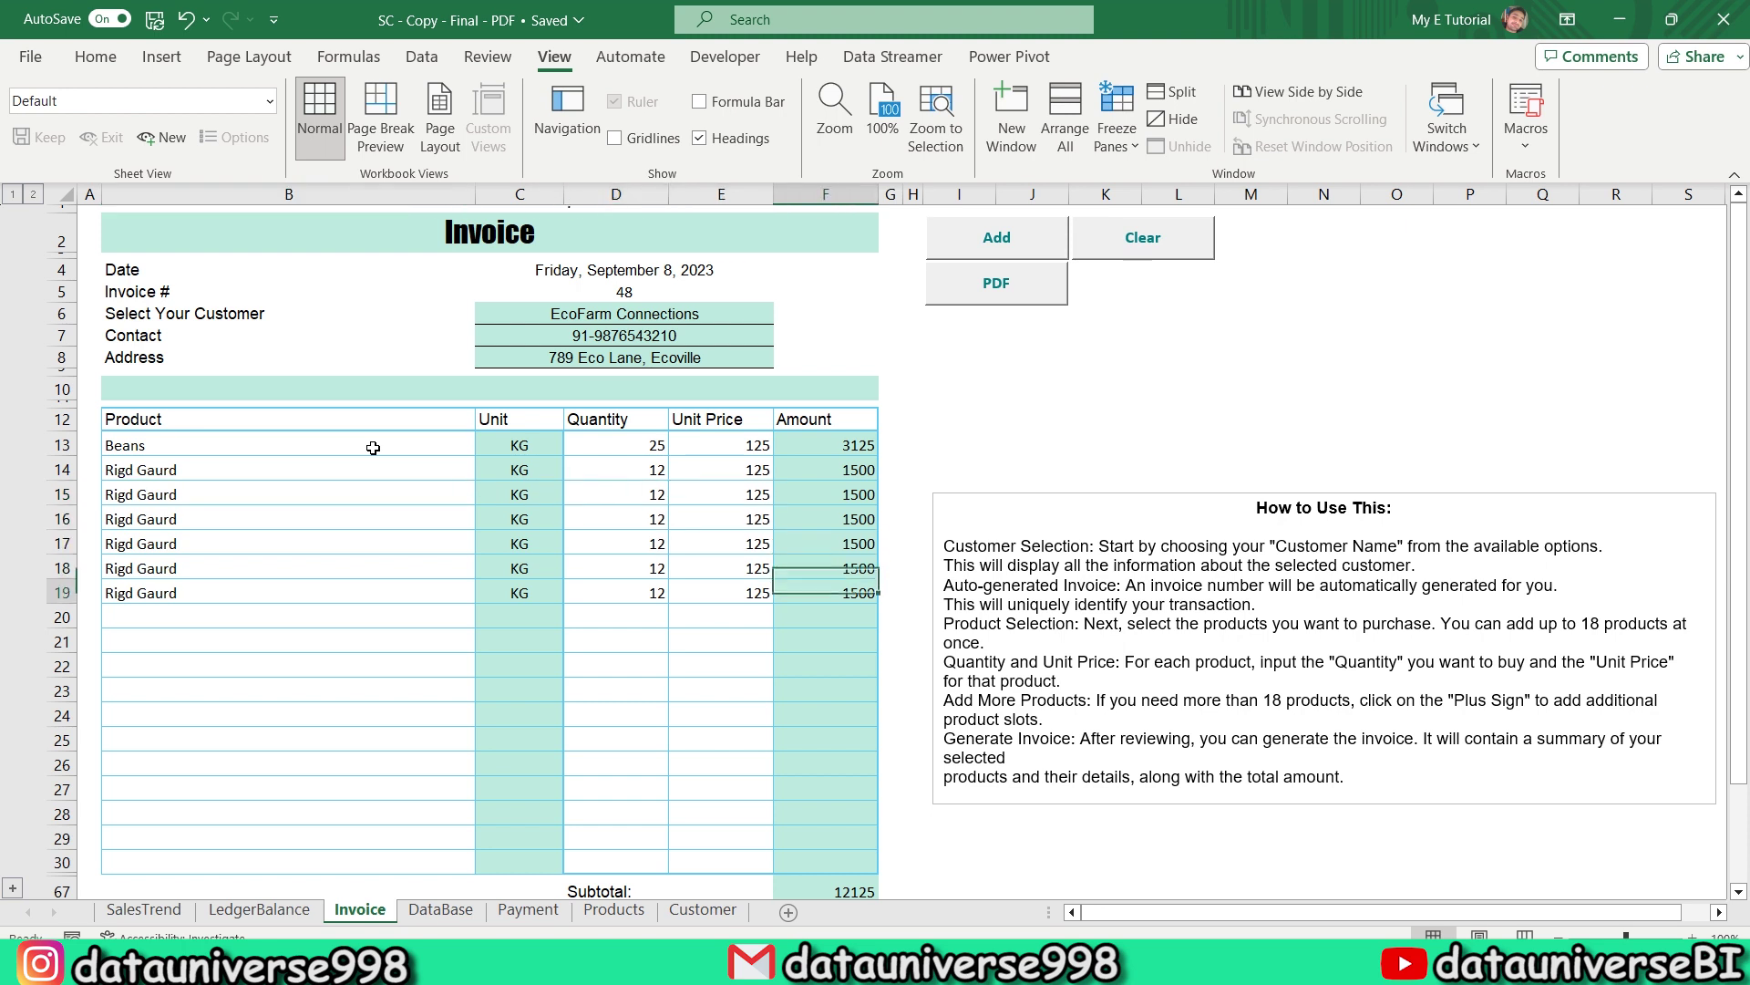
key(ctrl+Down)
key(ctrl+Down)
key(Left)
key(Left)
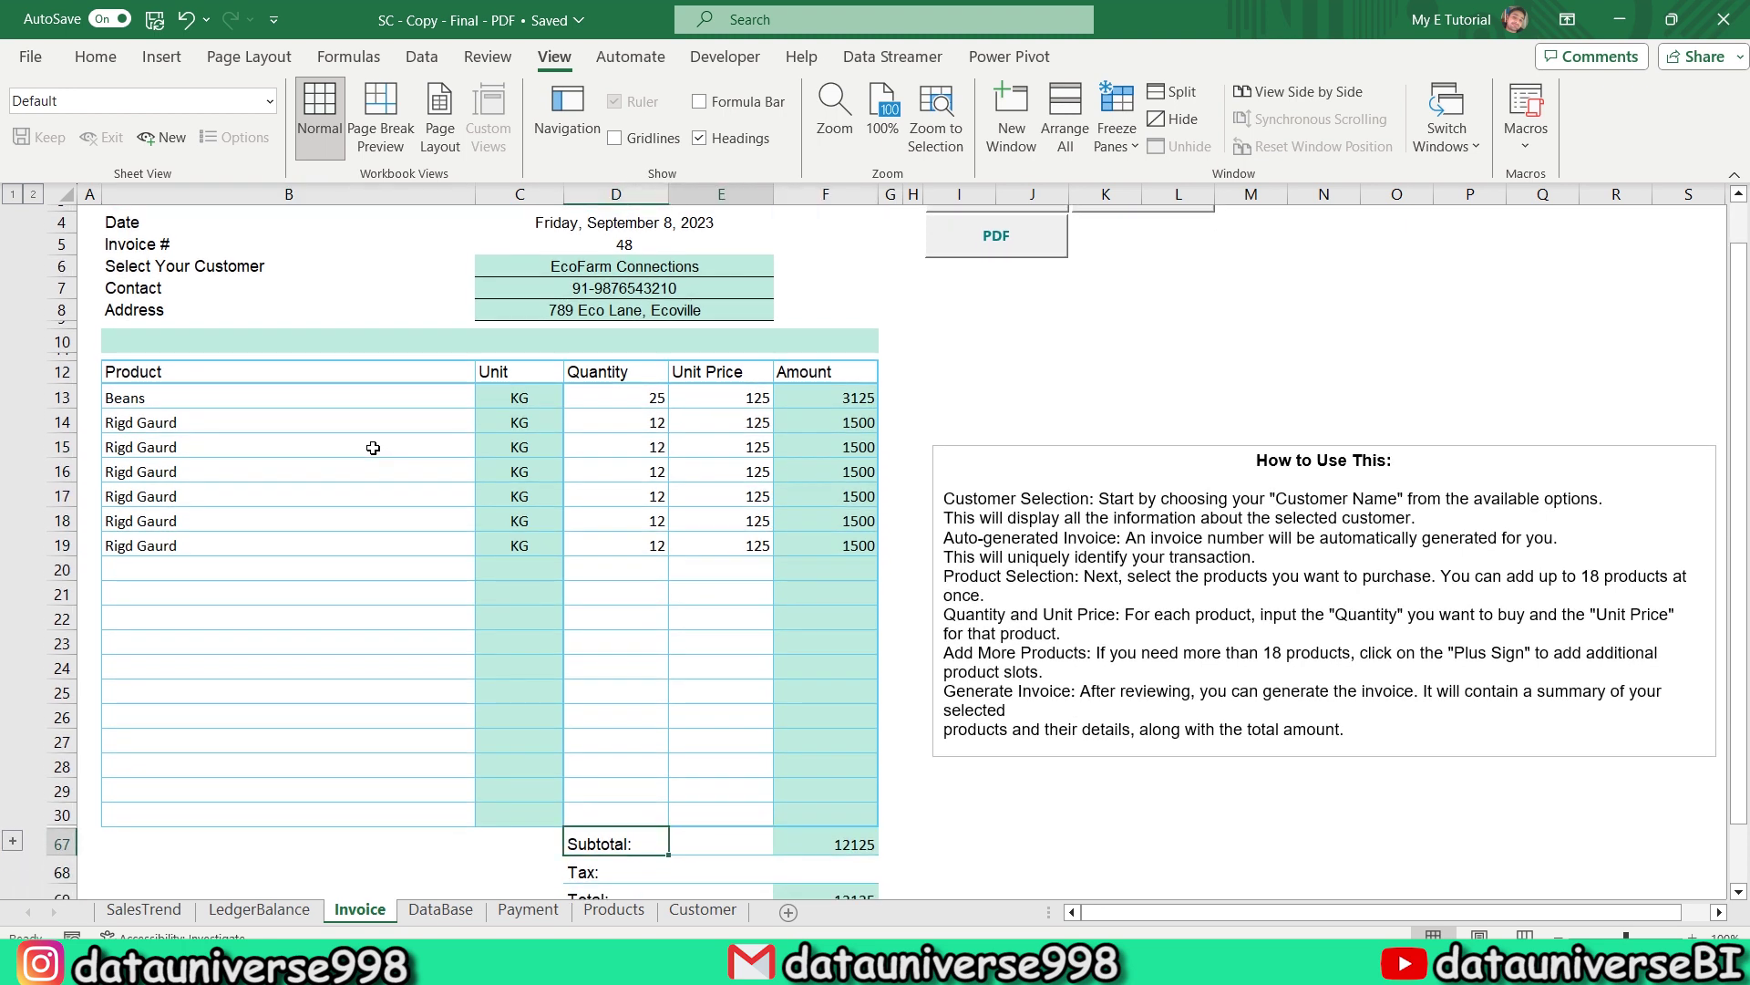
key(Right)
key(Right)
key(Left)
key(Down)
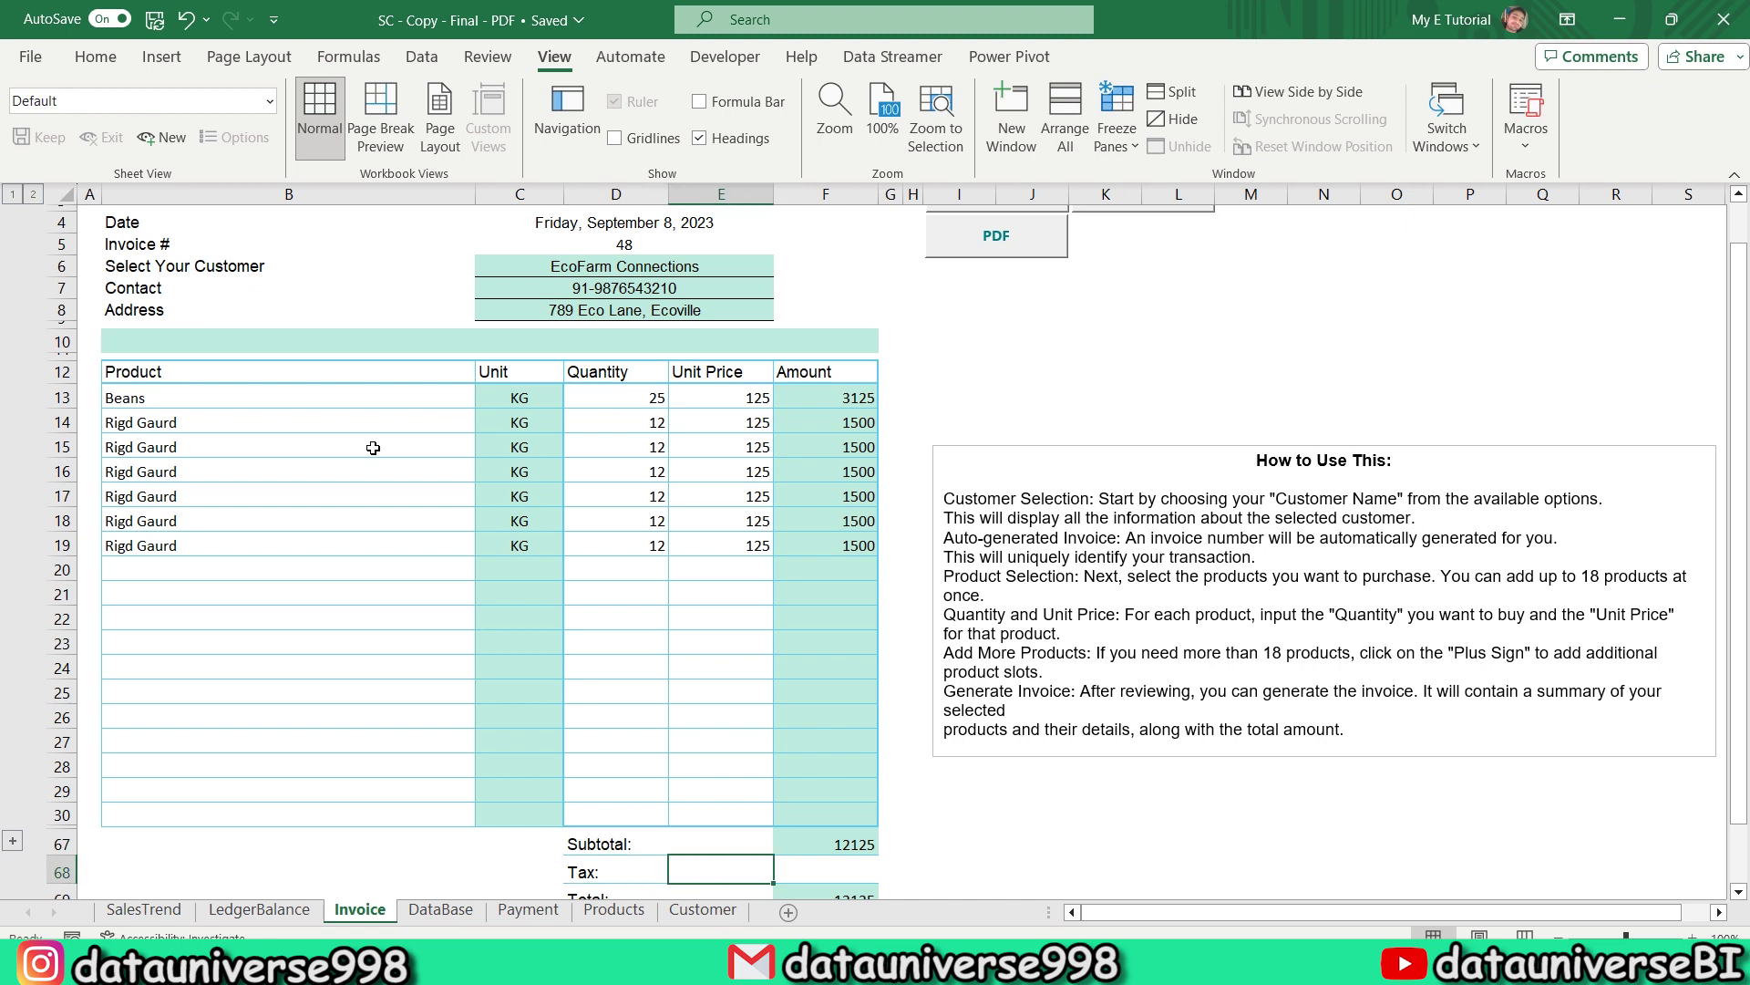
key(Right)
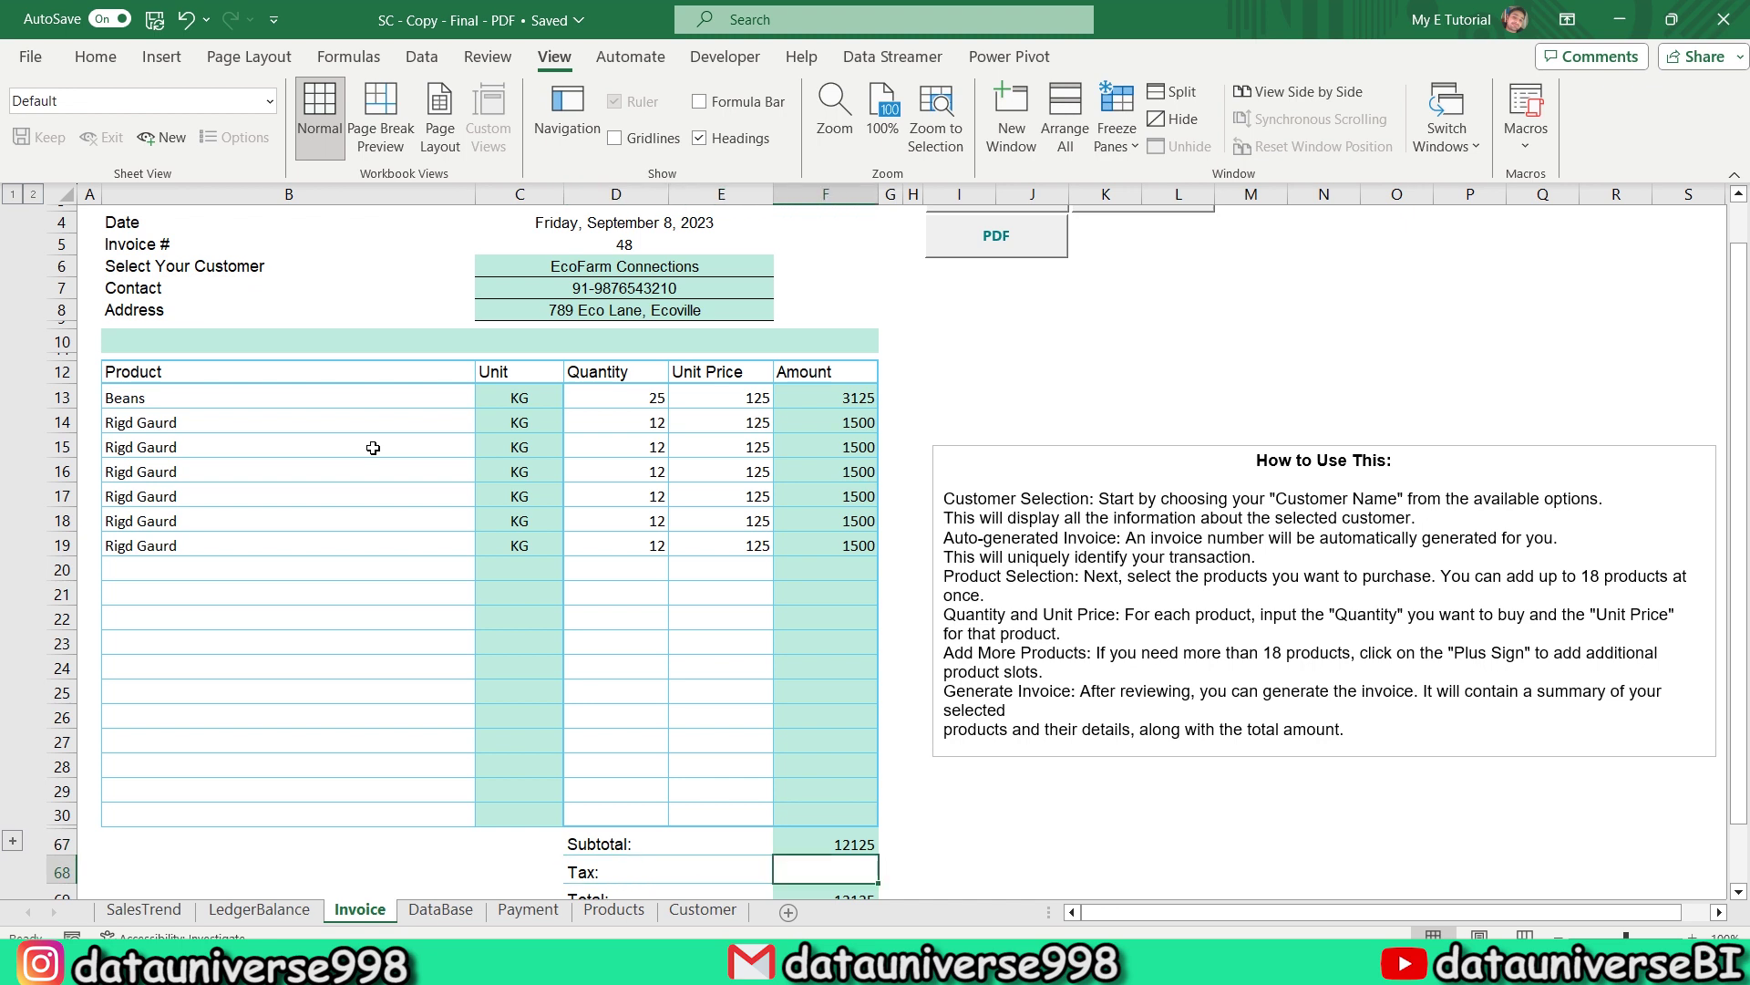
scroll(373, 448, down, 1)
key(Left)
key(Right)
key(Up)
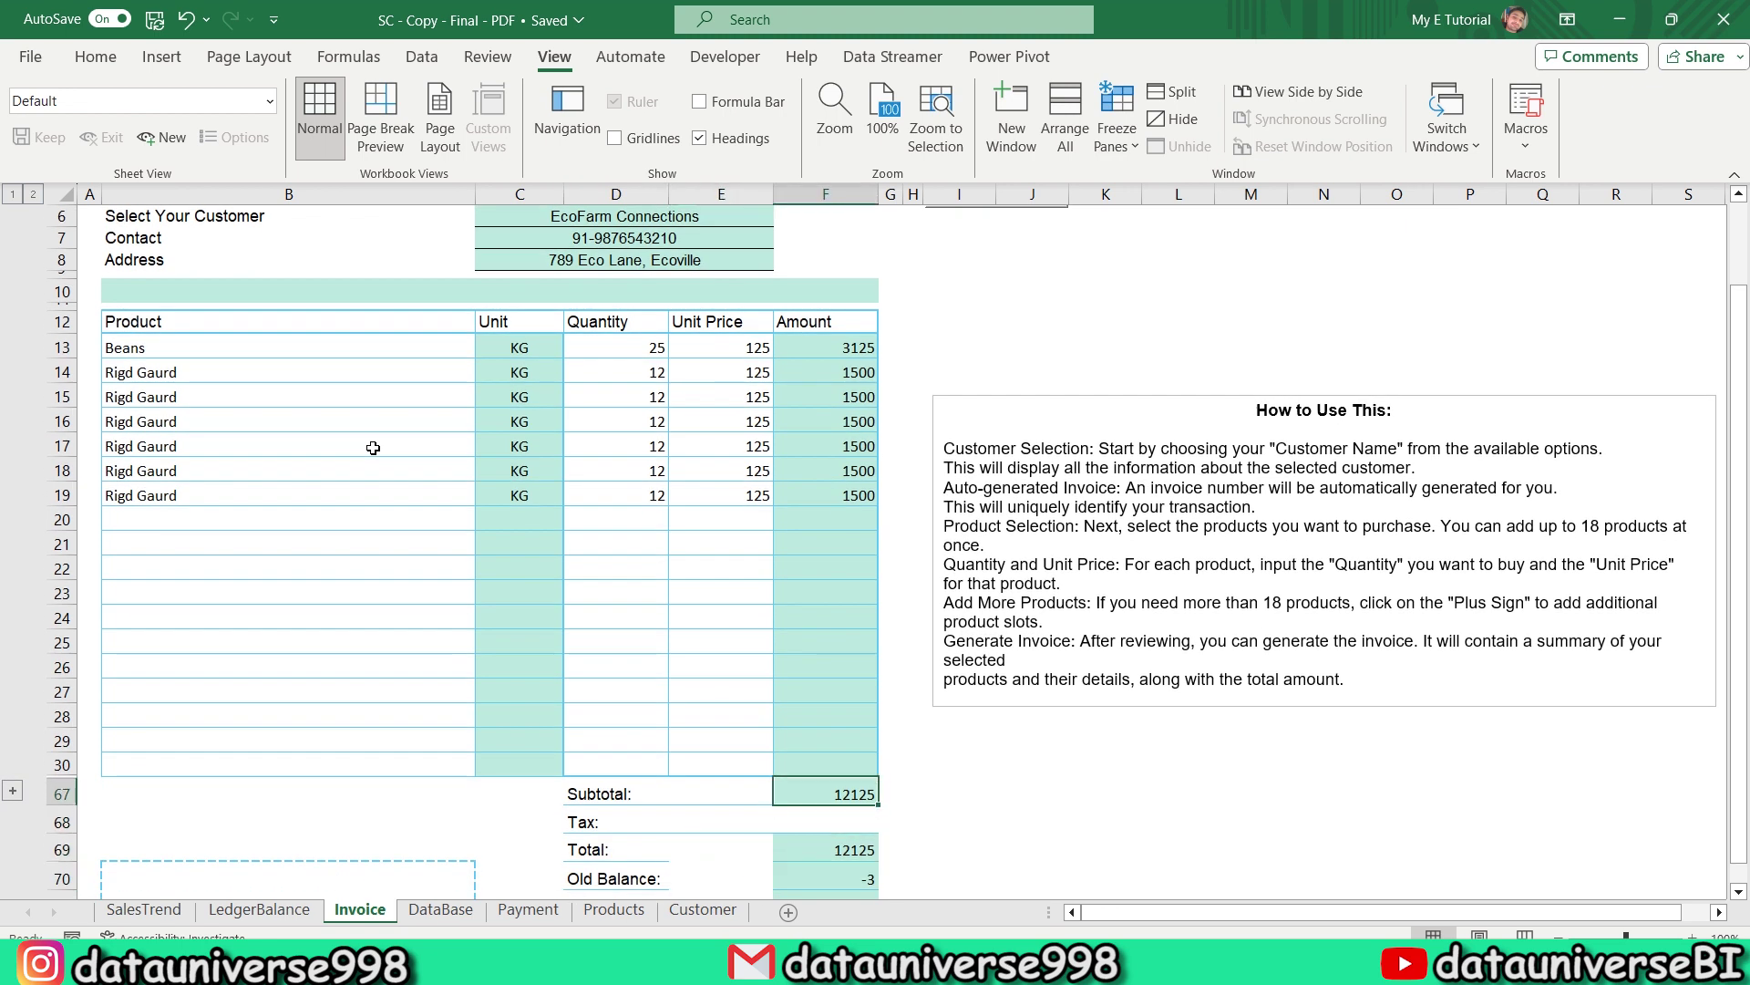
key(Down)
key(Down)
key(Down)
key(Left)
scroll(373, 447, down, 1)
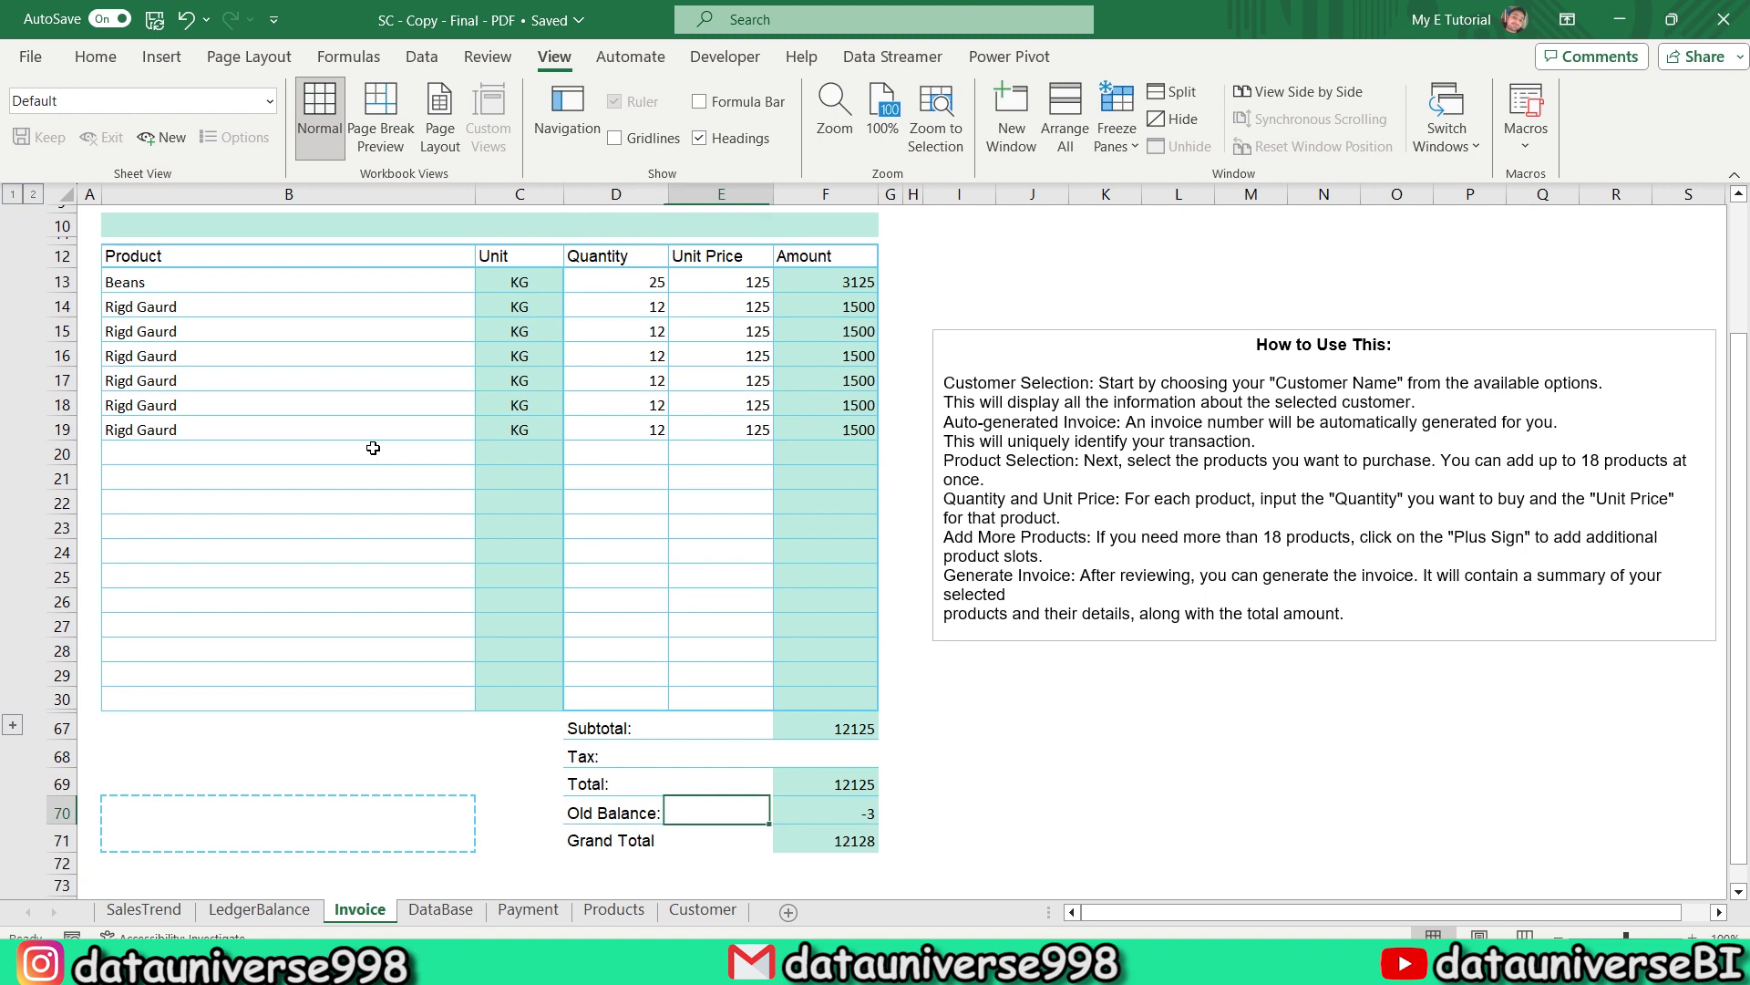
key(Right)
key(Left)
key(Left)
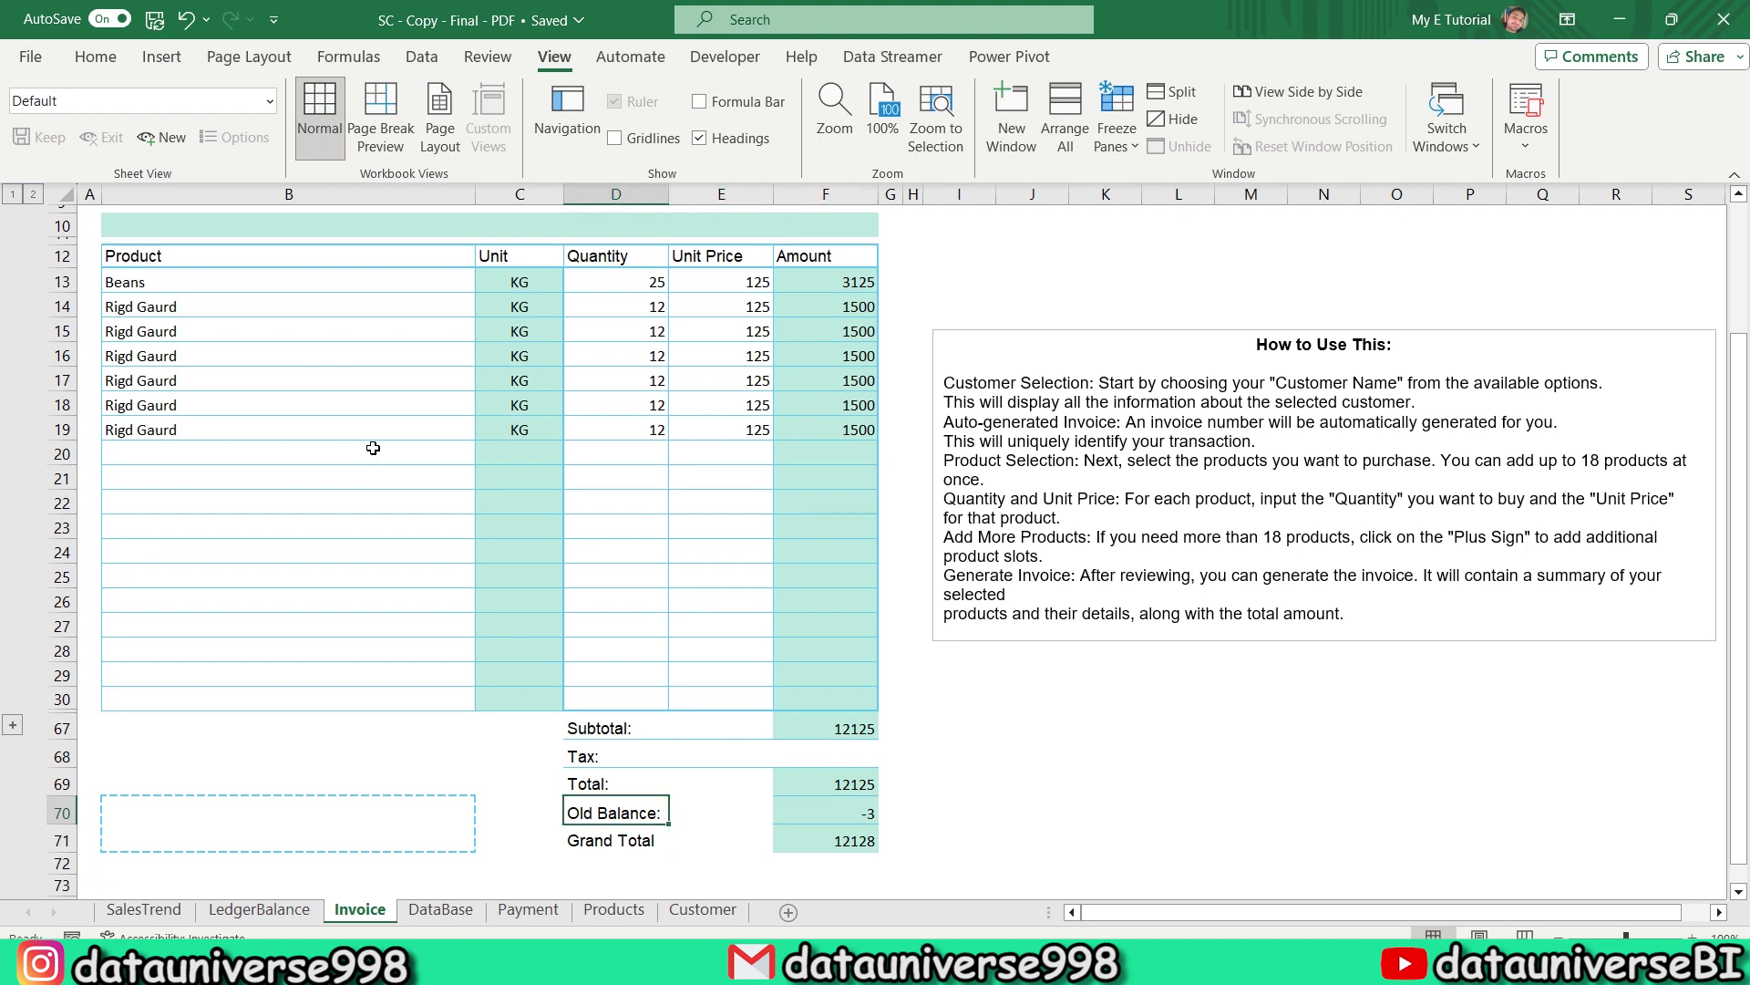
key(ctrl+Home)
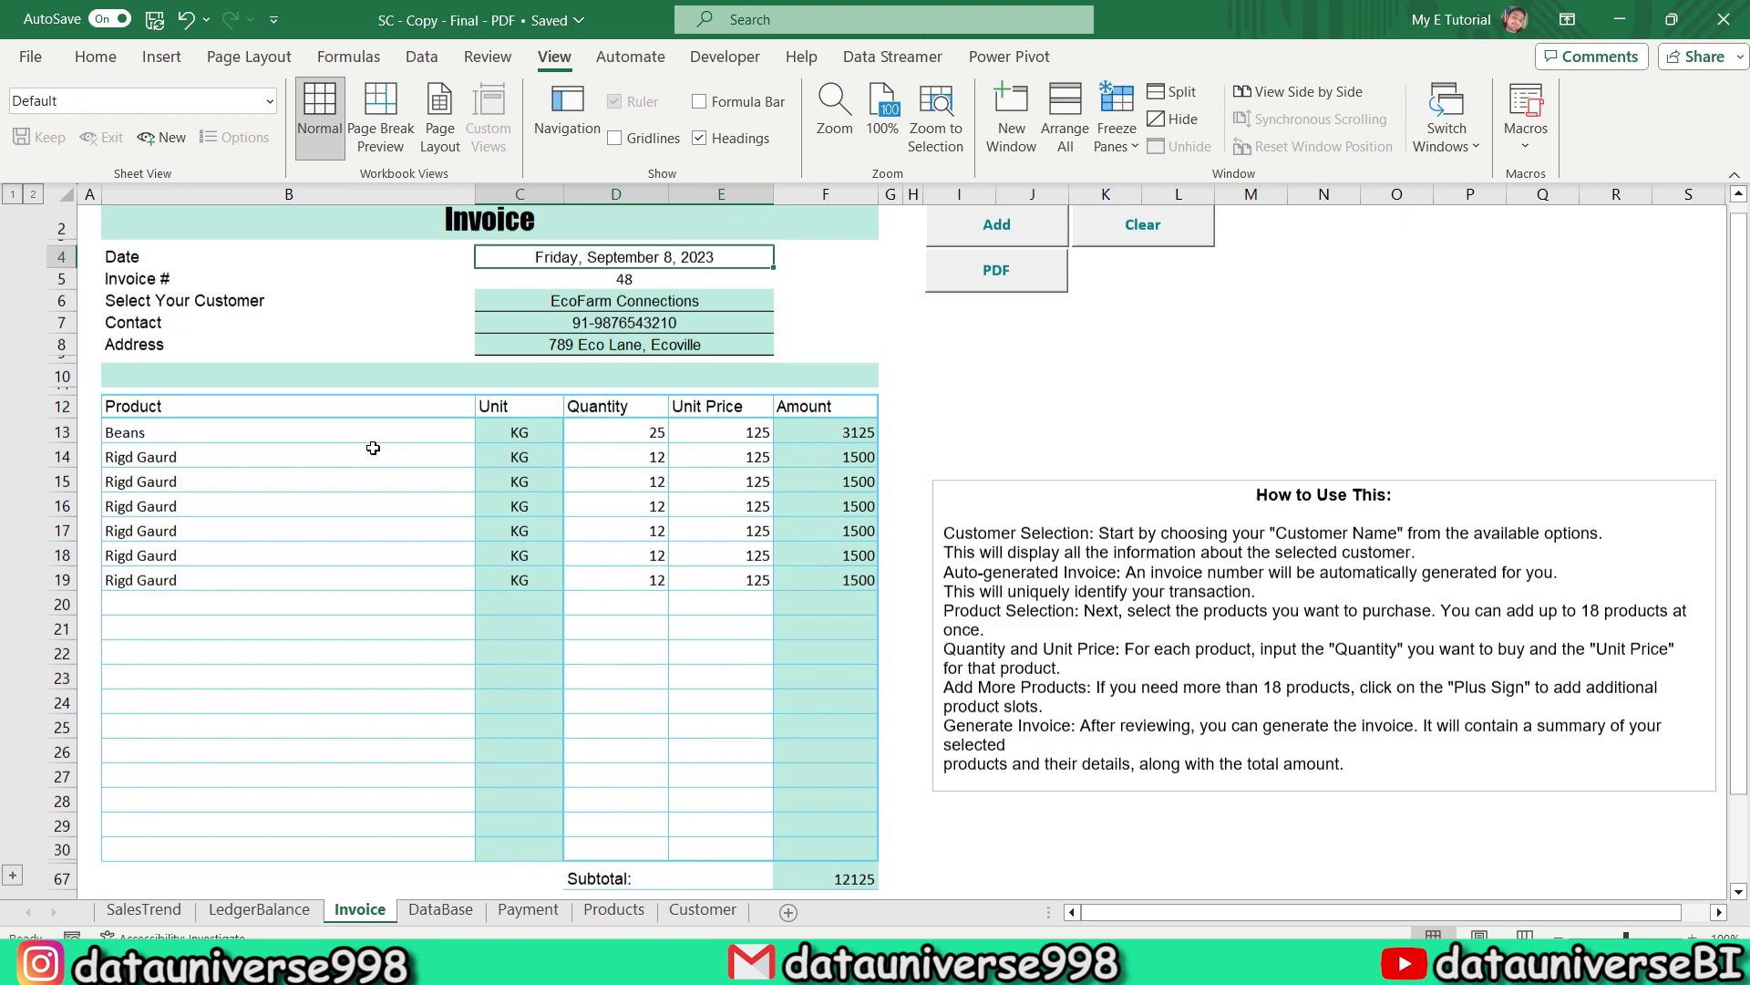
click(560, 319)
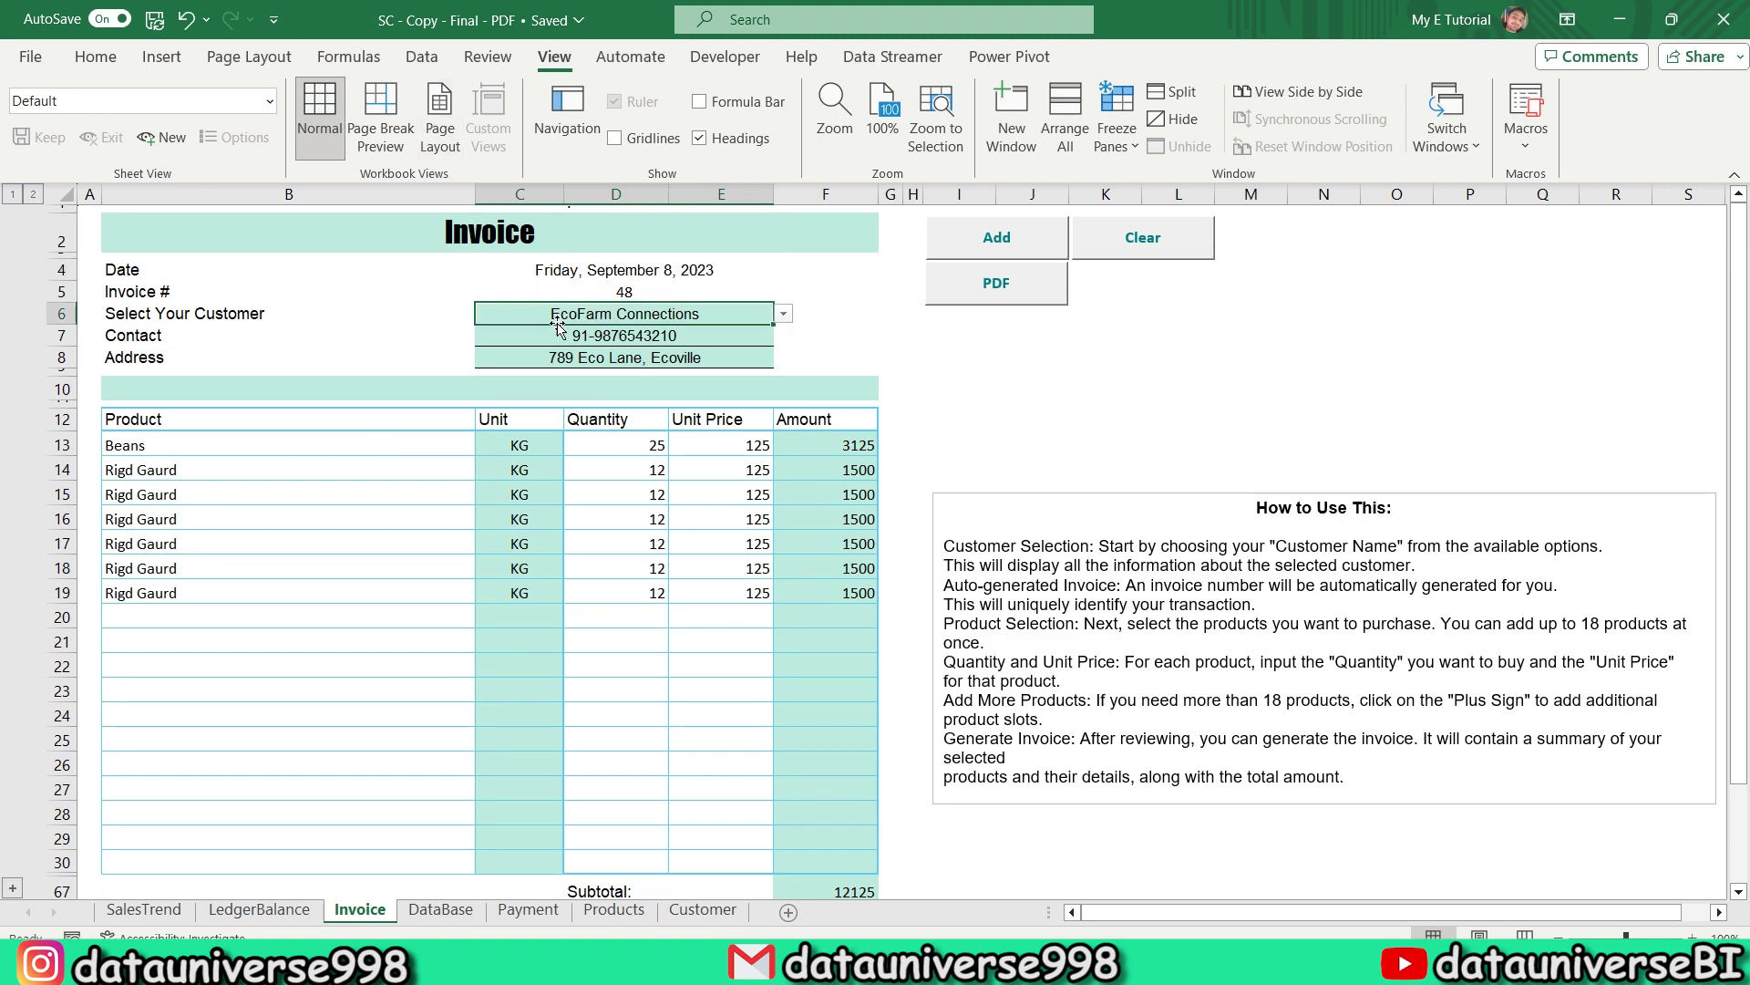
key(ctrl+c)
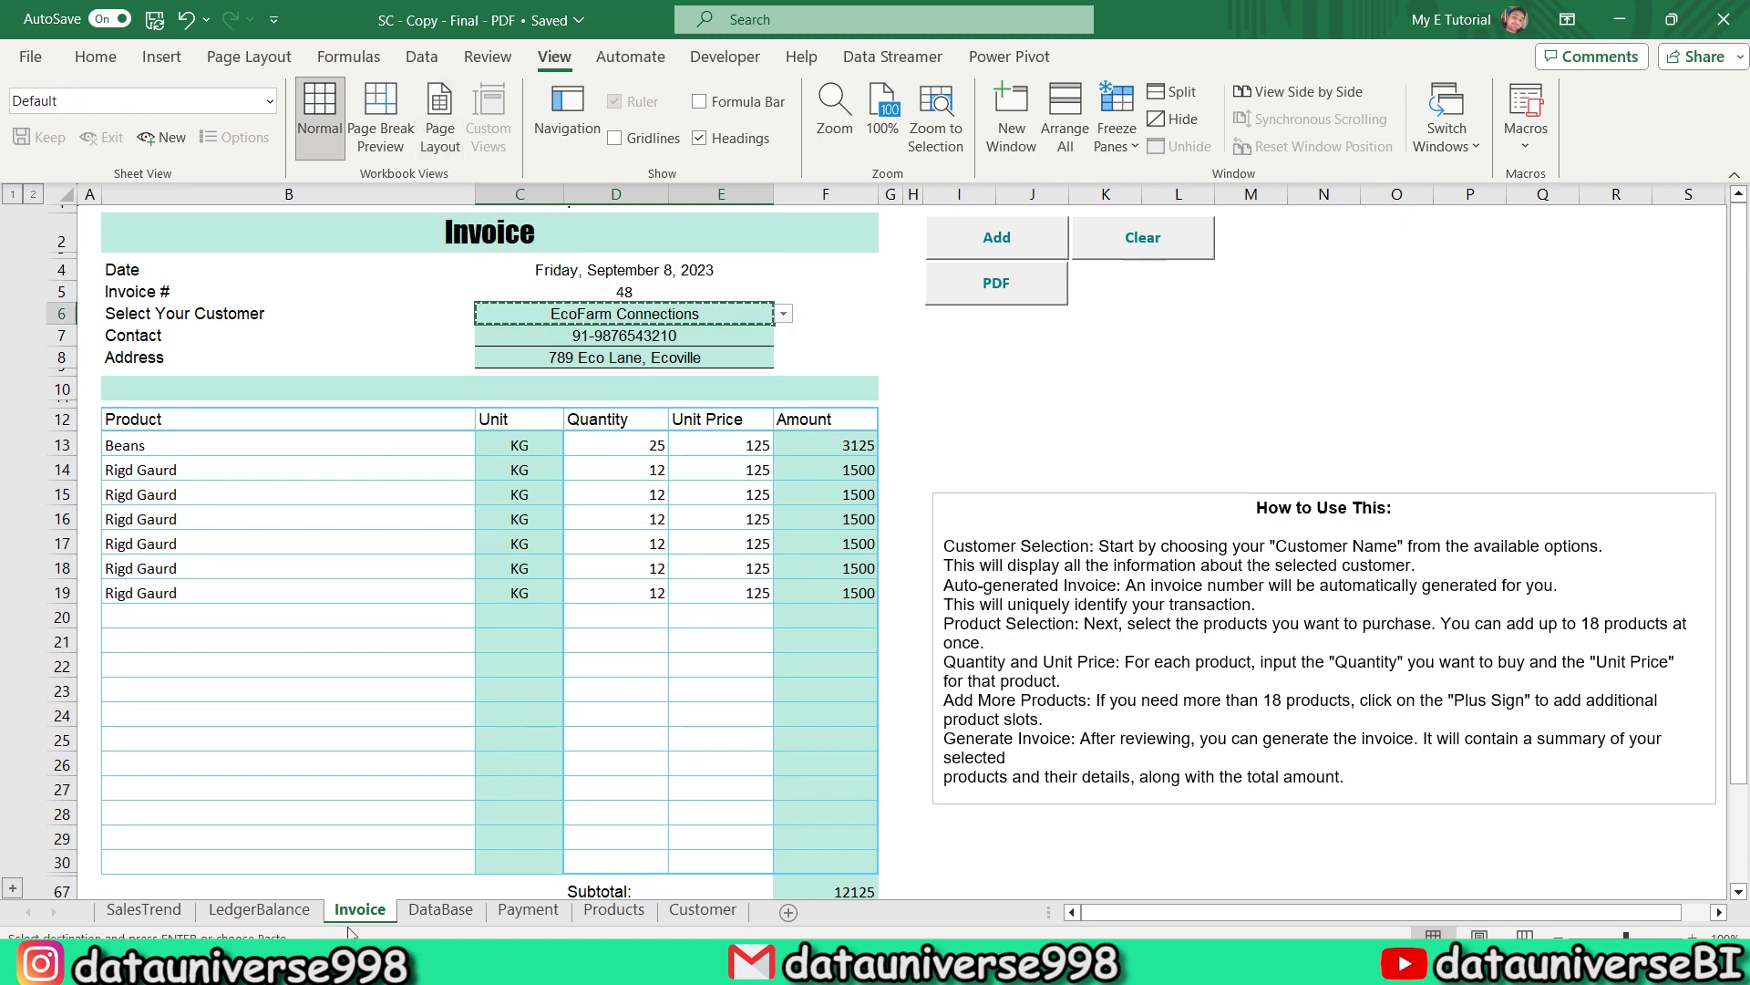
click(259, 910)
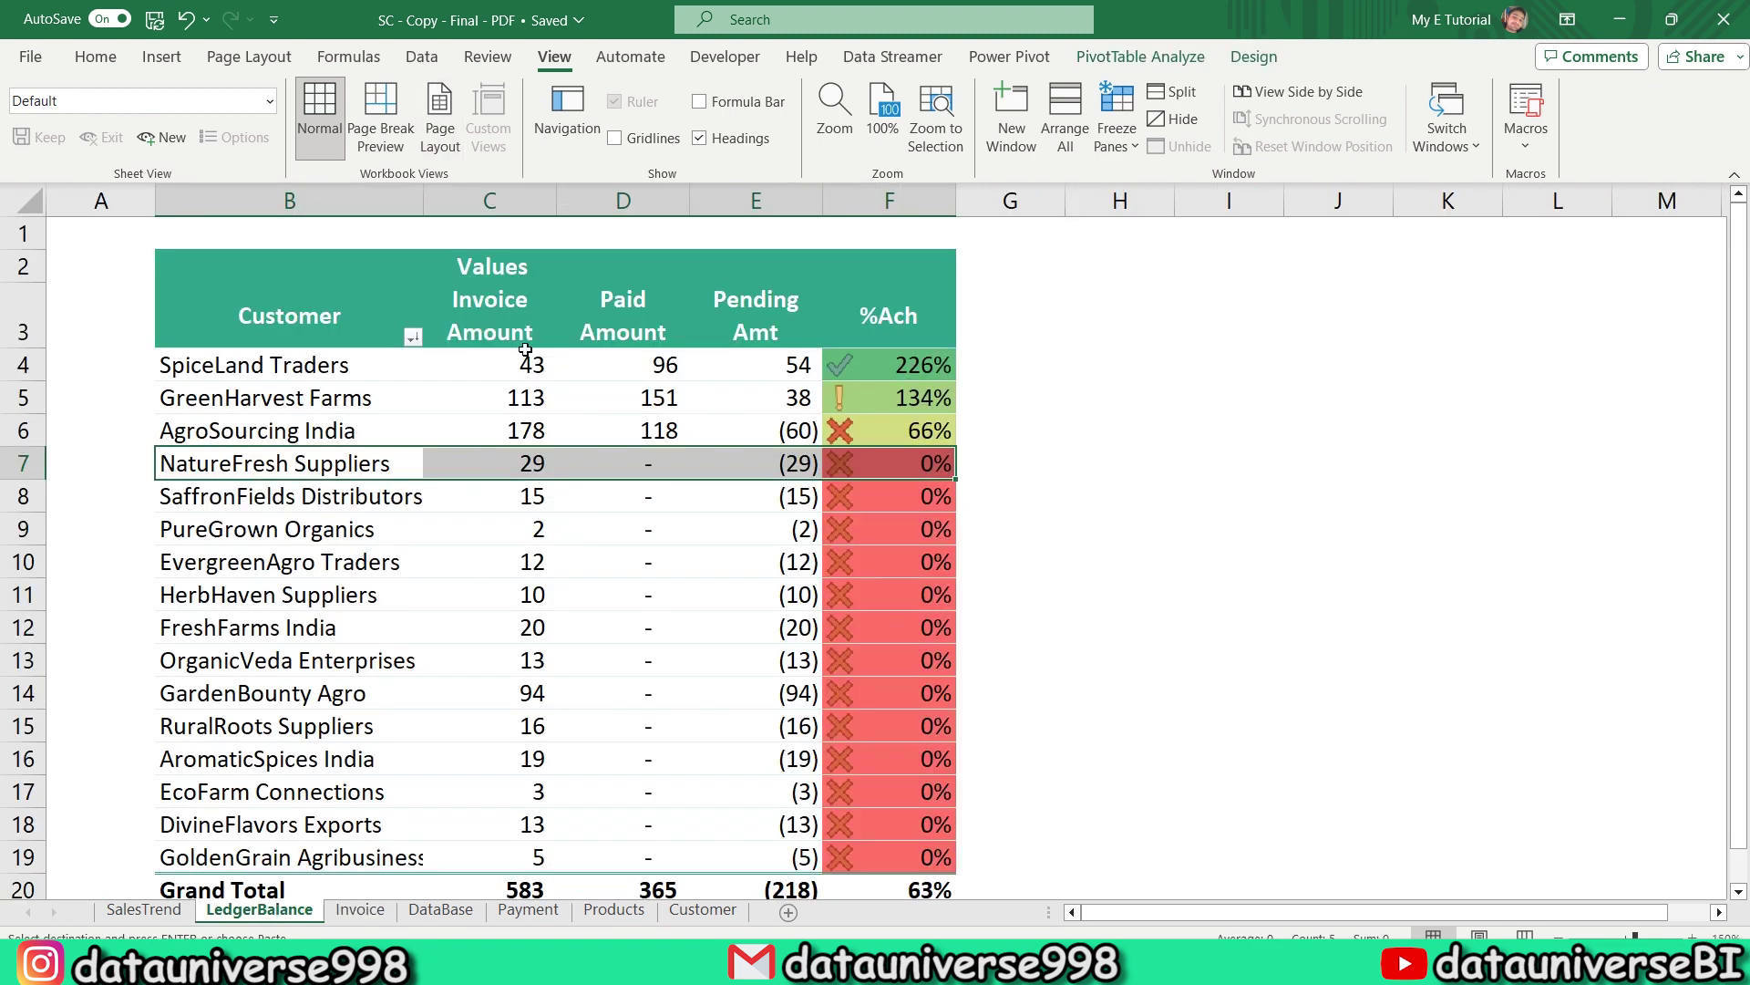
mouse_move(527, 364)
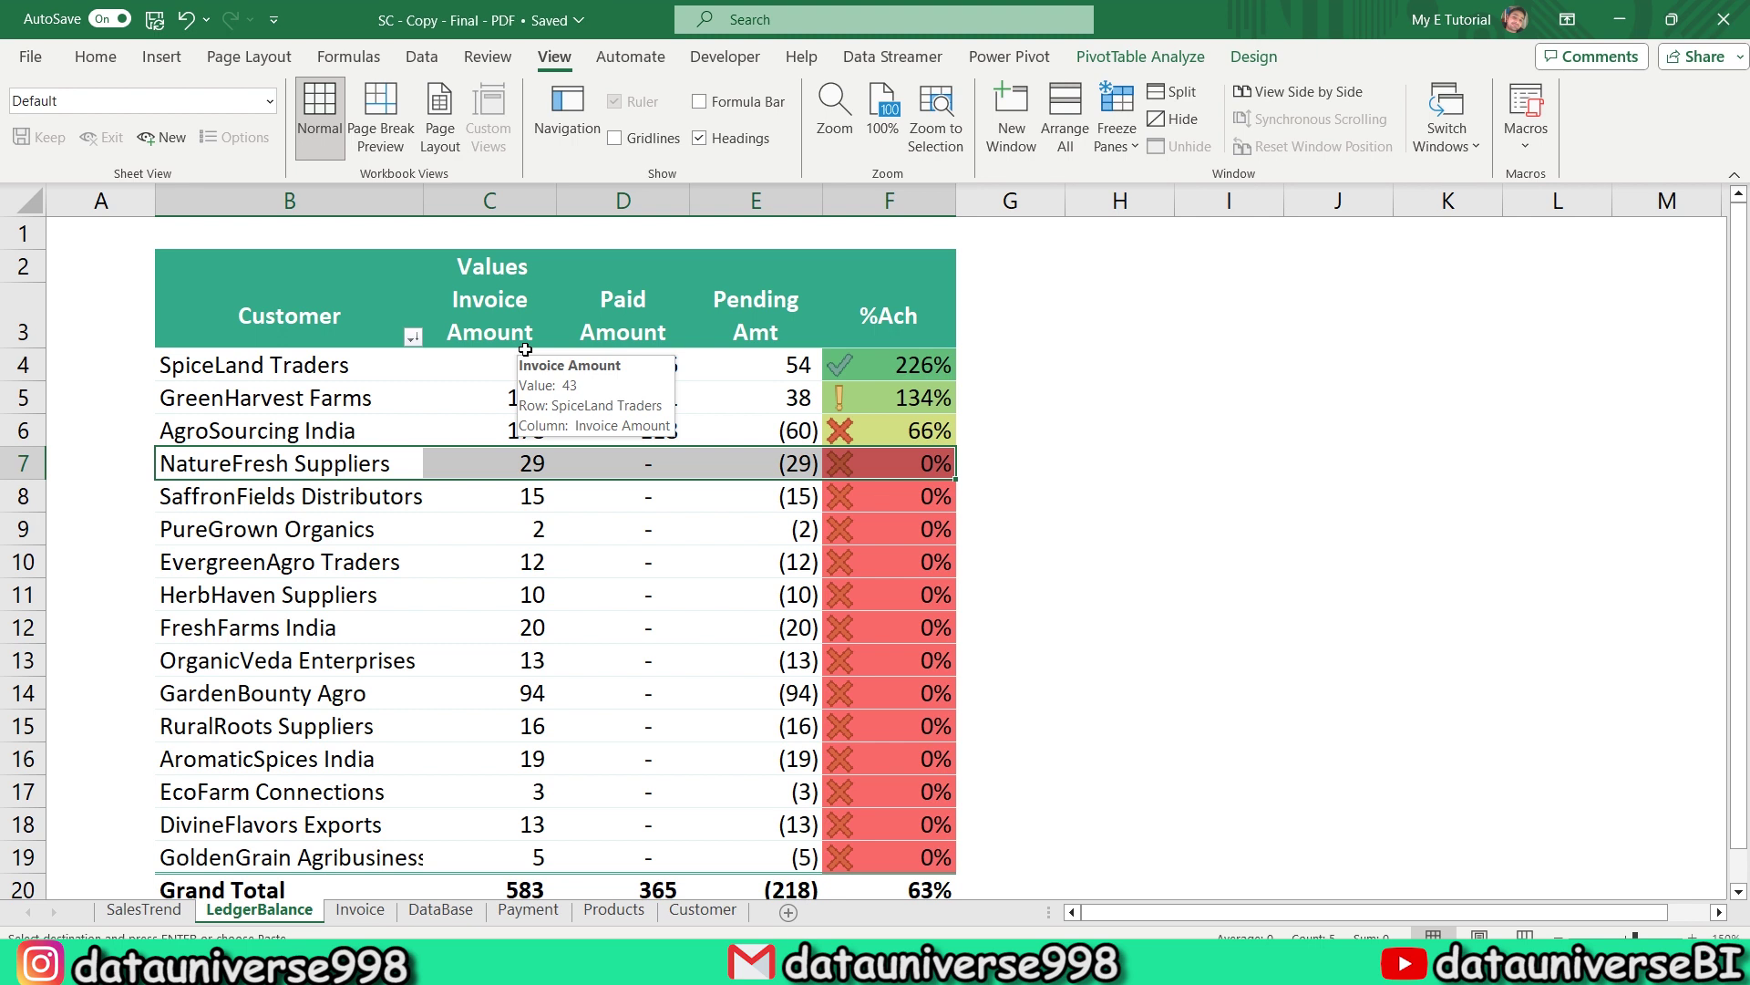
key(shift+Left)
key(shift+Left)
key(shift+Left)
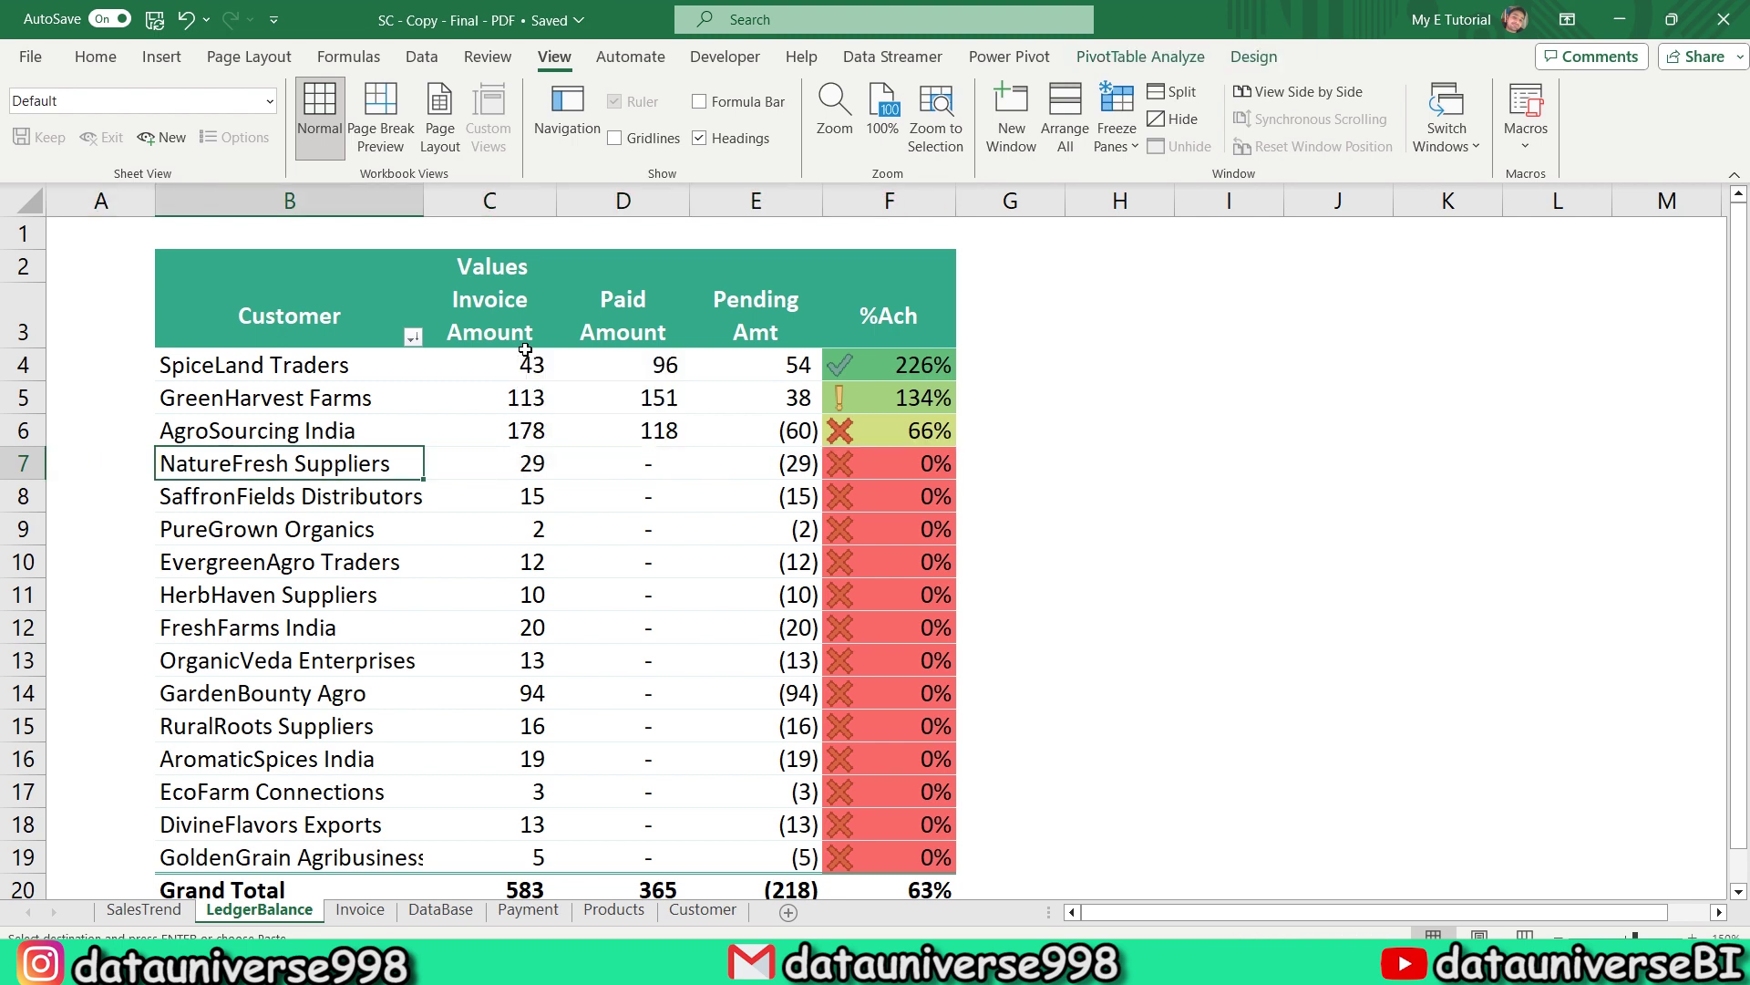
key(ctrl+f)
key(Return)
key(Return)
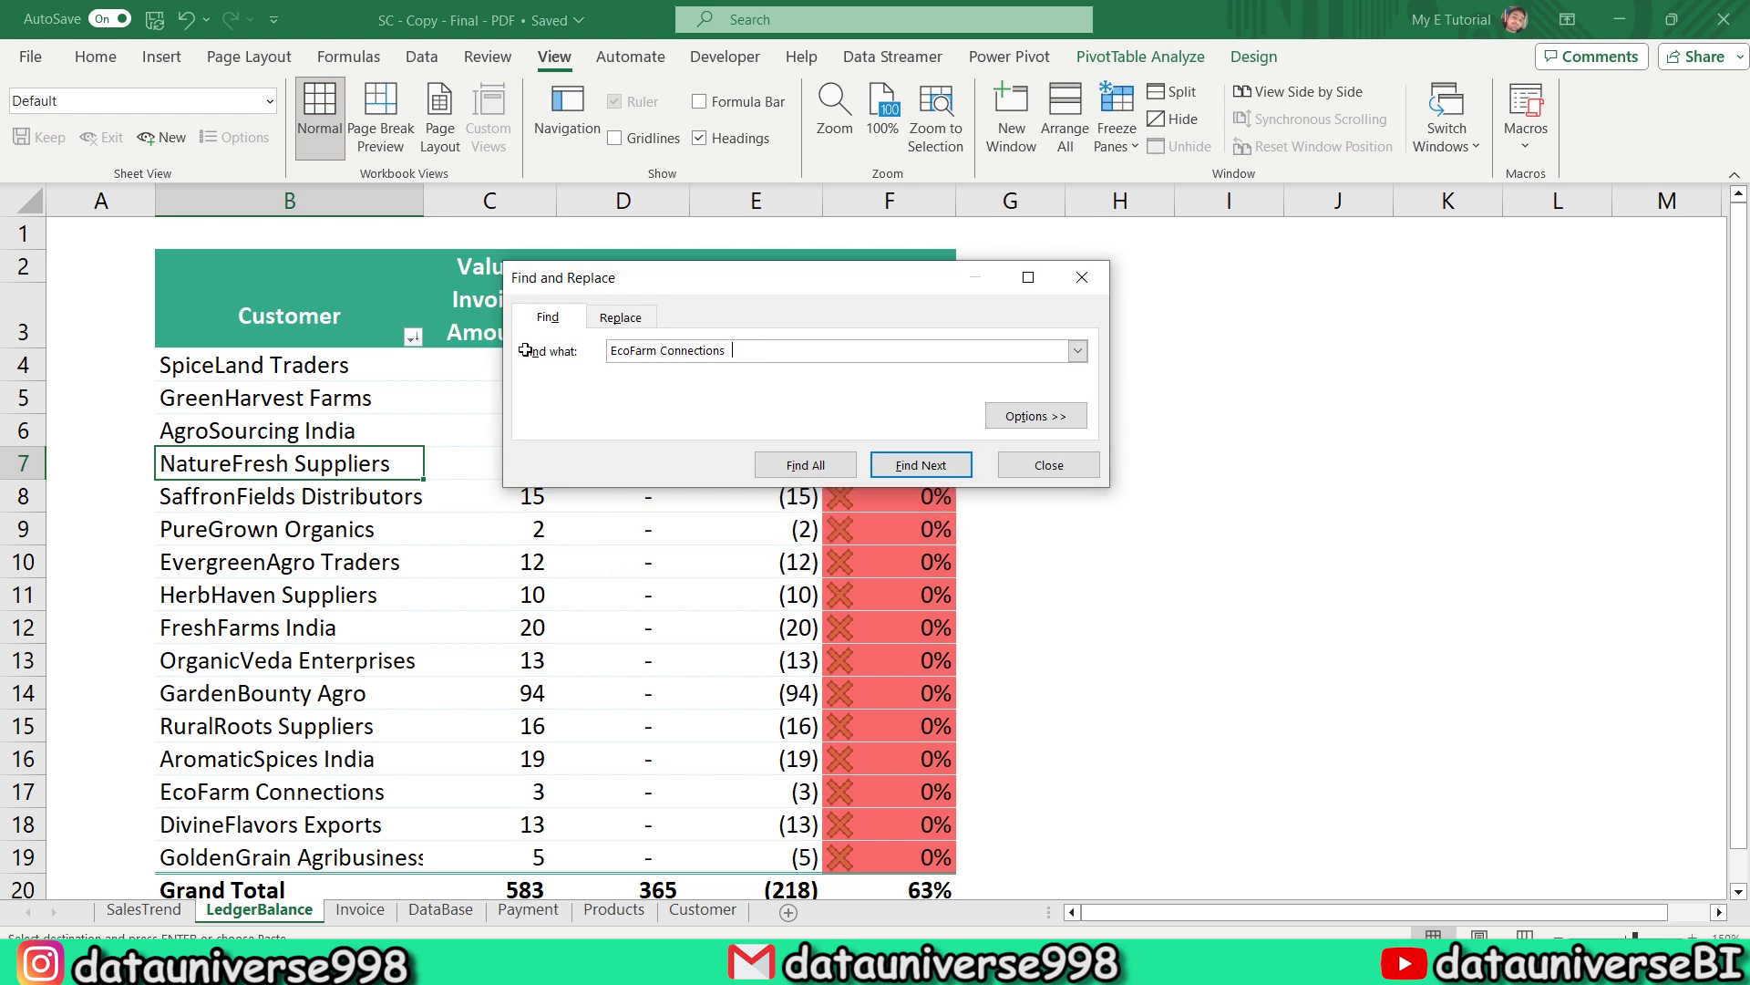
key(Escape)
key(ctrl+f)
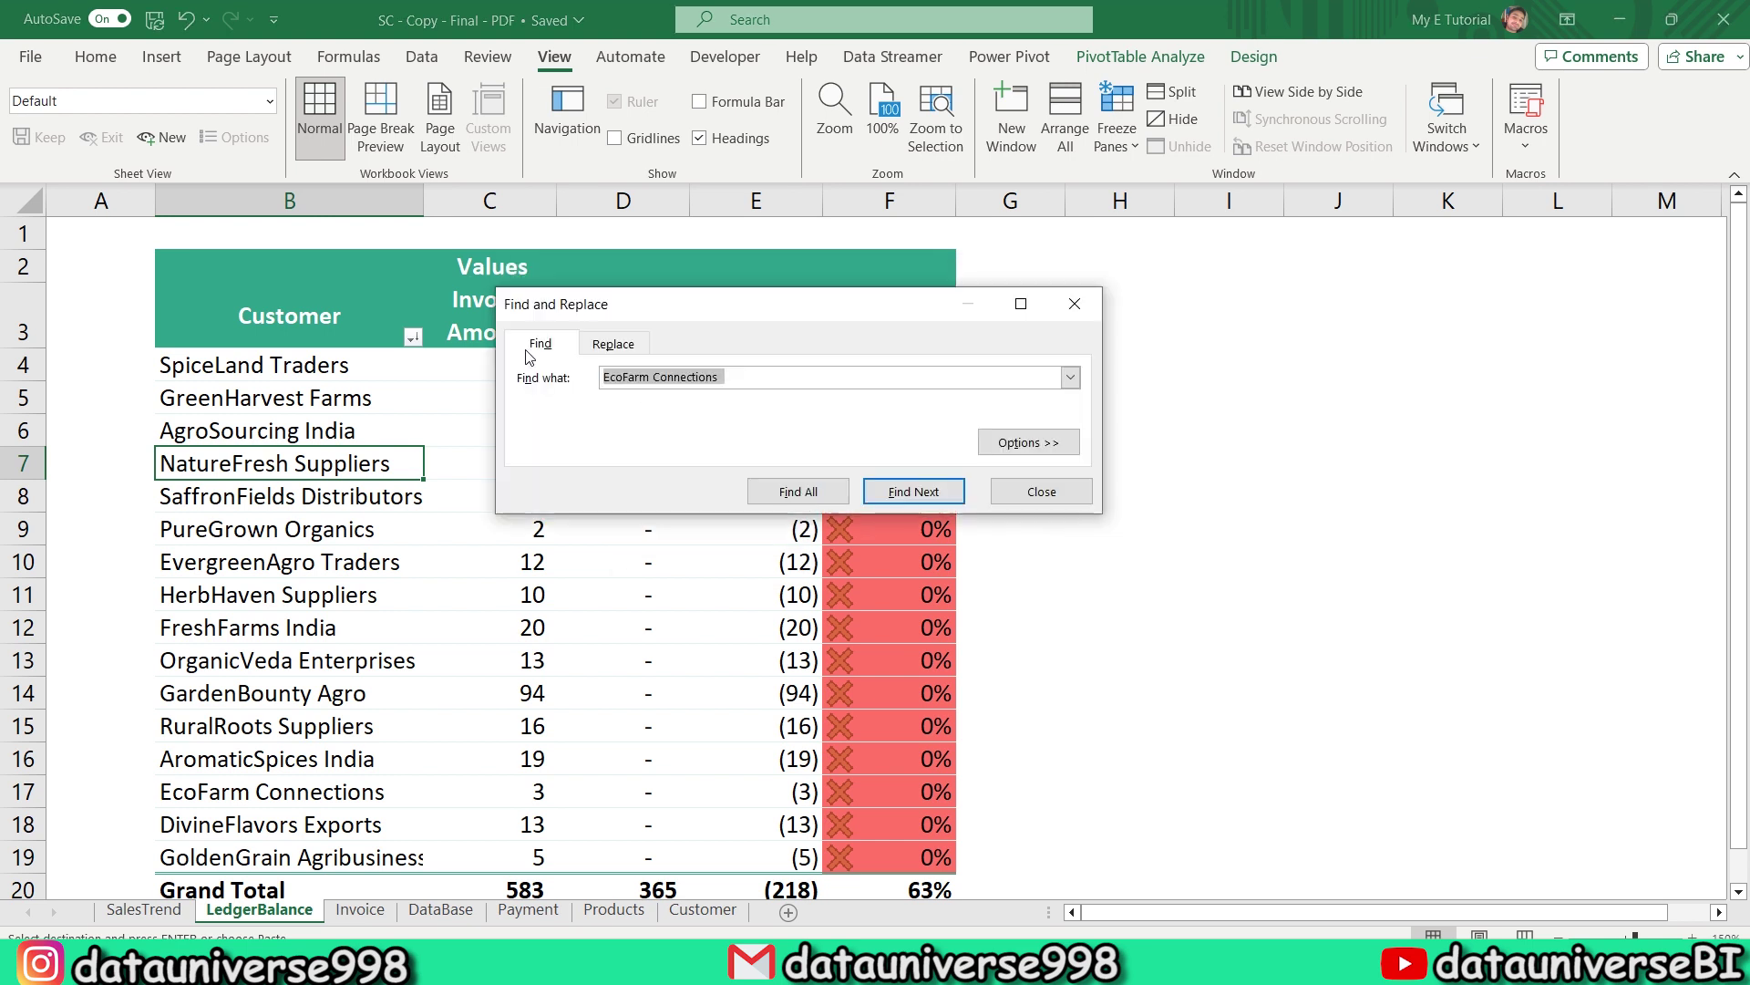
key(End)
key(Return)
key(Escape)
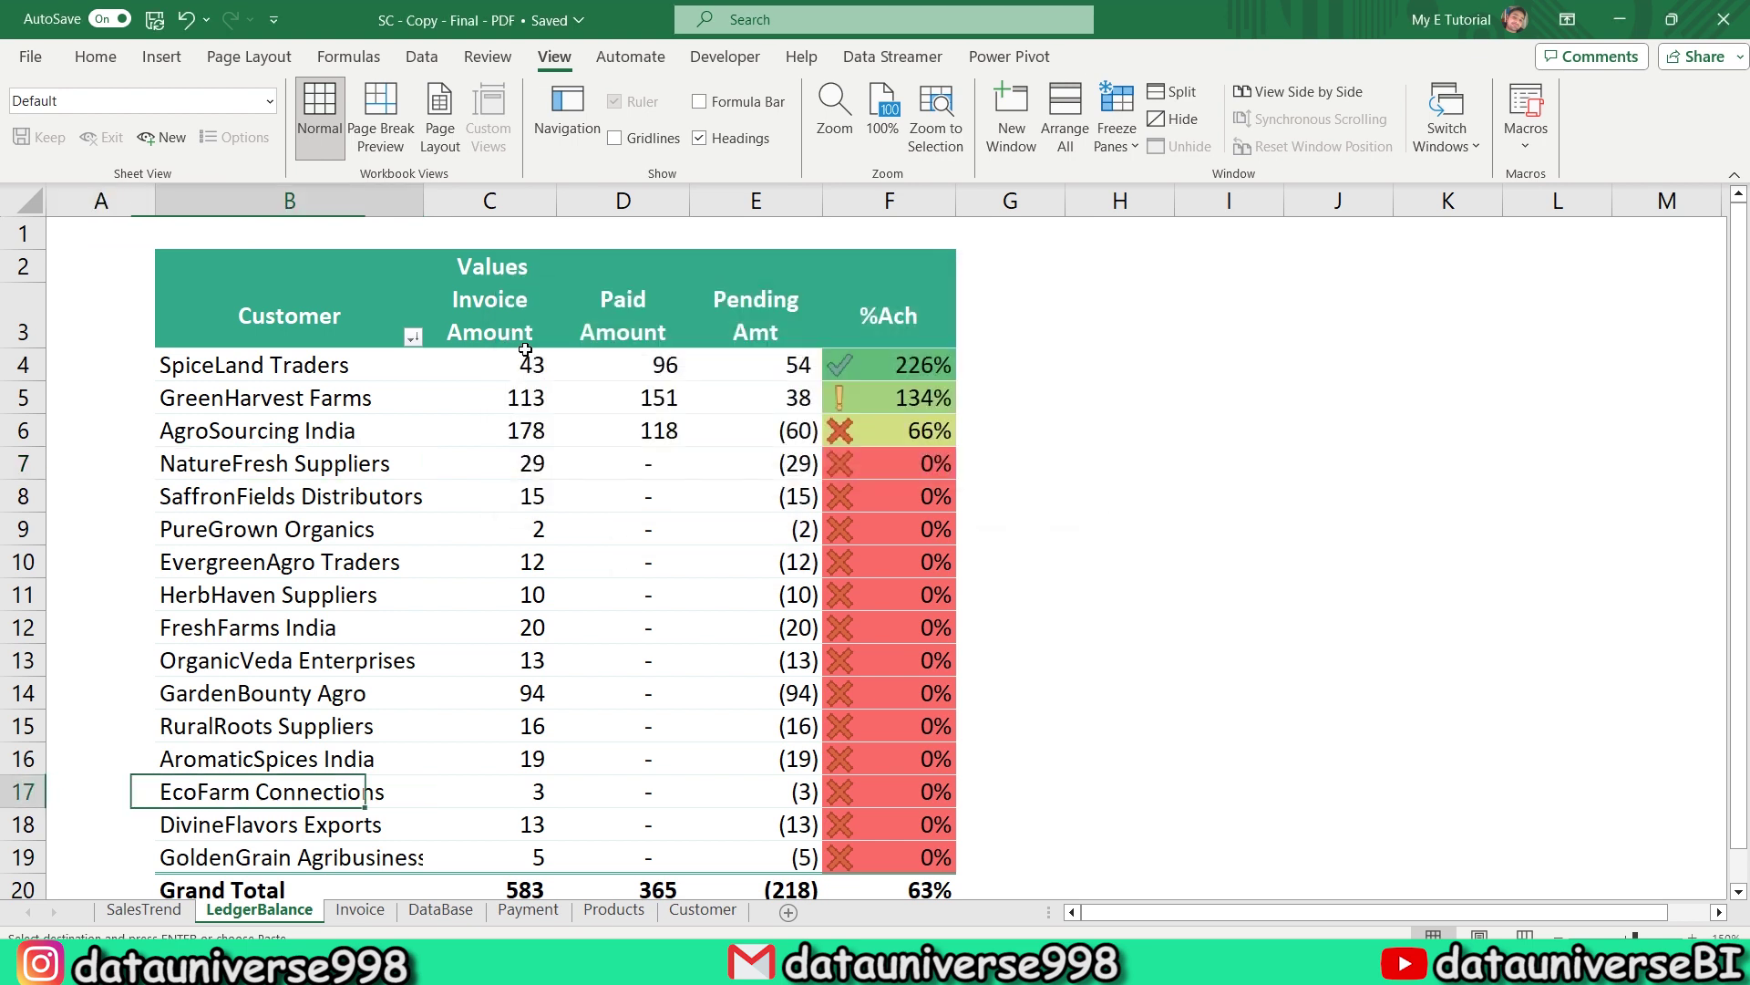
key(Right)
key(Right)
key(Right)
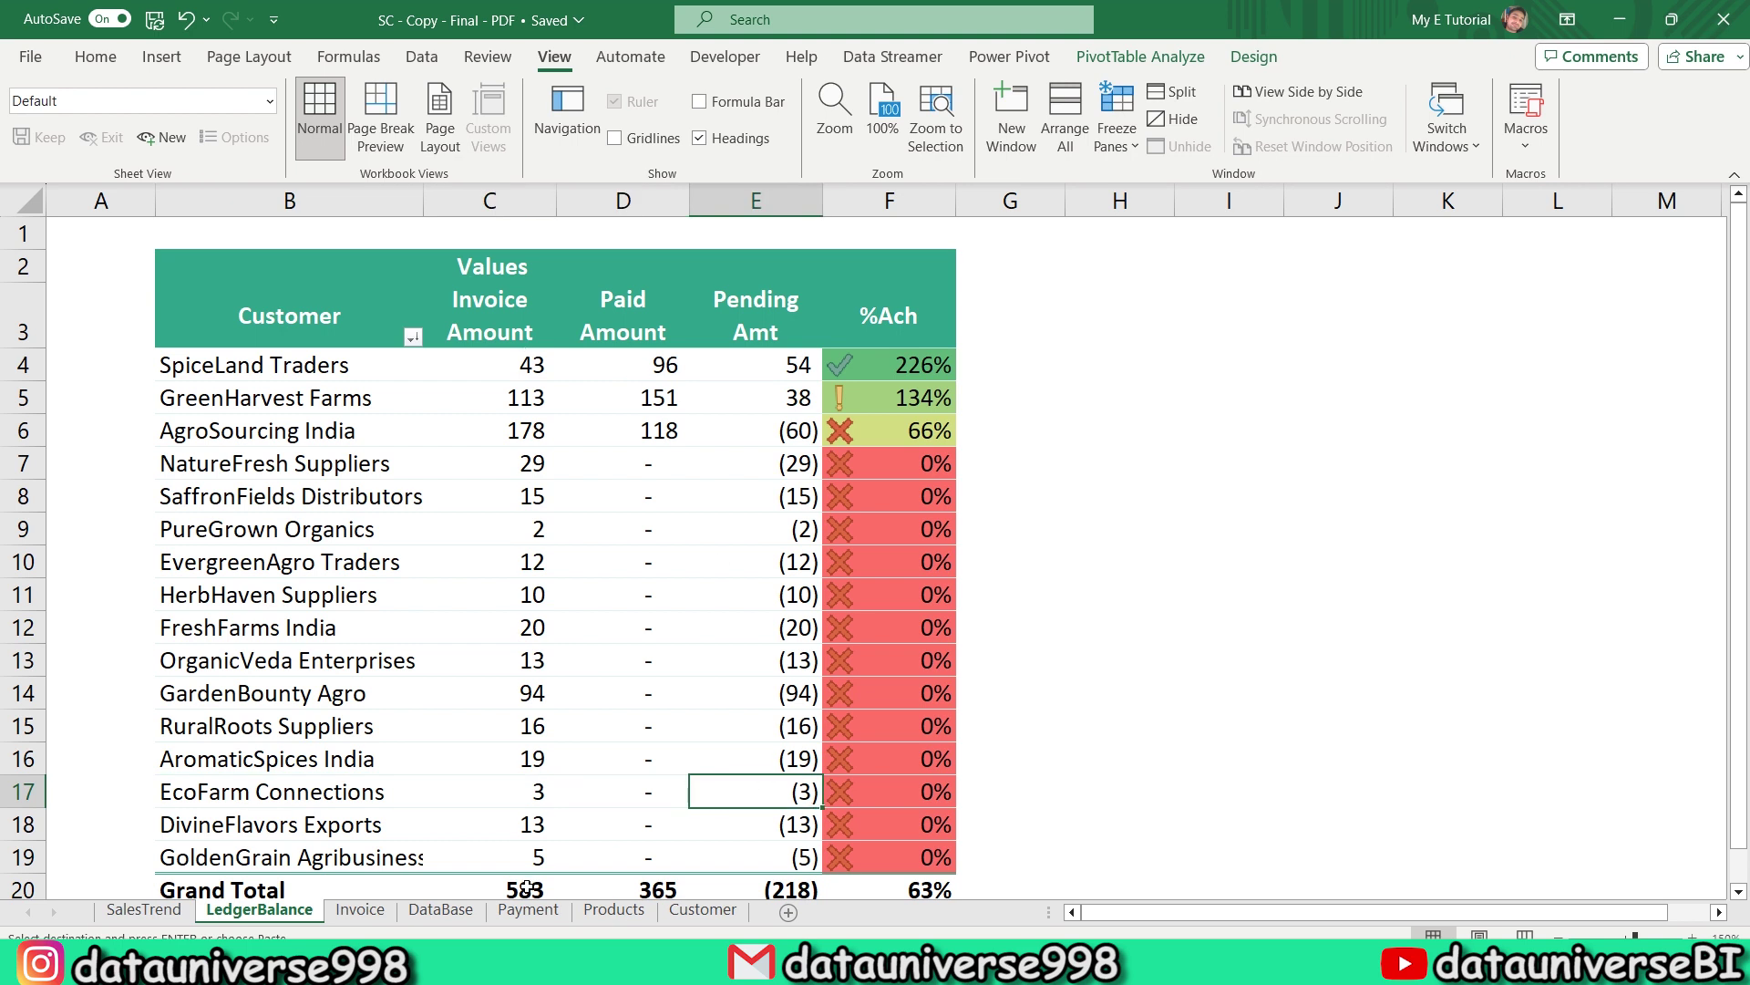
click(394, 909)
click(877, 748)
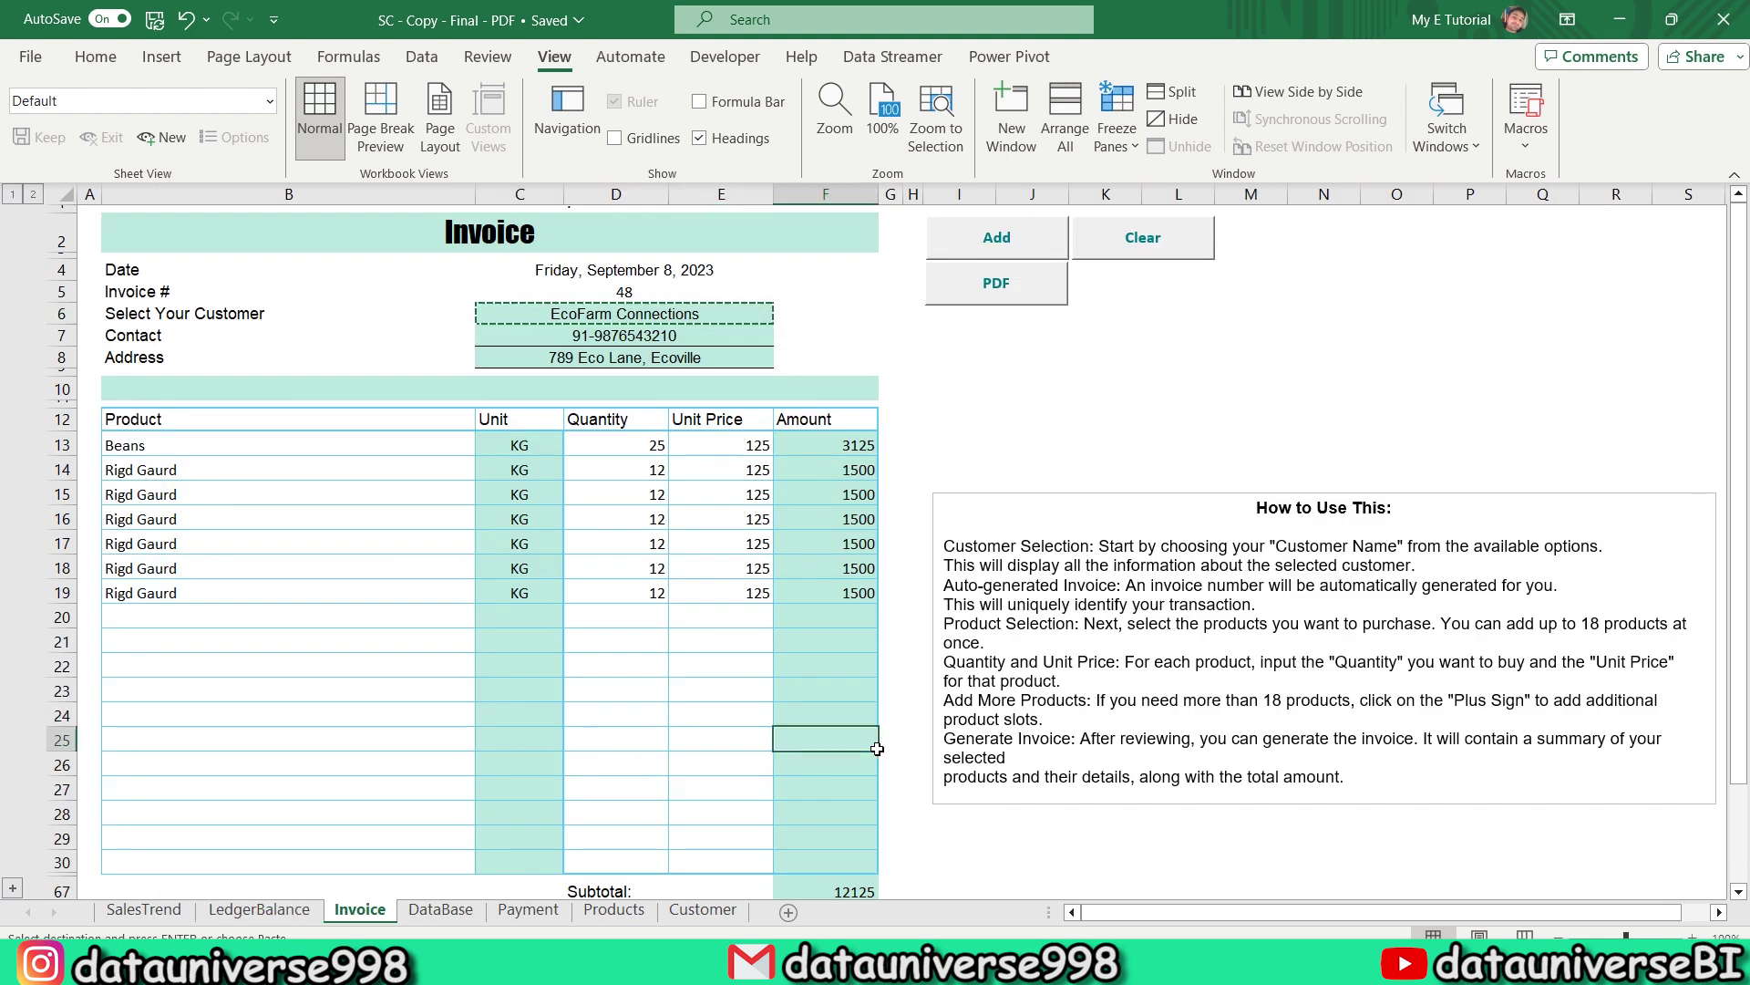
scroll(877, 749, down, 2)
scroll(877, 748, down, 2)
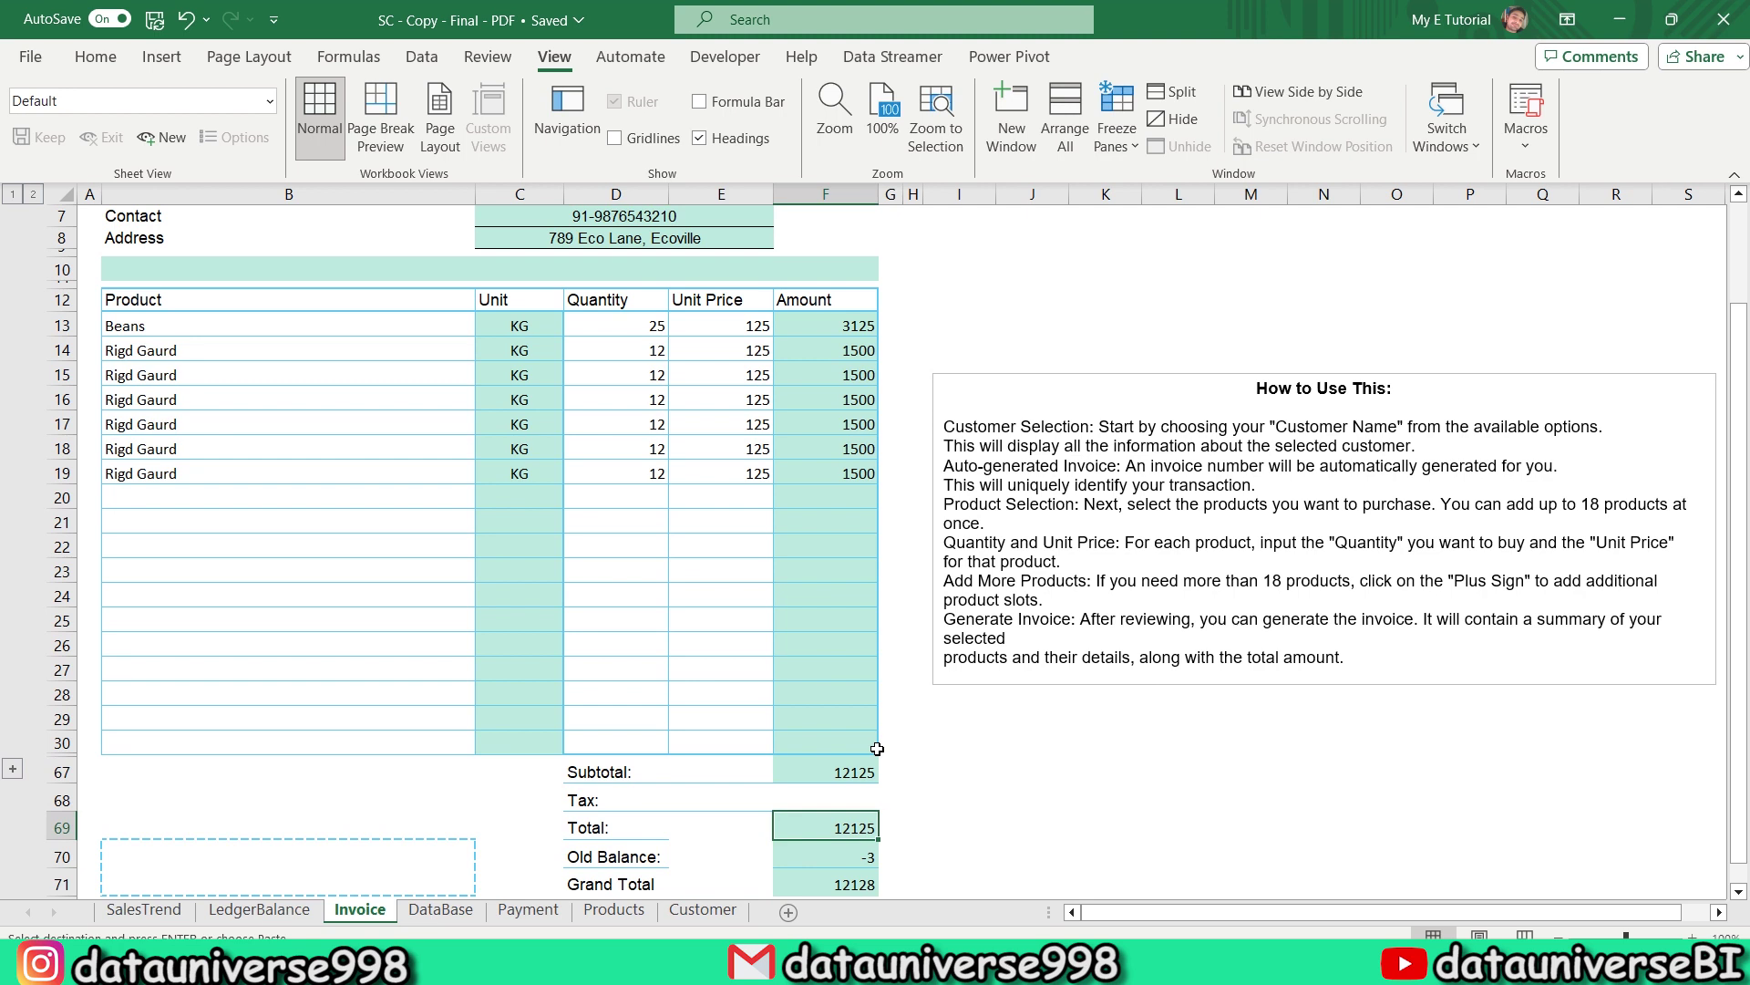
key(Up)
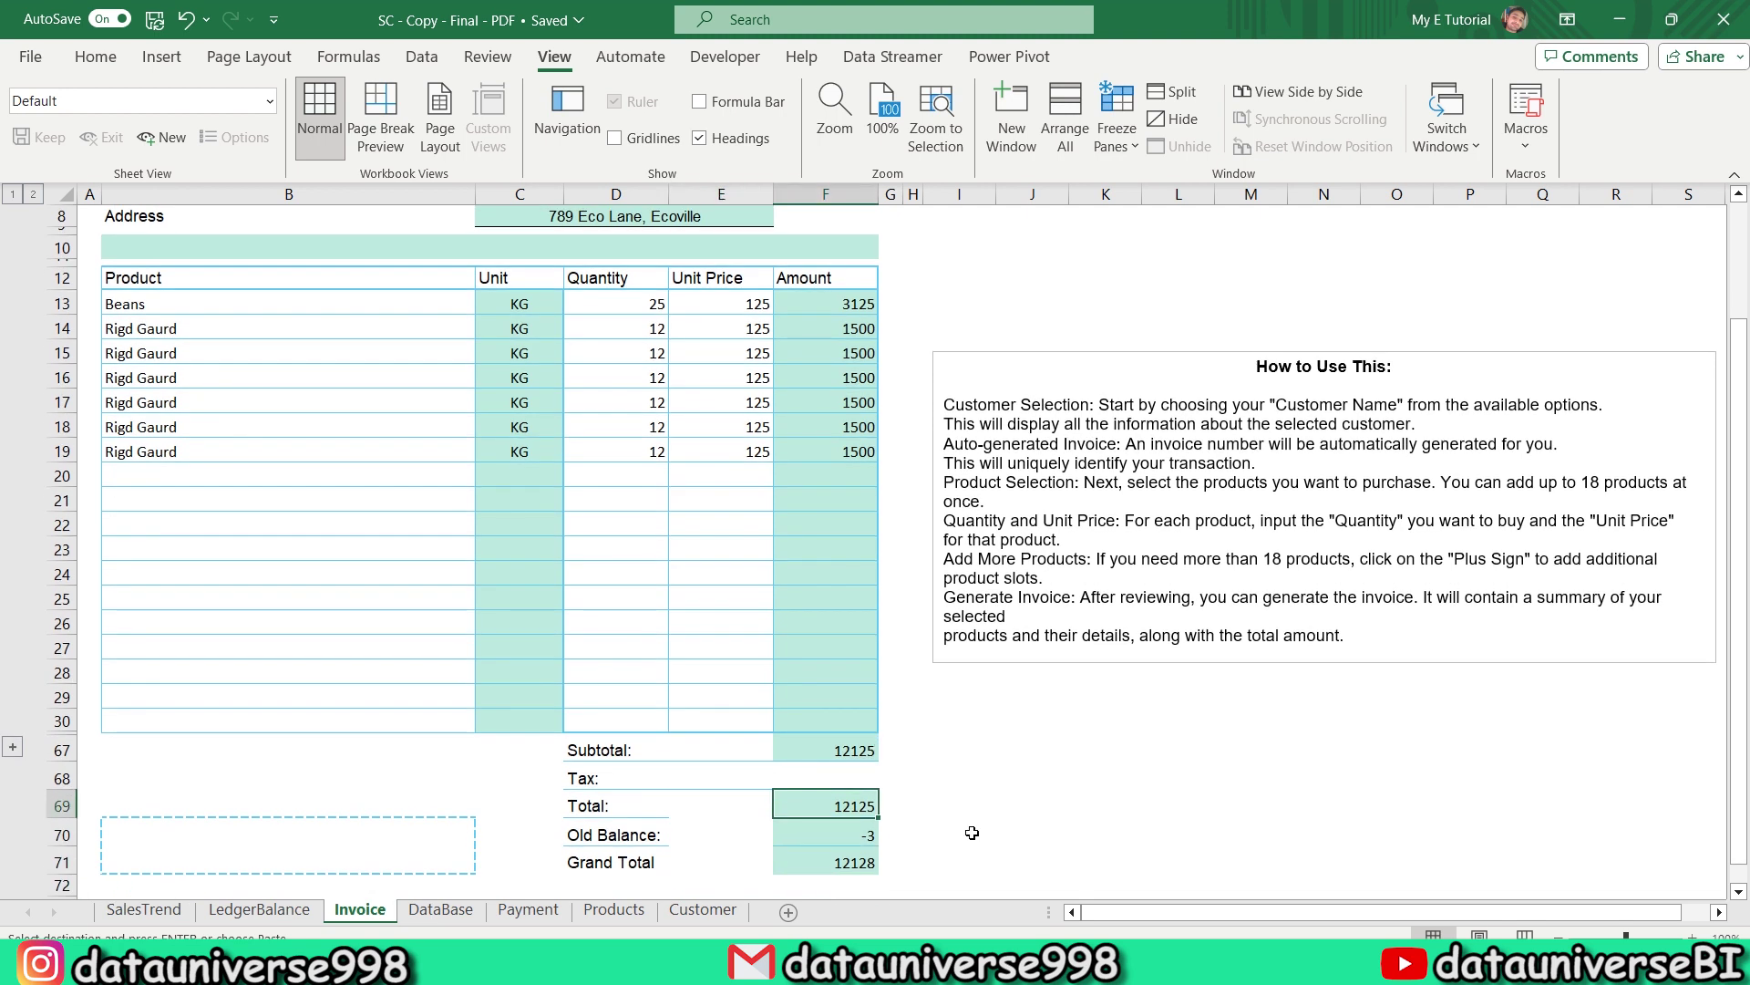
key(Down)
key(Down)
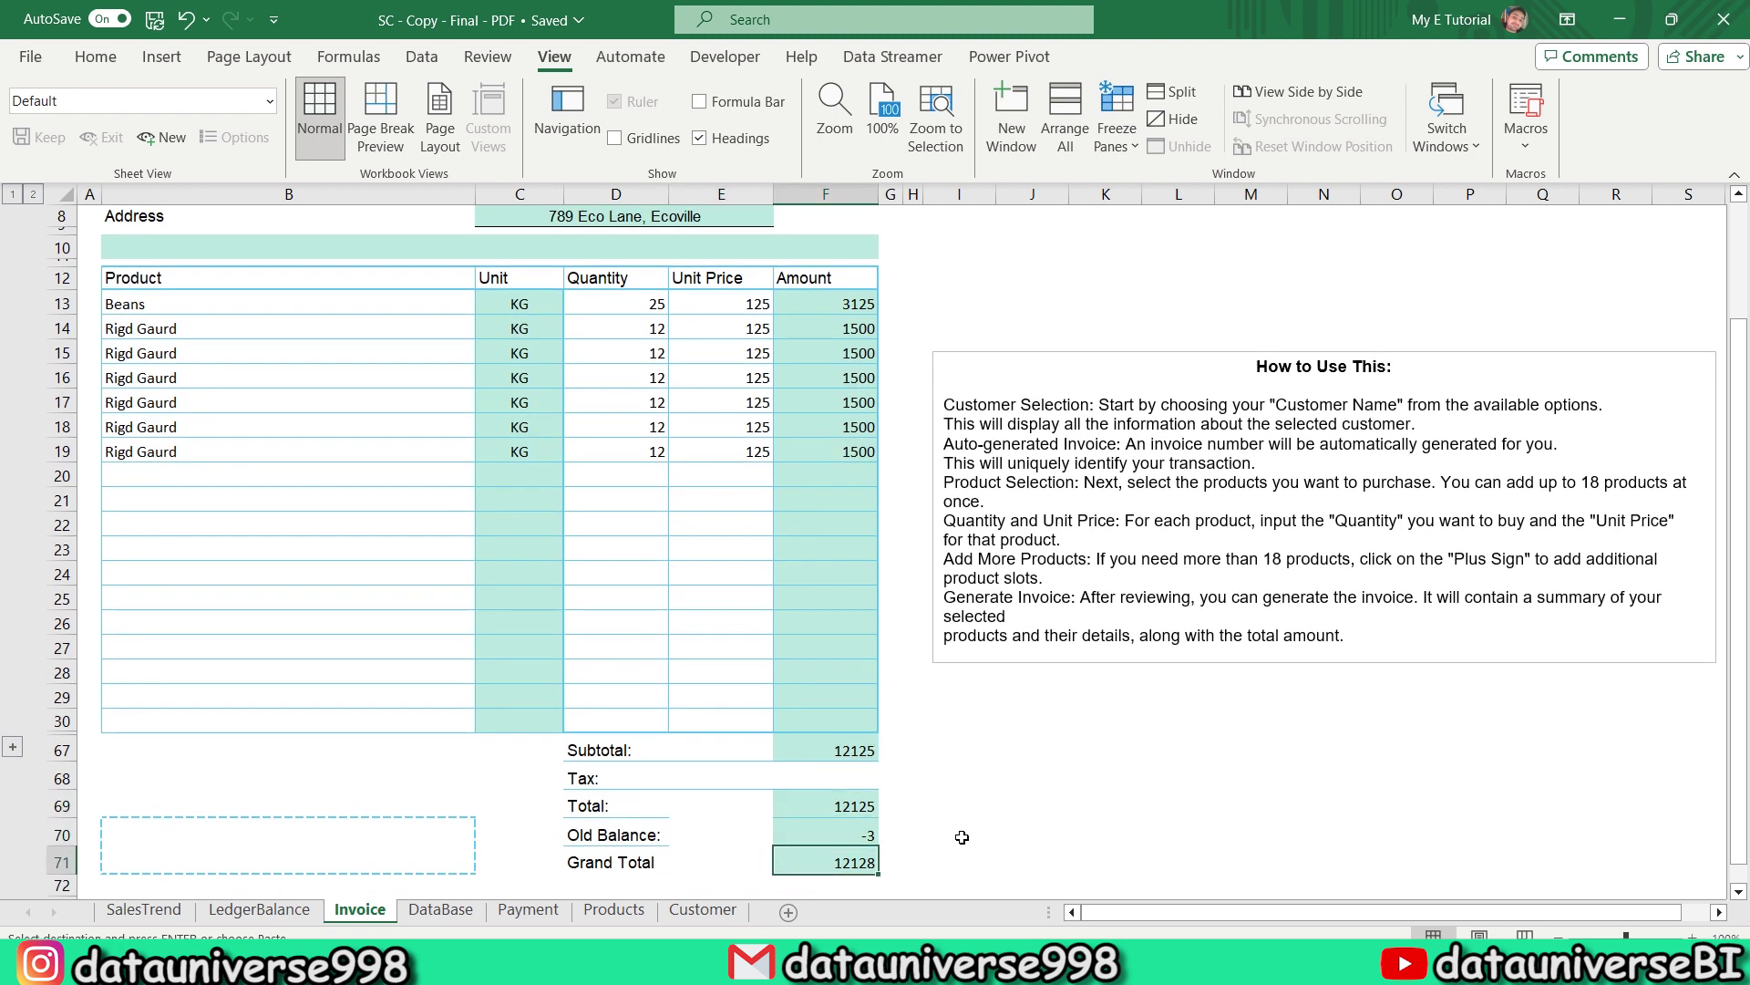
key(Up)
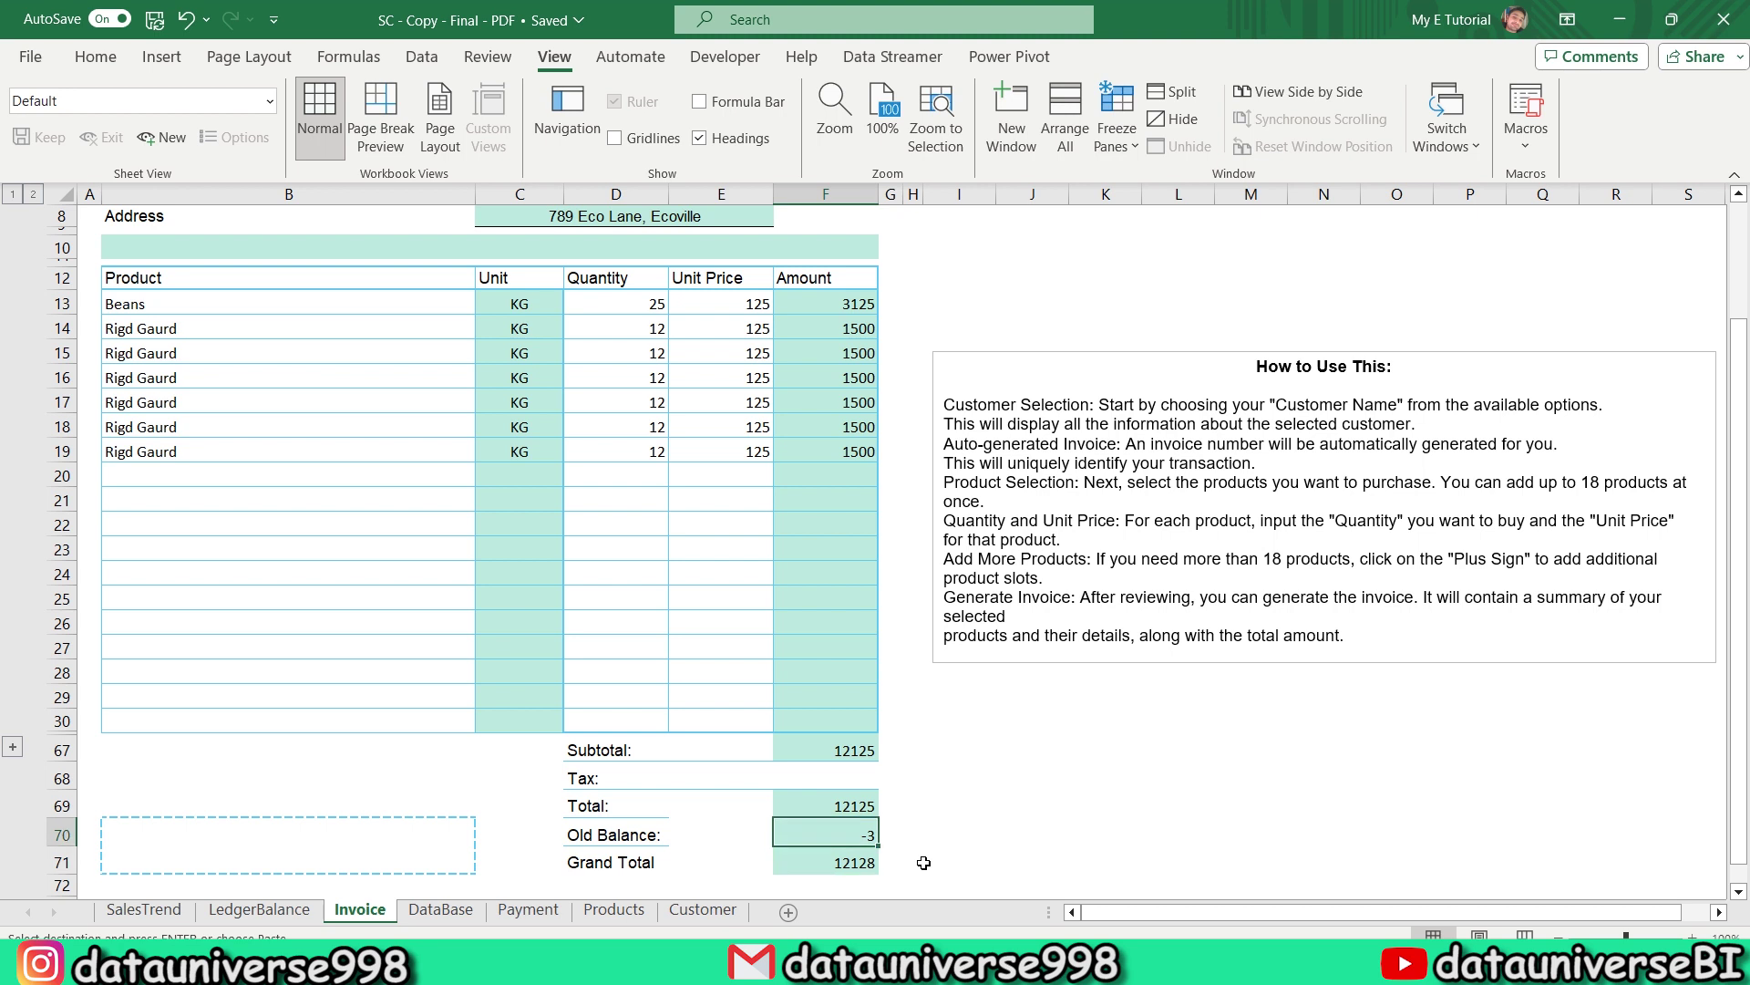
key(Up)
key(Up)
key(Up)
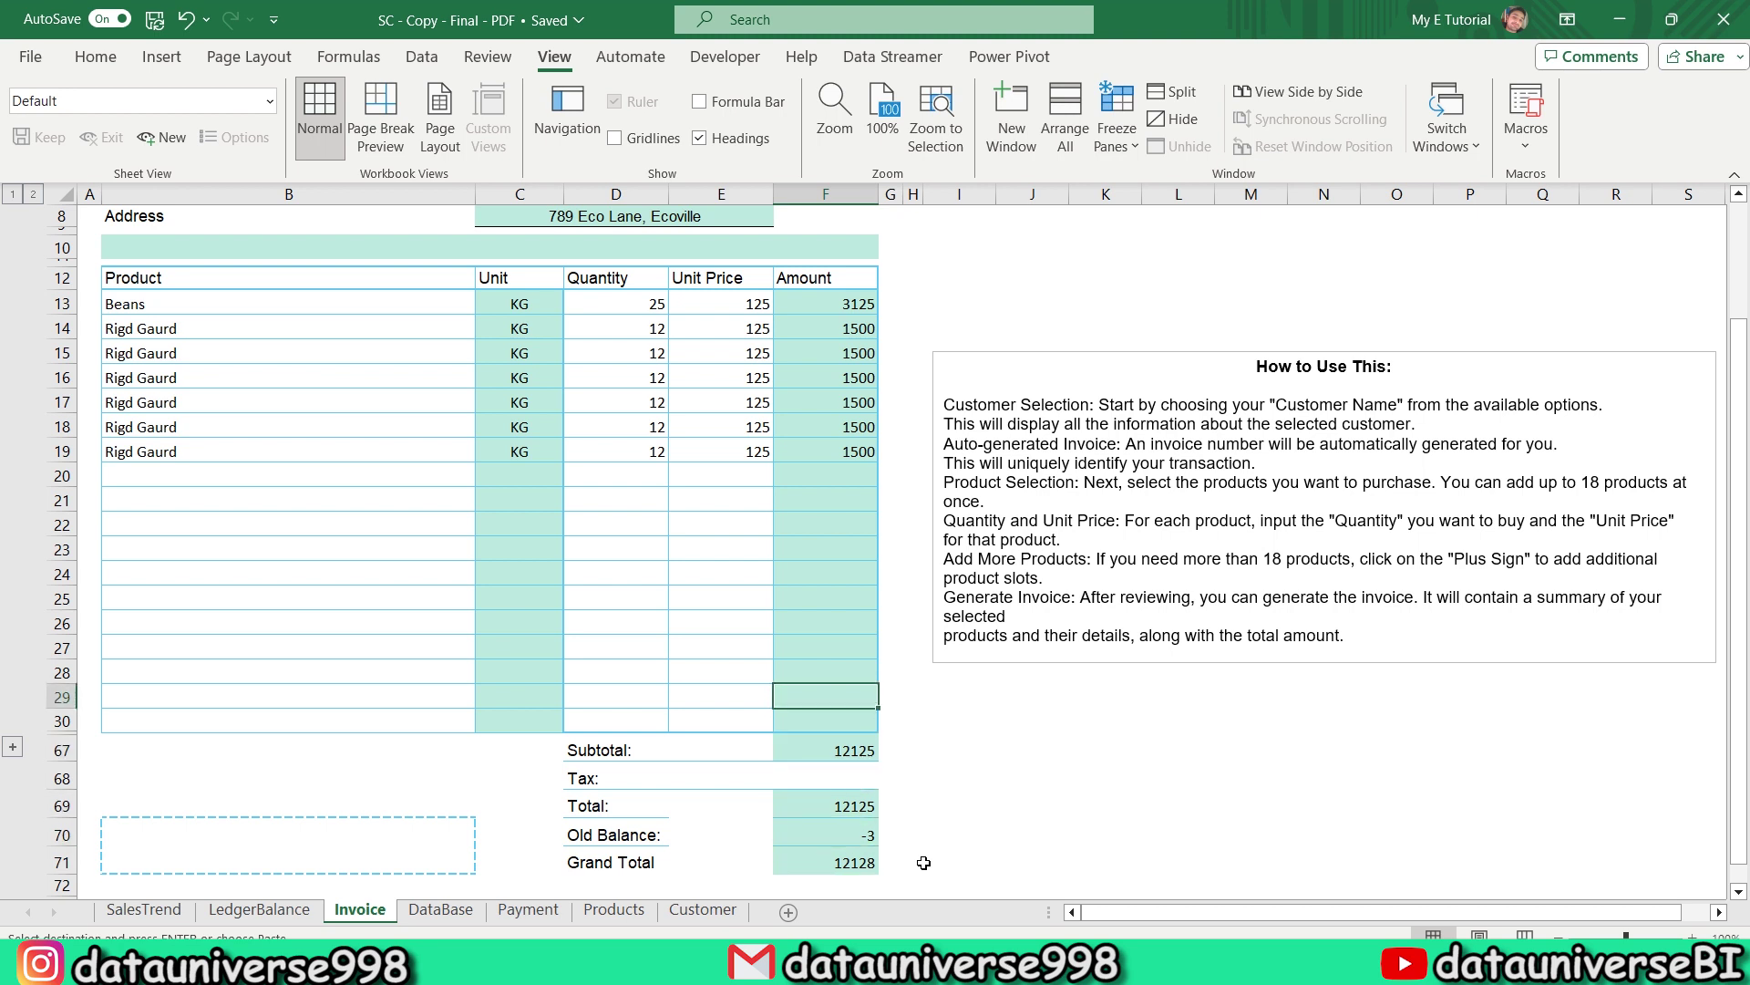
key(Up)
key(Up)
key(Up)
key(Up)
key(Up)
key(Up)
key(Down)
key(Escape)
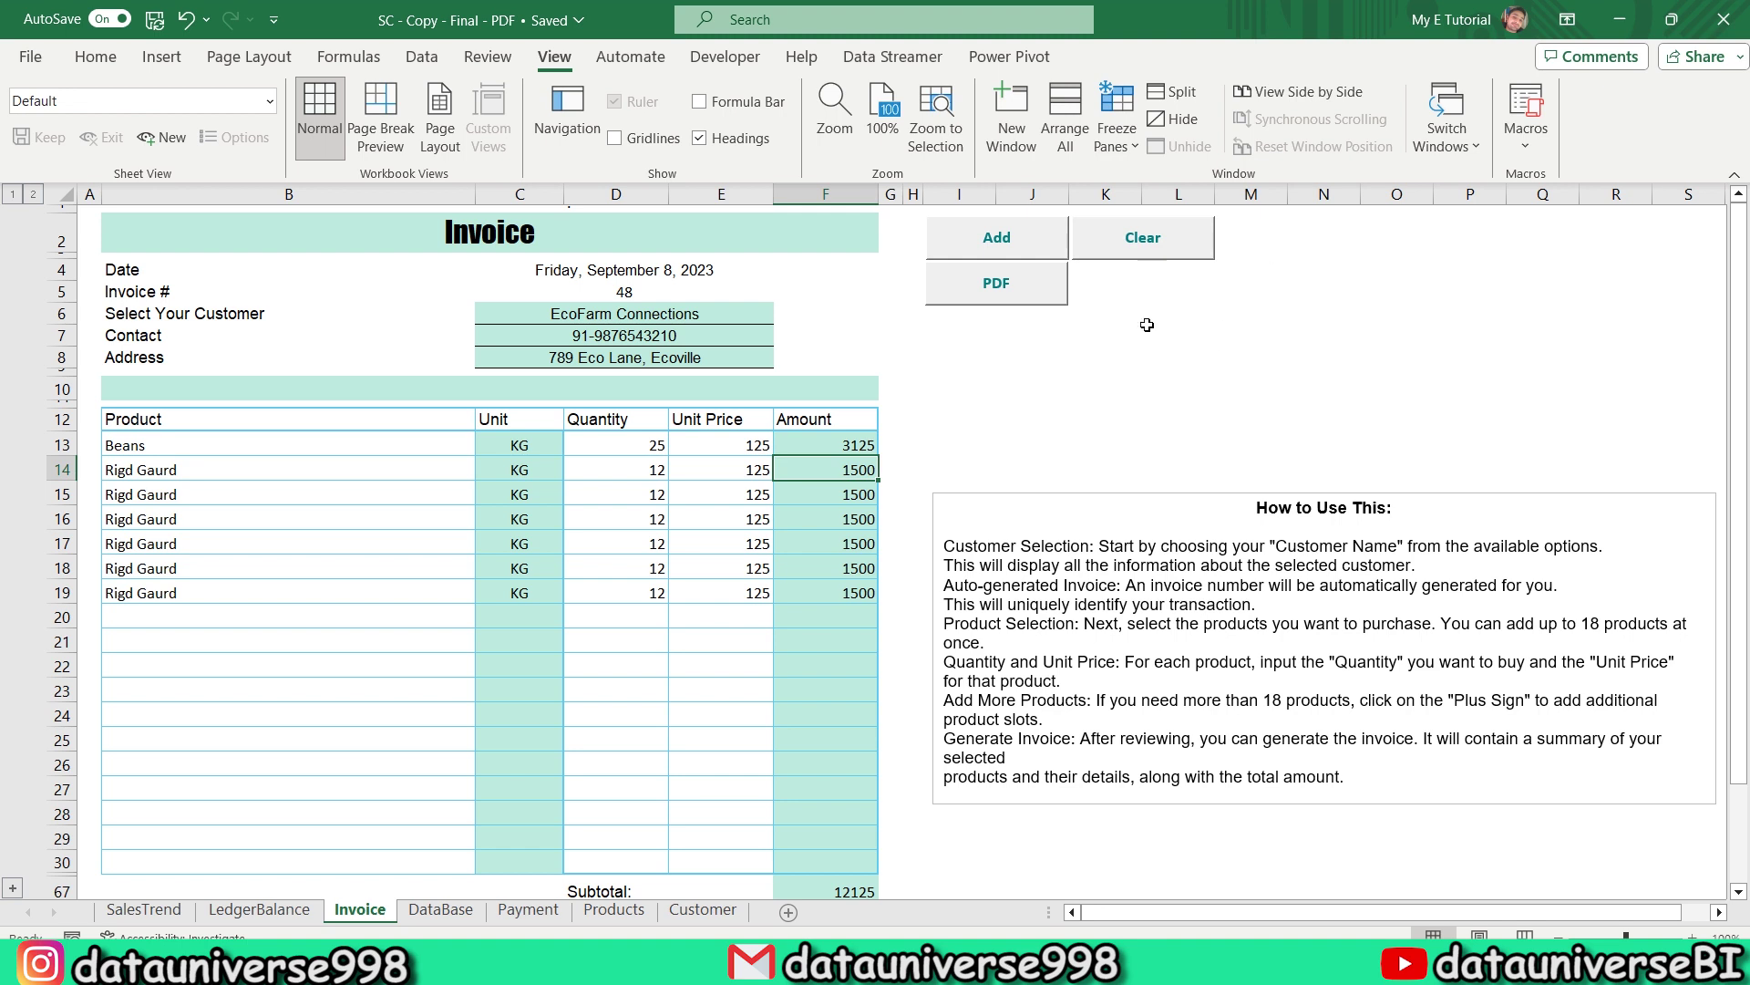
Export invoice 48 to 48.pdf and maximize the Brave viewer
click(1003, 285)
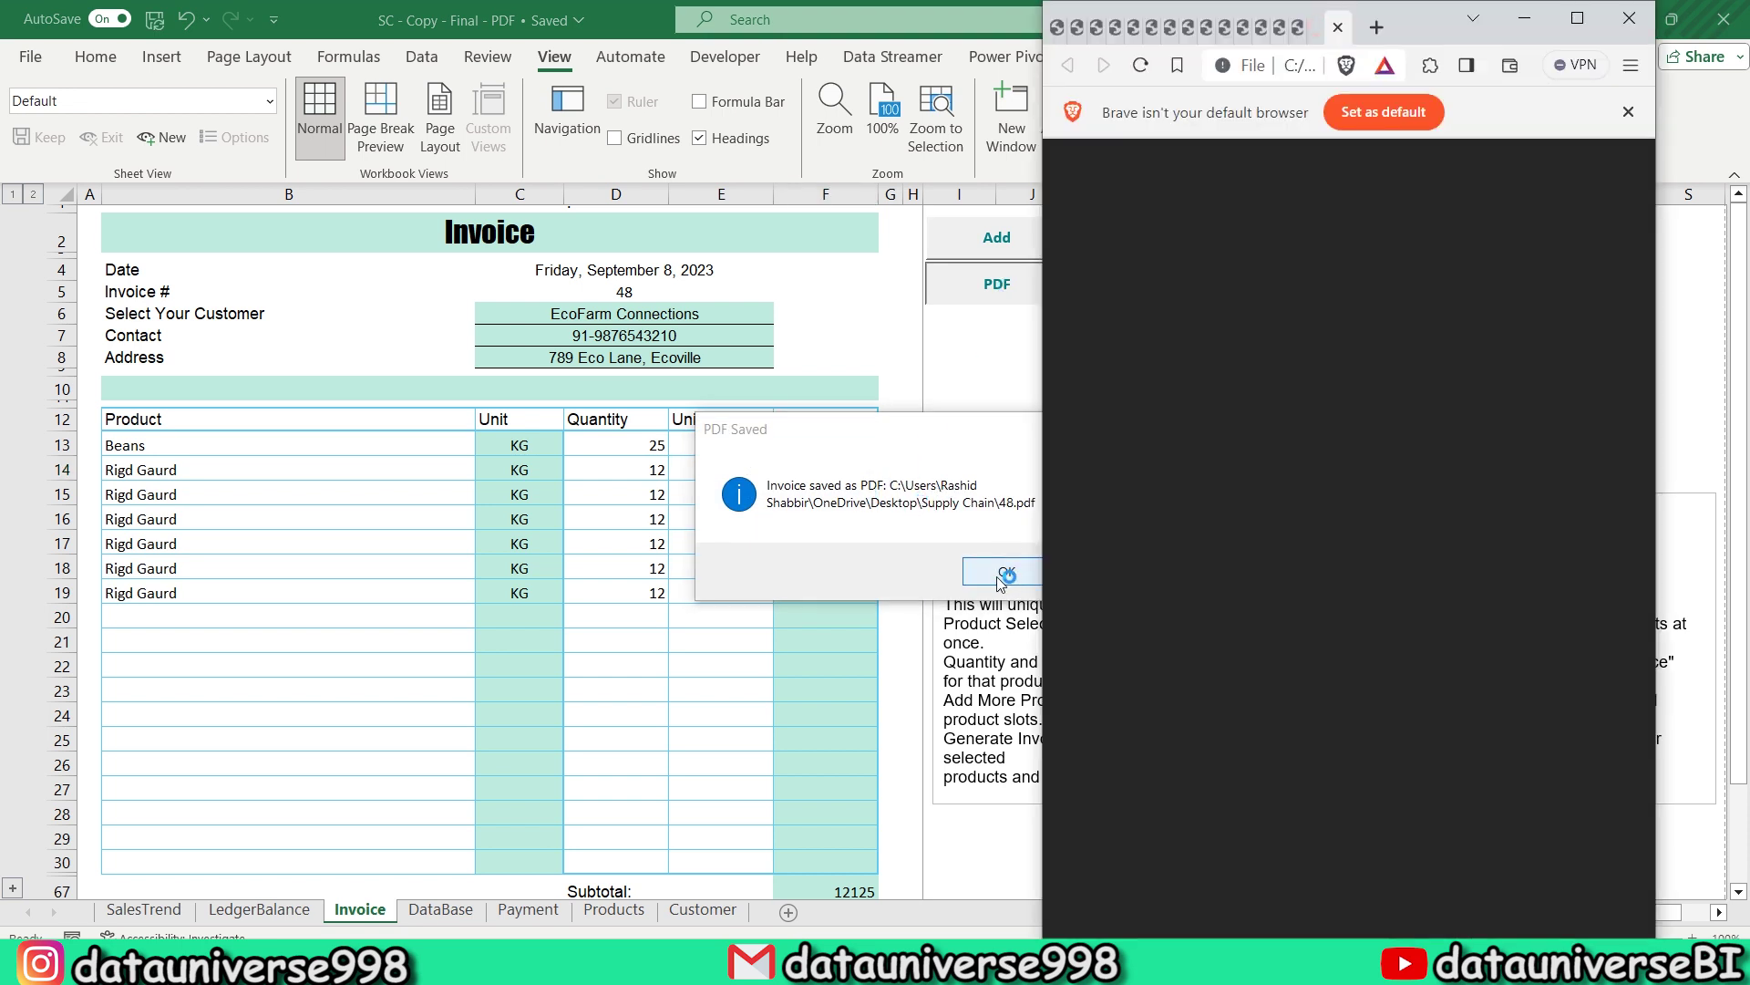
click(997, 576)
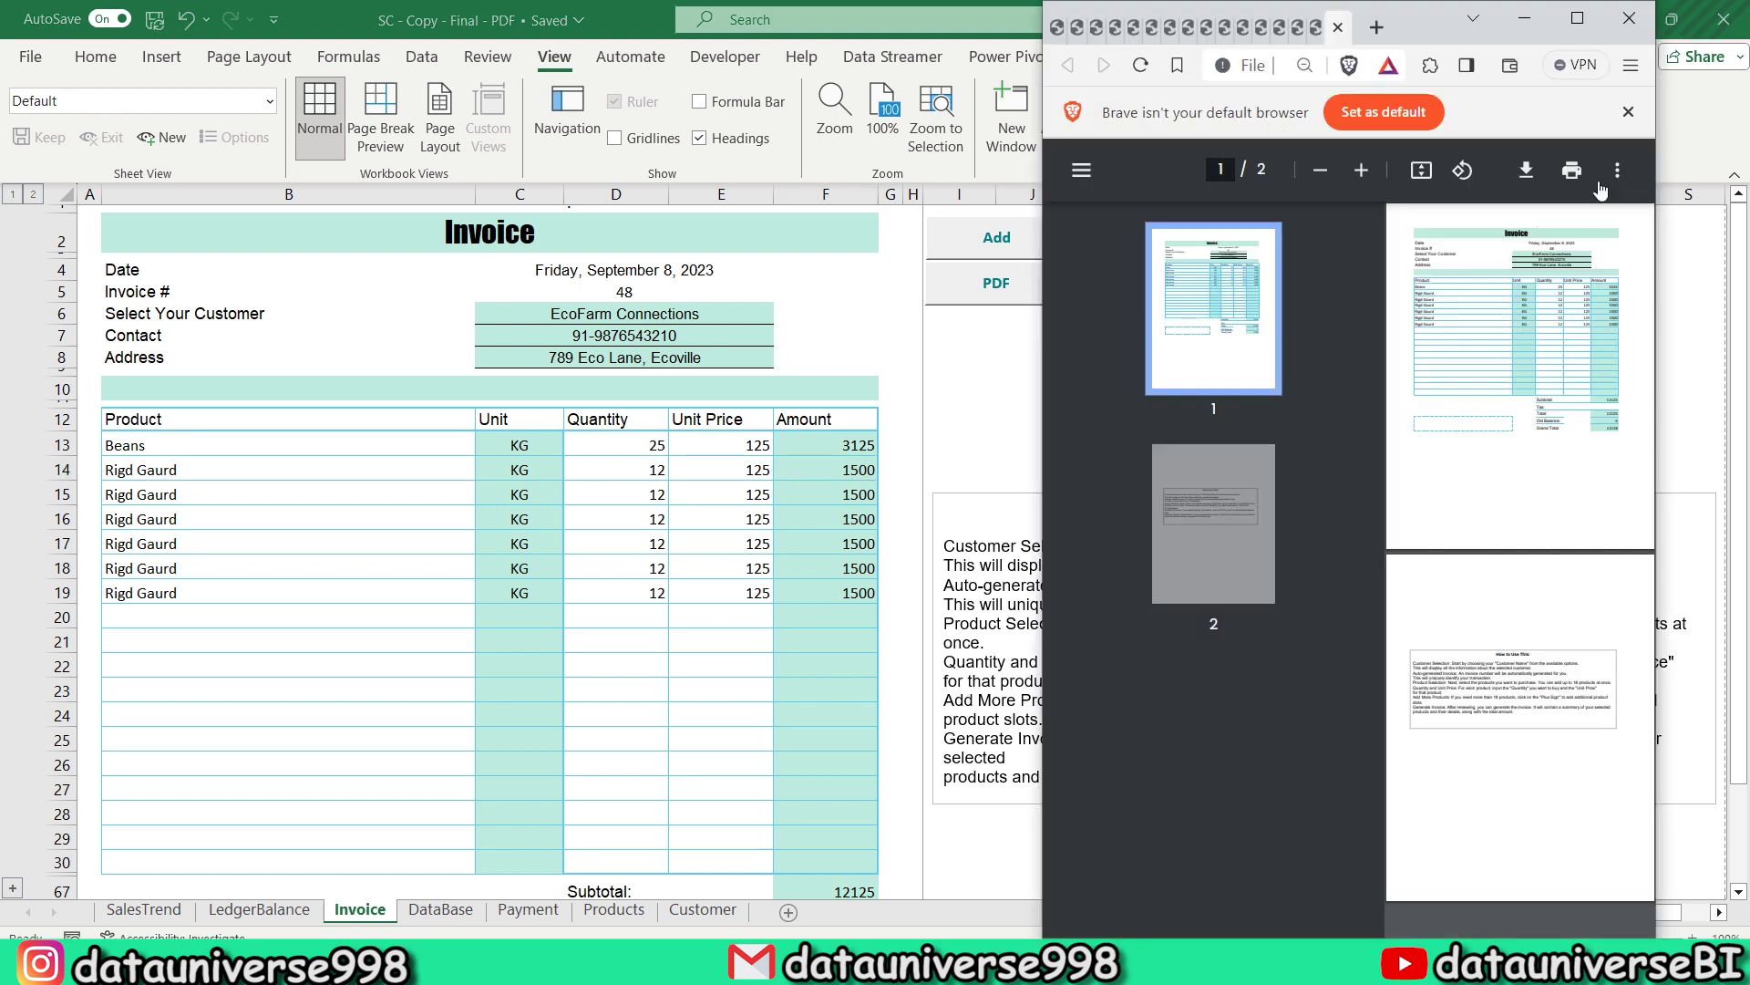
click(1594, 26)
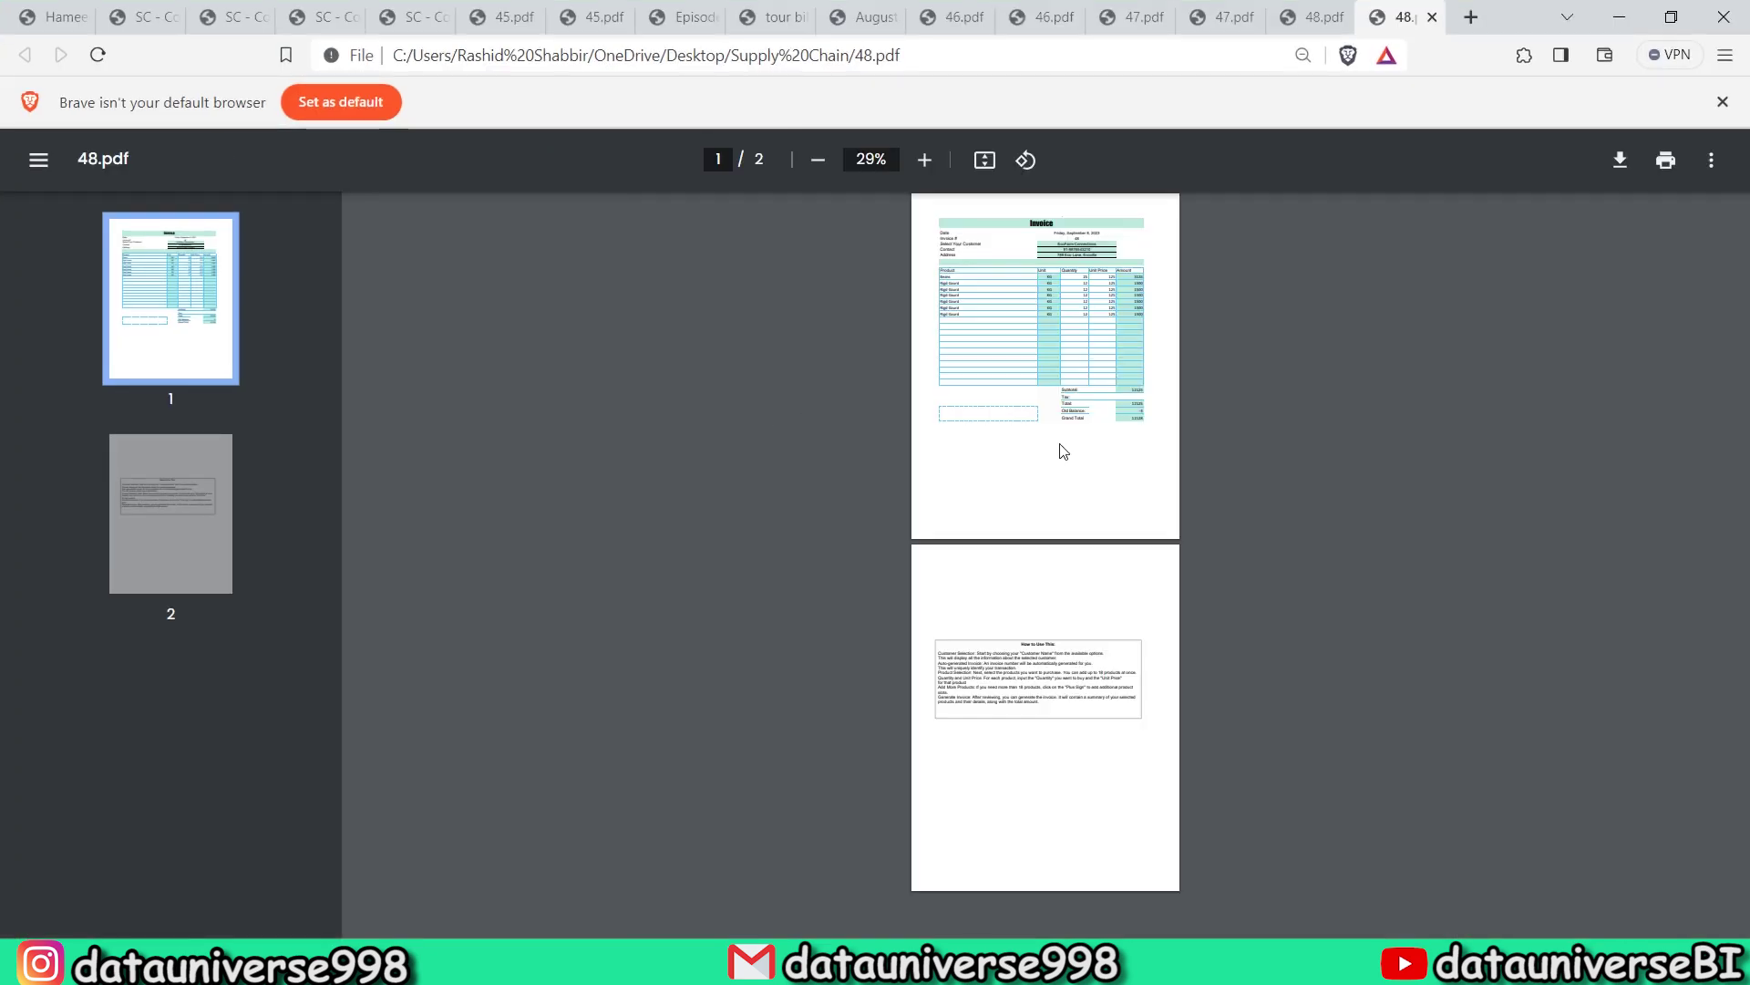
Review the PDF at 100% zoom, then minimize Brave to get back to Excel
click(924, 160)
click(924, 160)
click(925, 160)
click(925, 159)
click(925, 160)
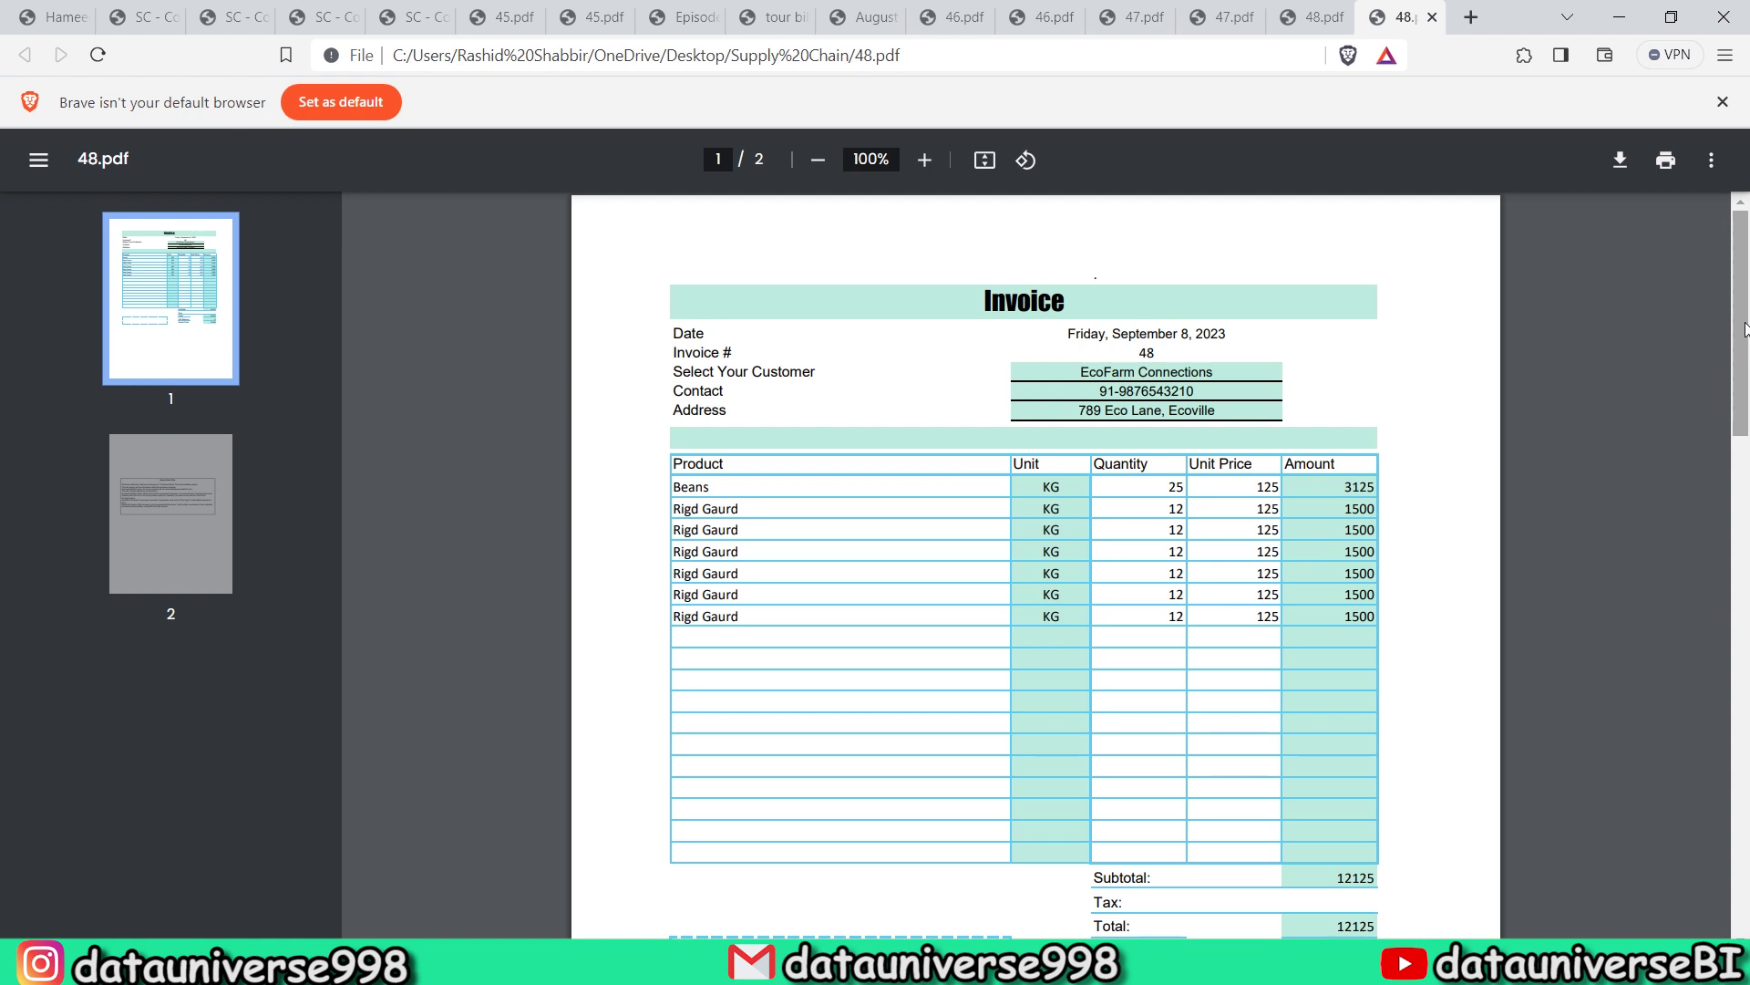
drag(1745, 334, 1746, 401)
scroll(1746, 401, up, 3)
scroll(1404, 411, down, 1)
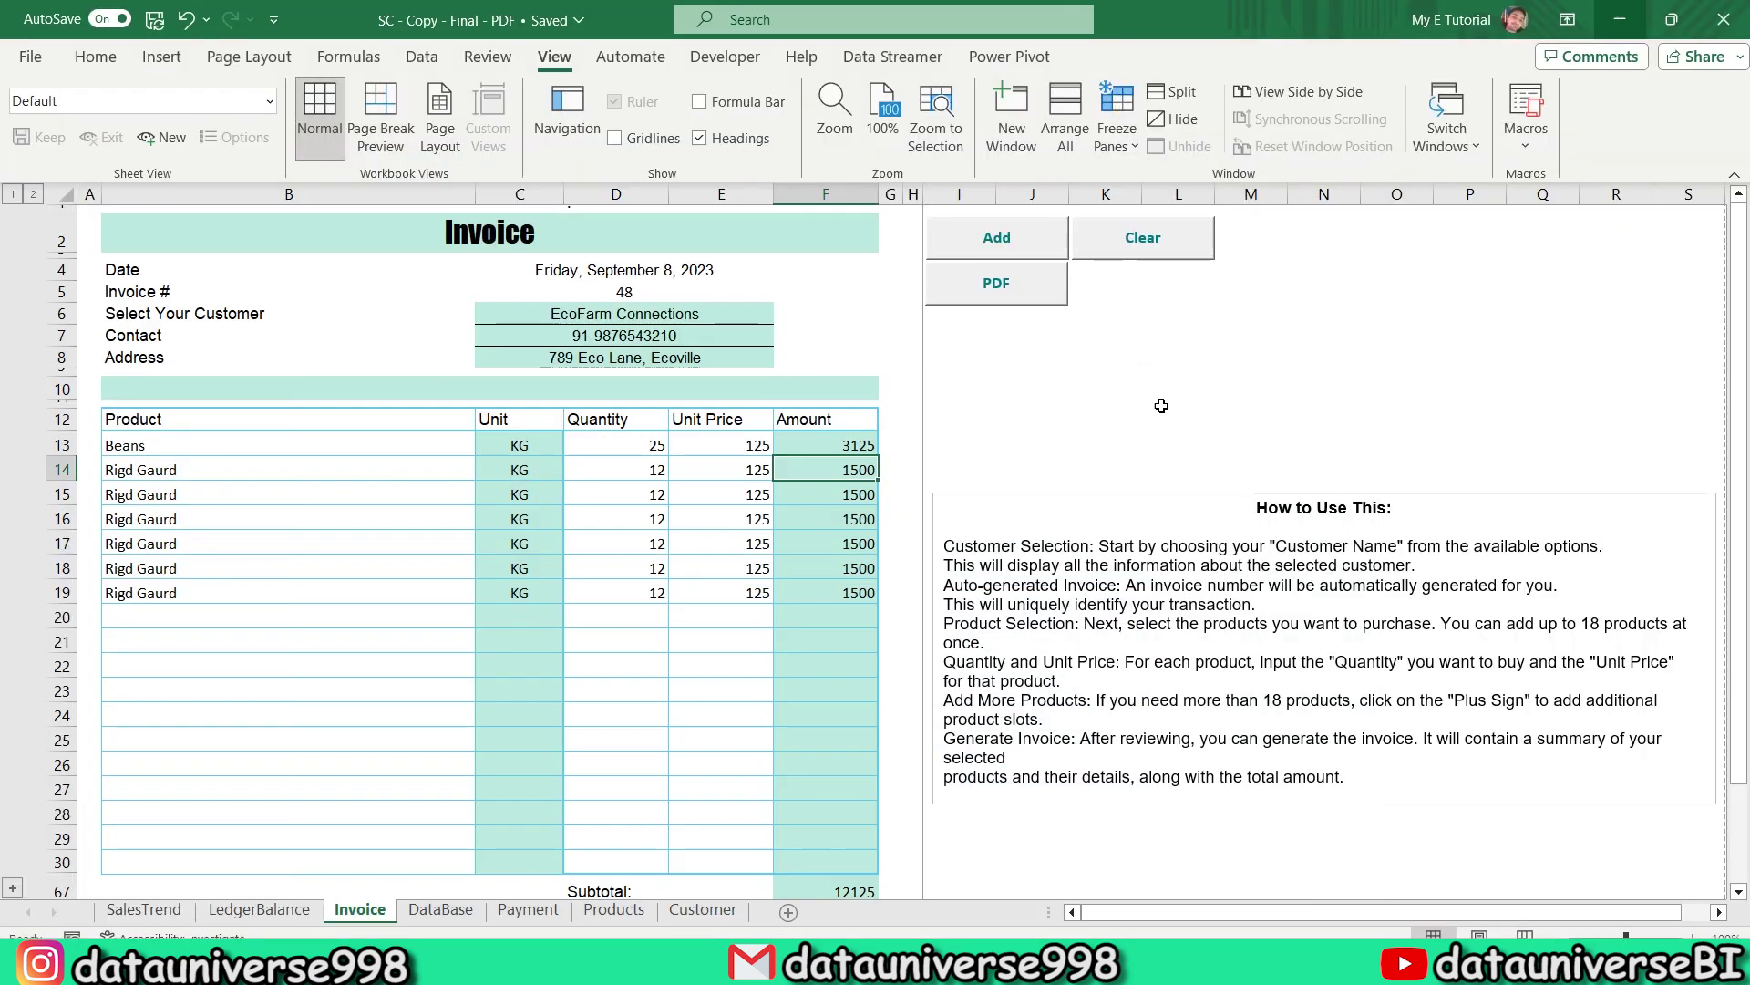
click(1619, 16)
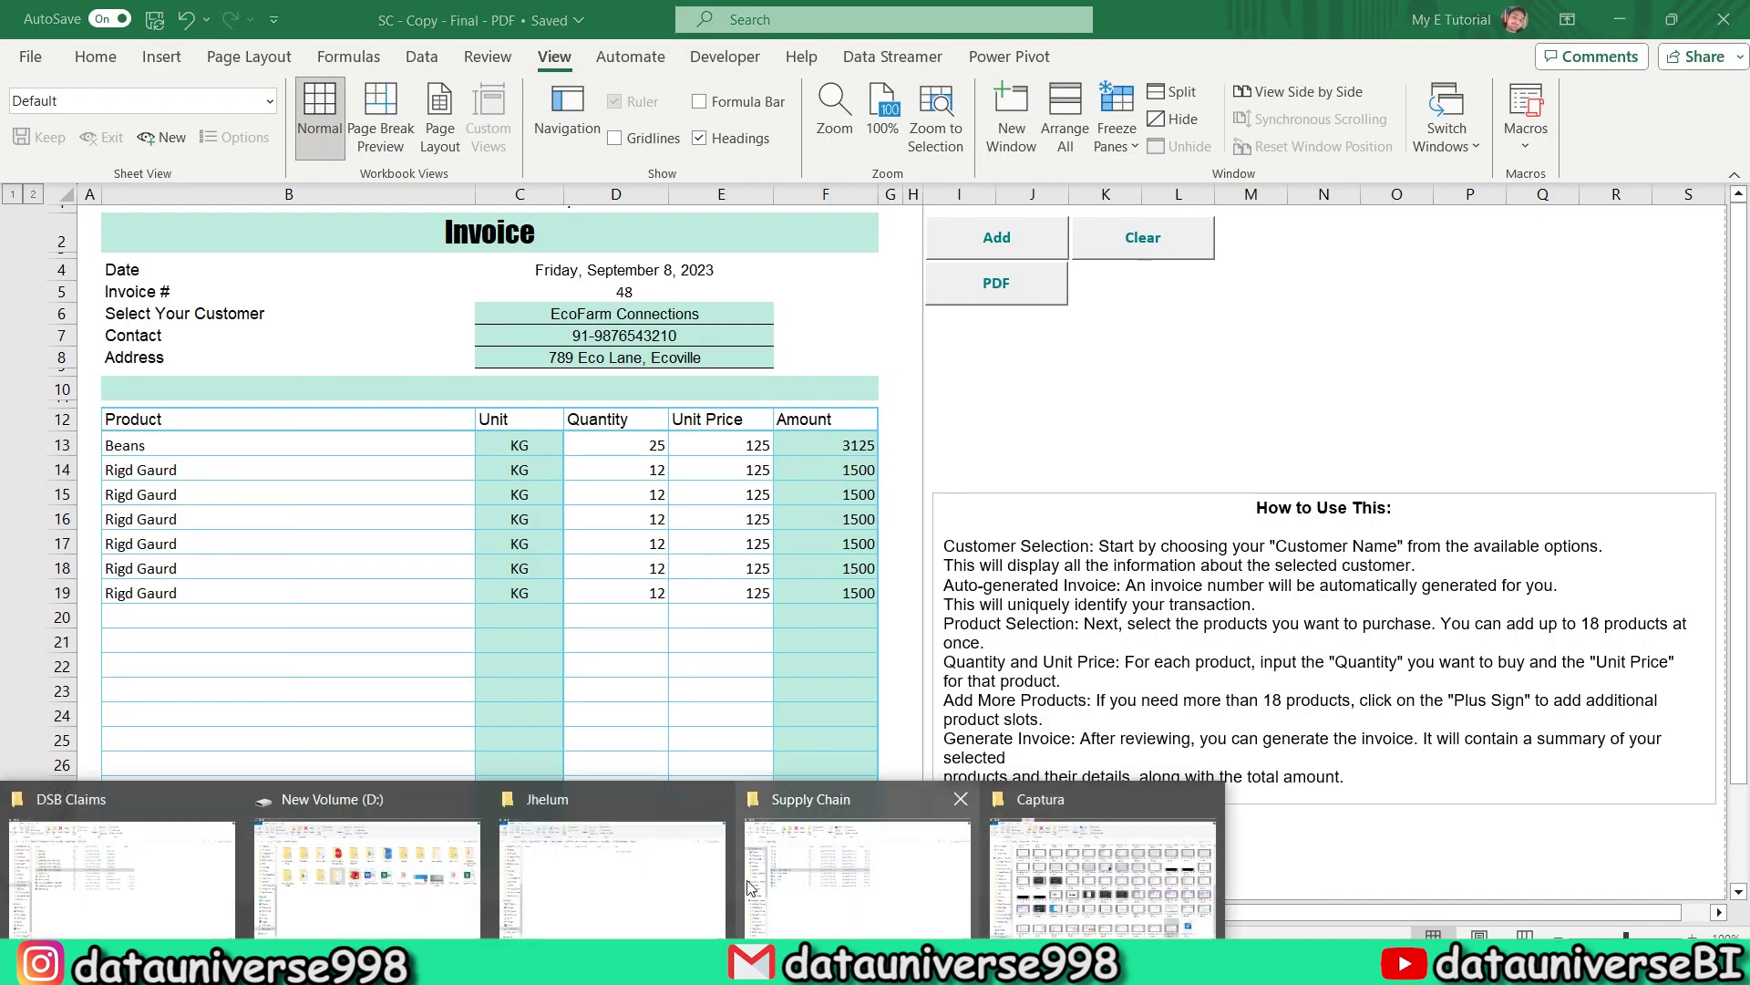
Find and open 48.pdf in the Supply Chain folder, then switch back to Excel
click(807, 875)
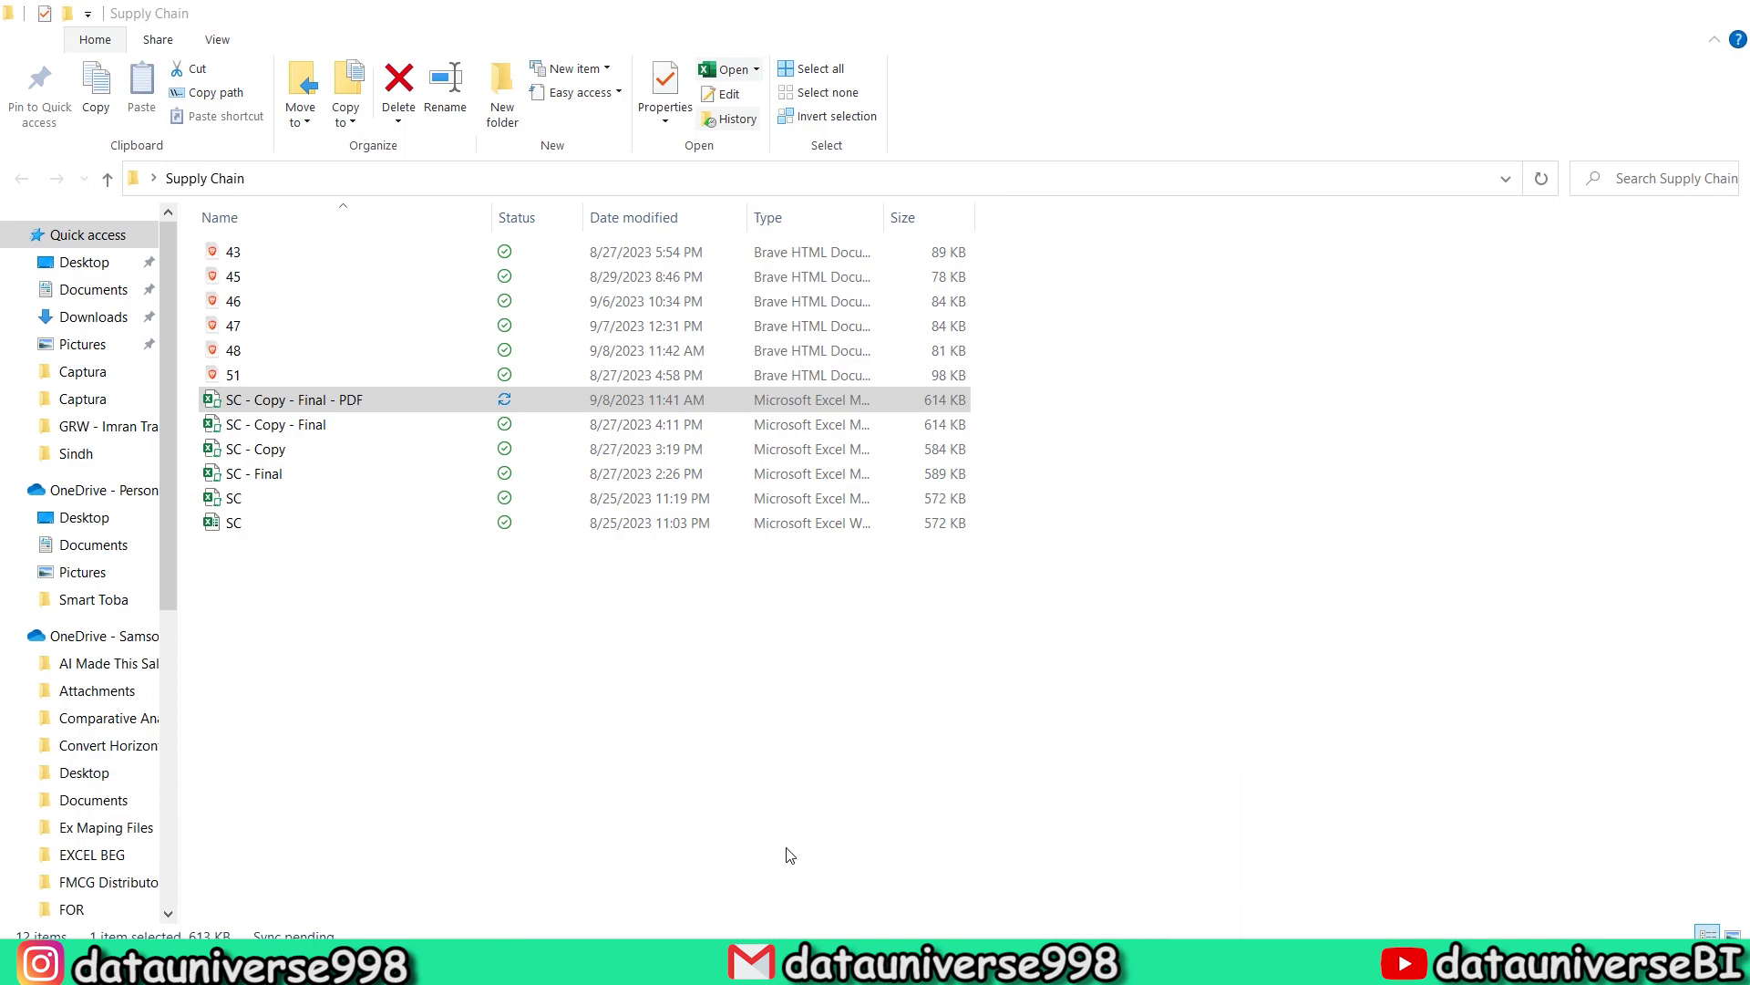
click(242, 355)
double_click(249, 362)
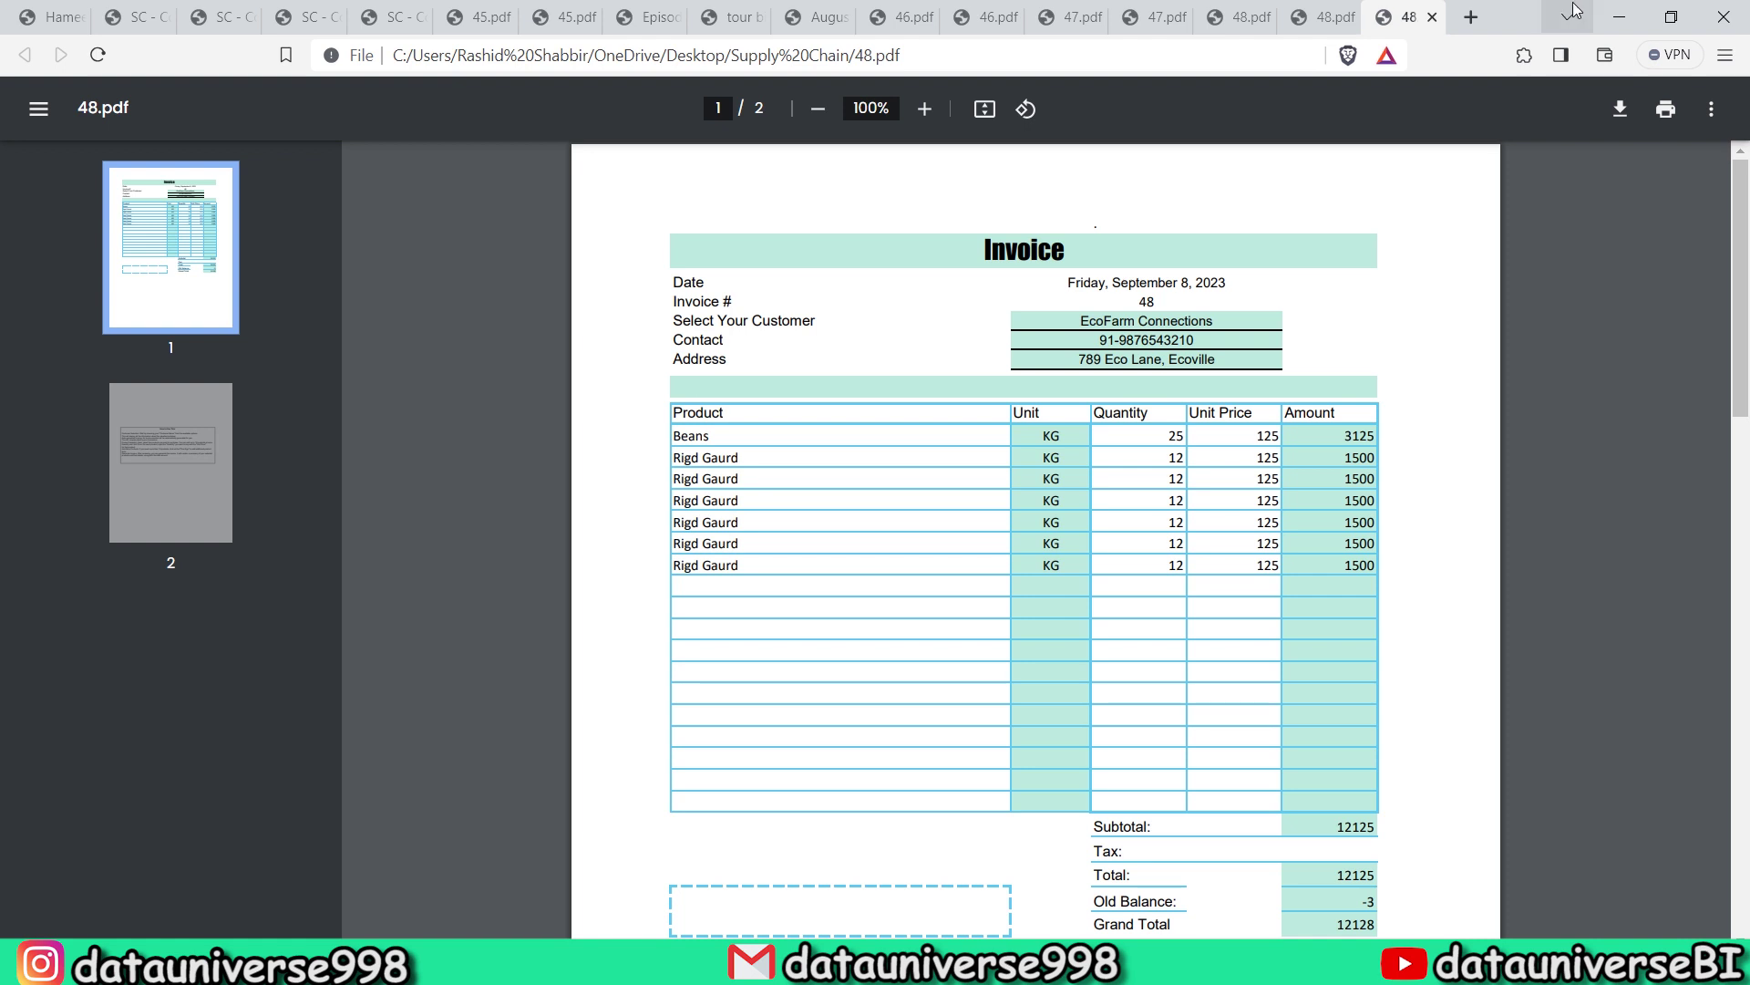
click(1619, 16)
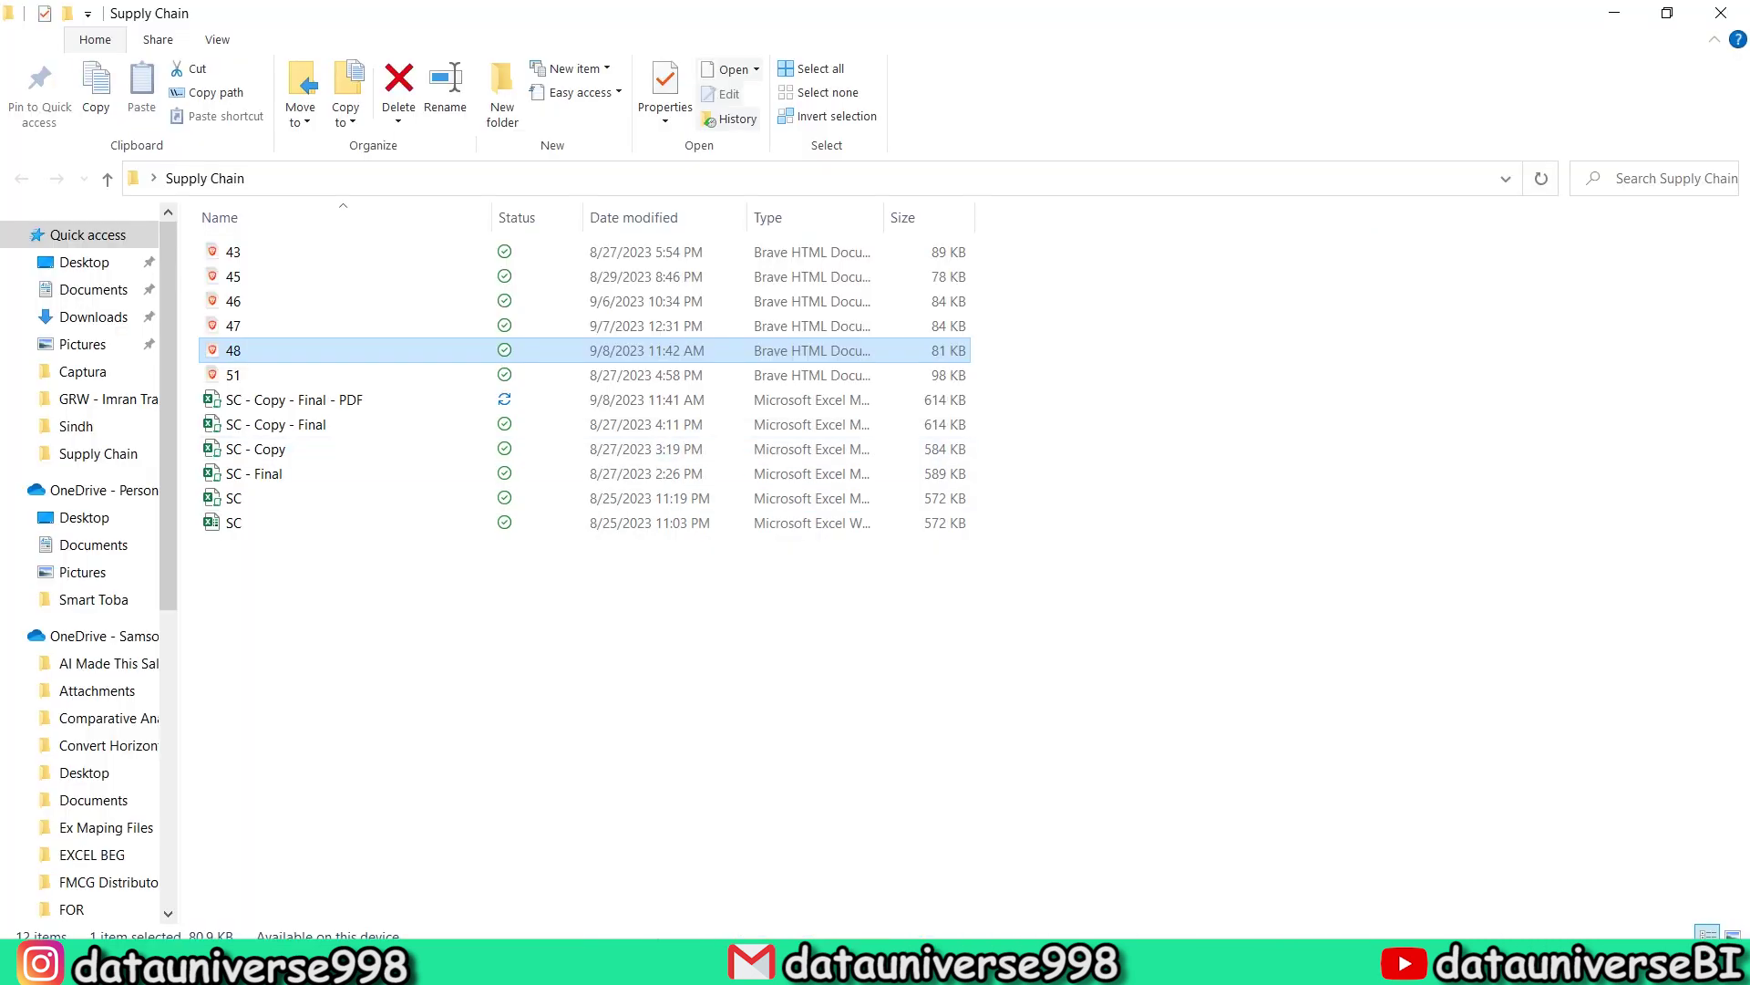
key(alt+Tab)
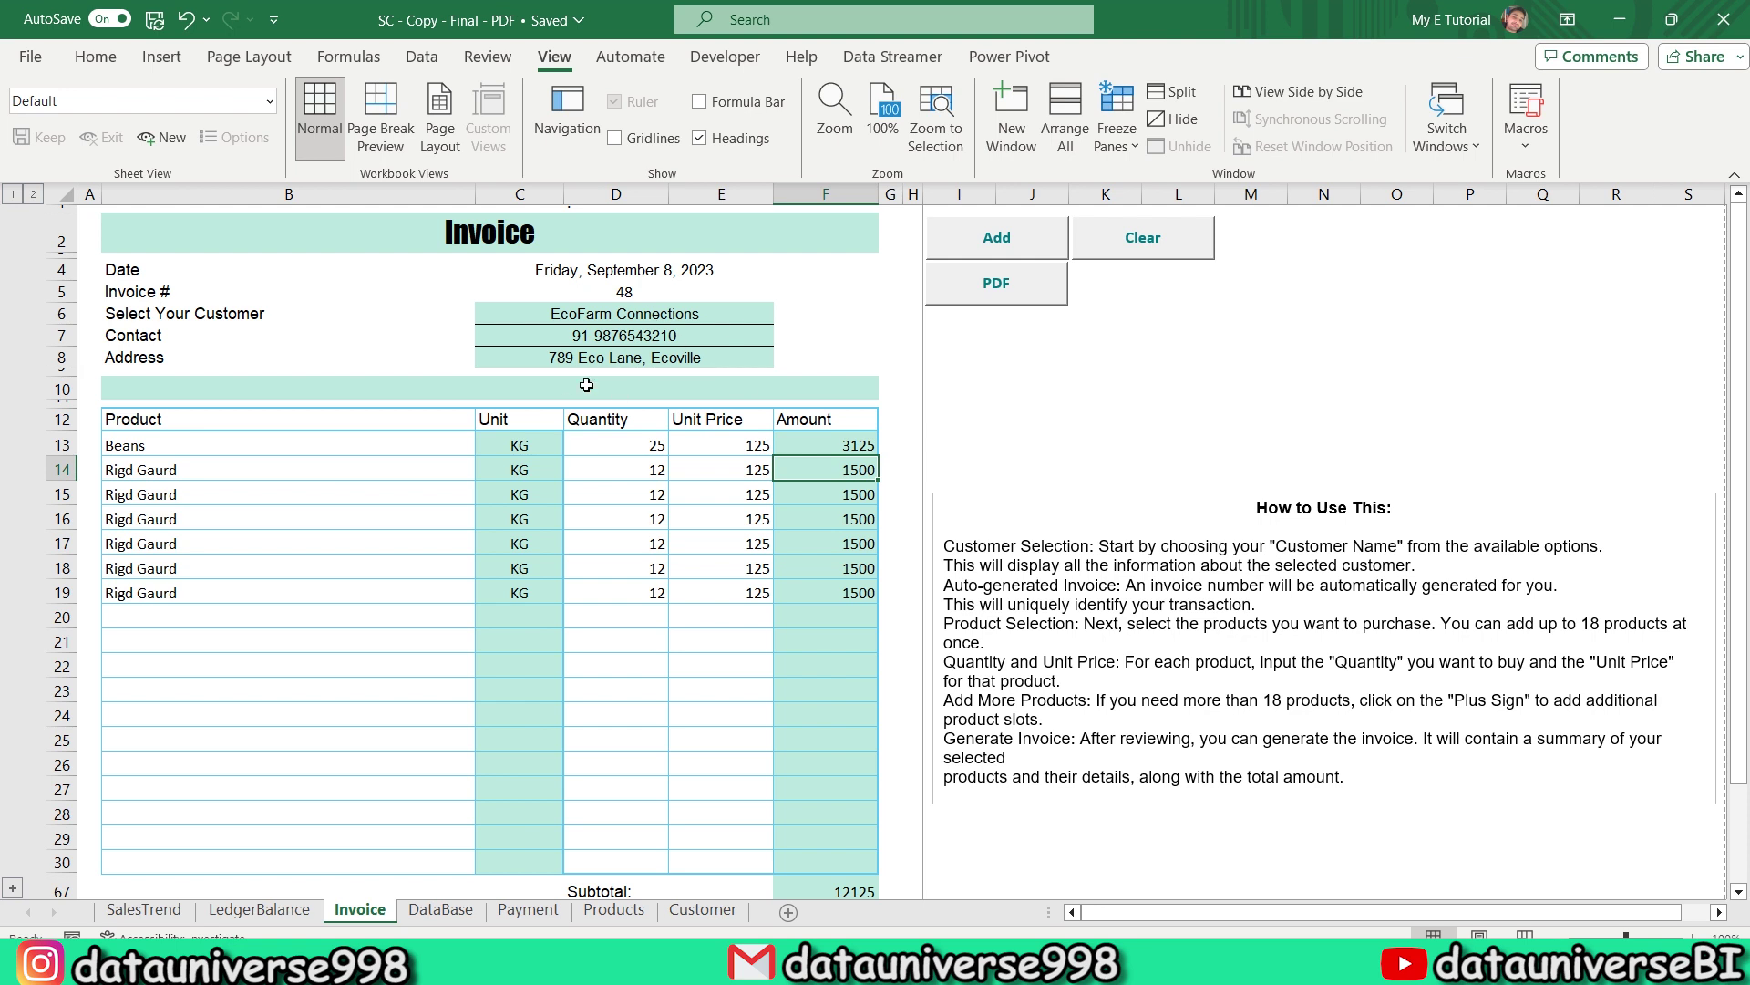
Add invoice 48's product rows B13:B19 to the database and acknowledge the message
click(441, 910)
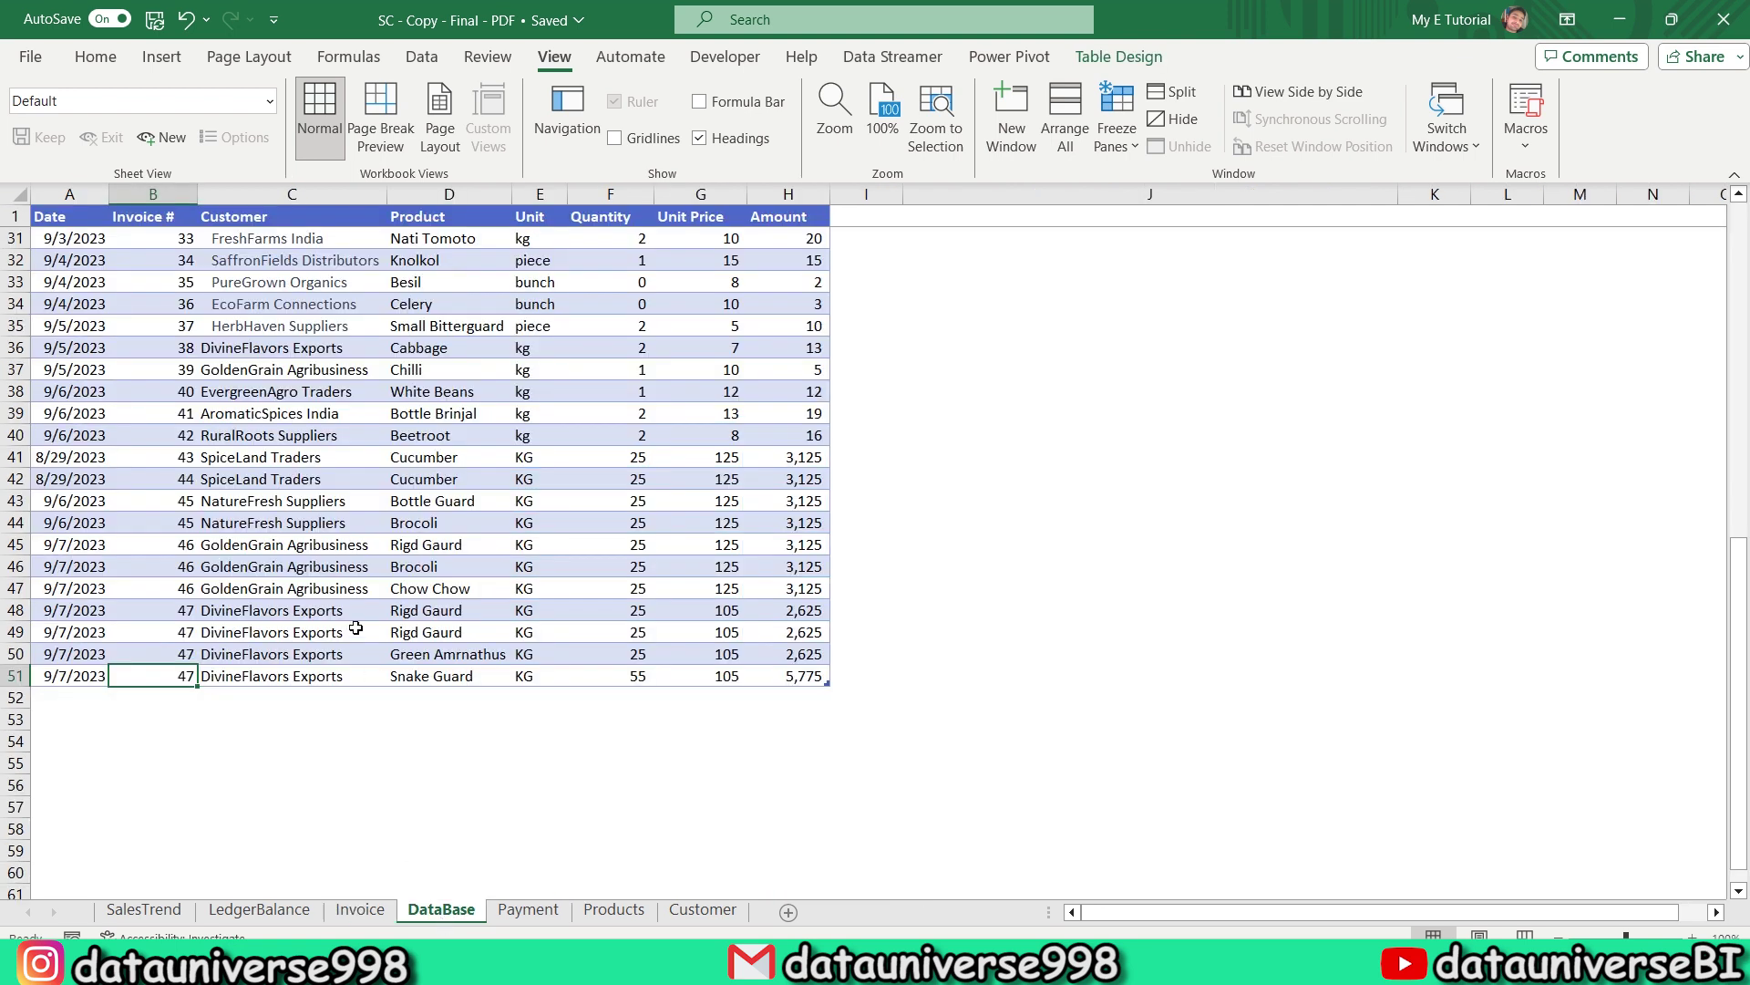
click(359, 909)
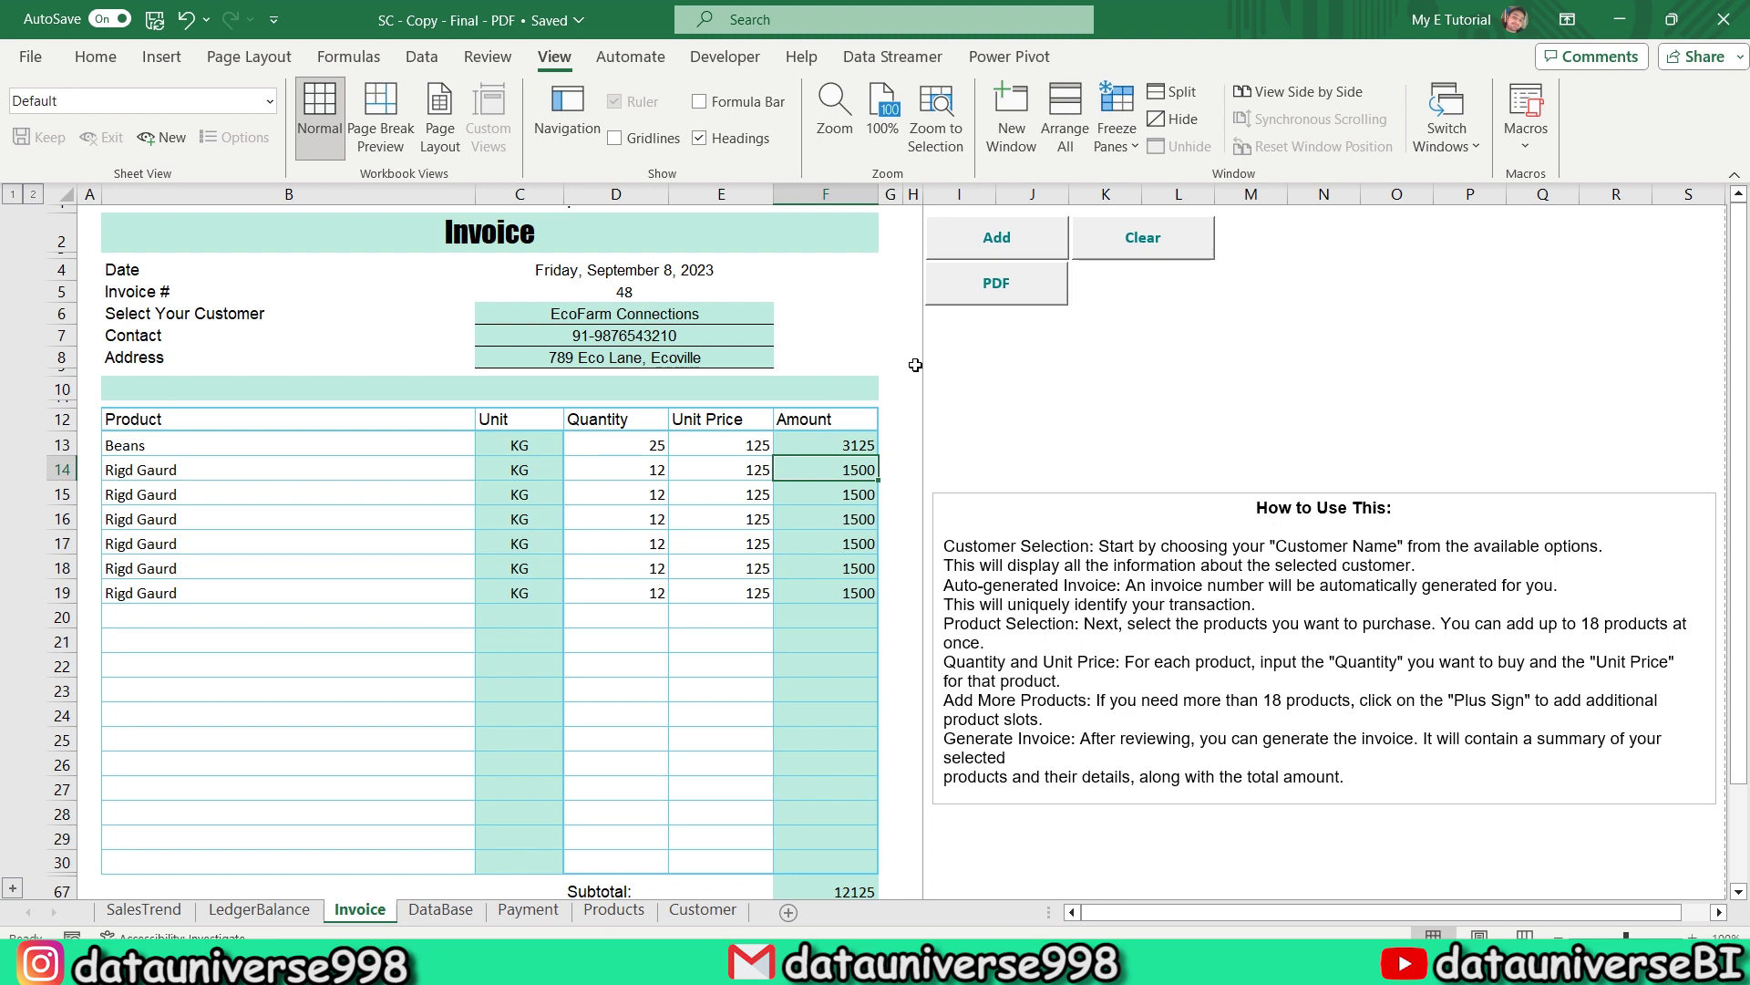
click(348, 447)
key(ctrl+shift+Down)
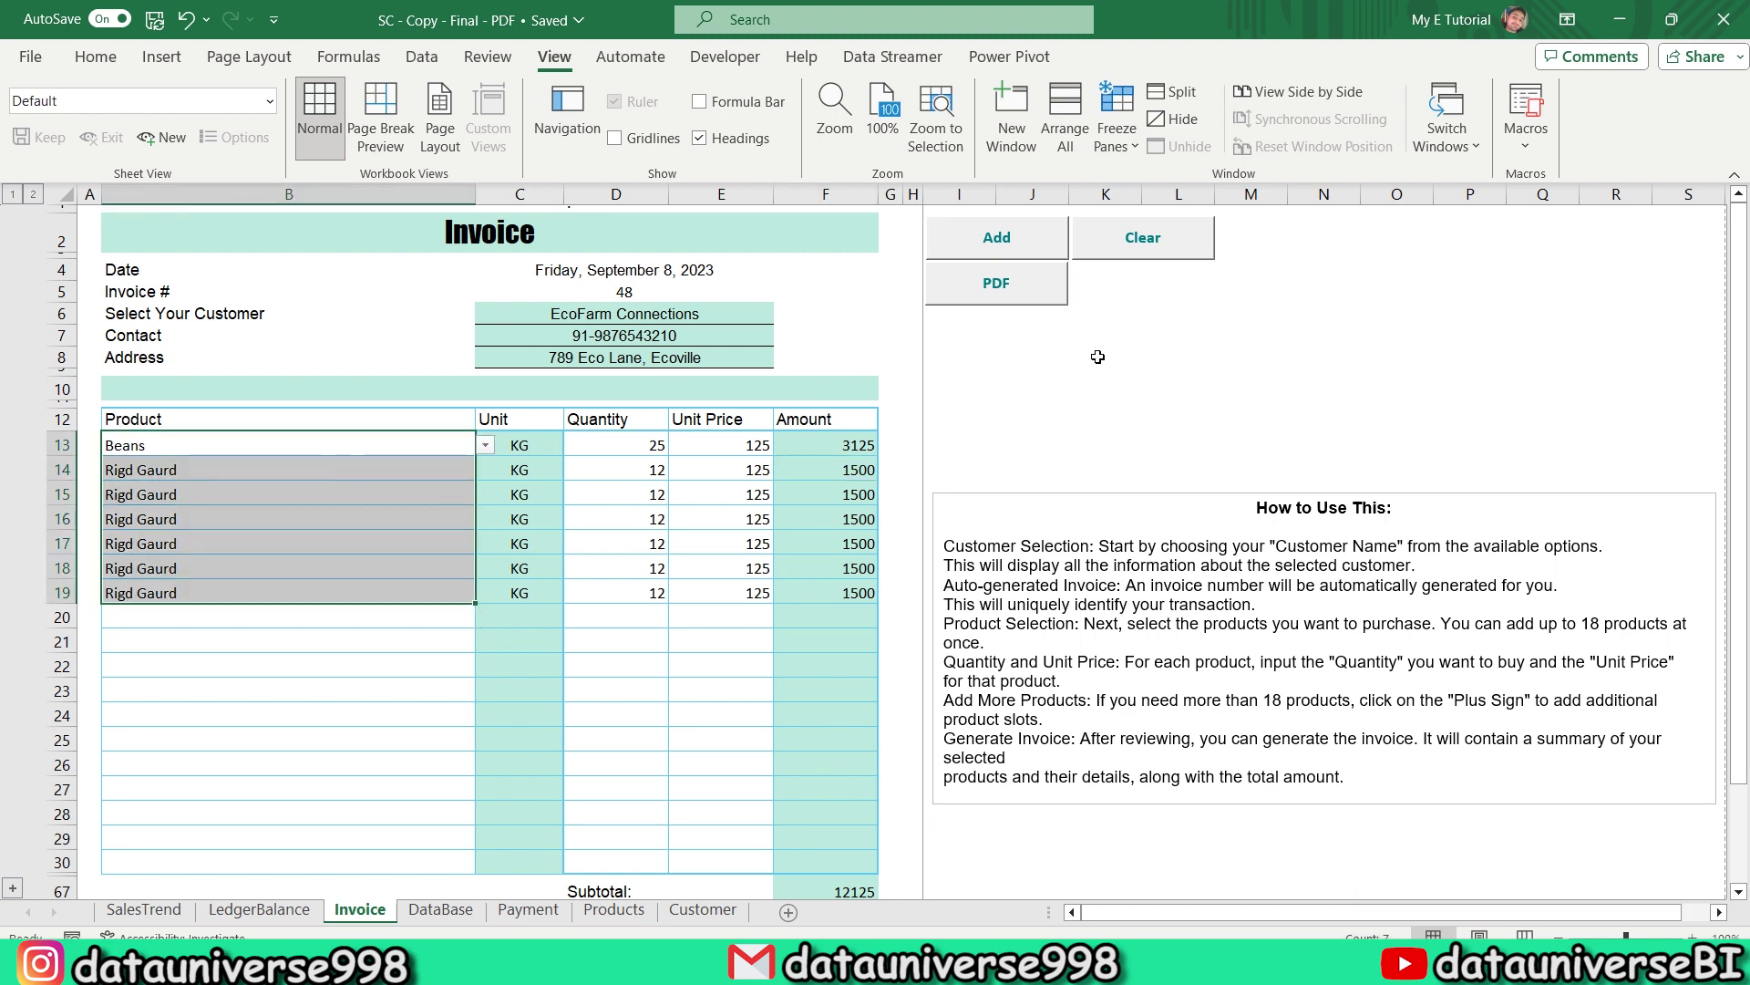
click(1003, 239)
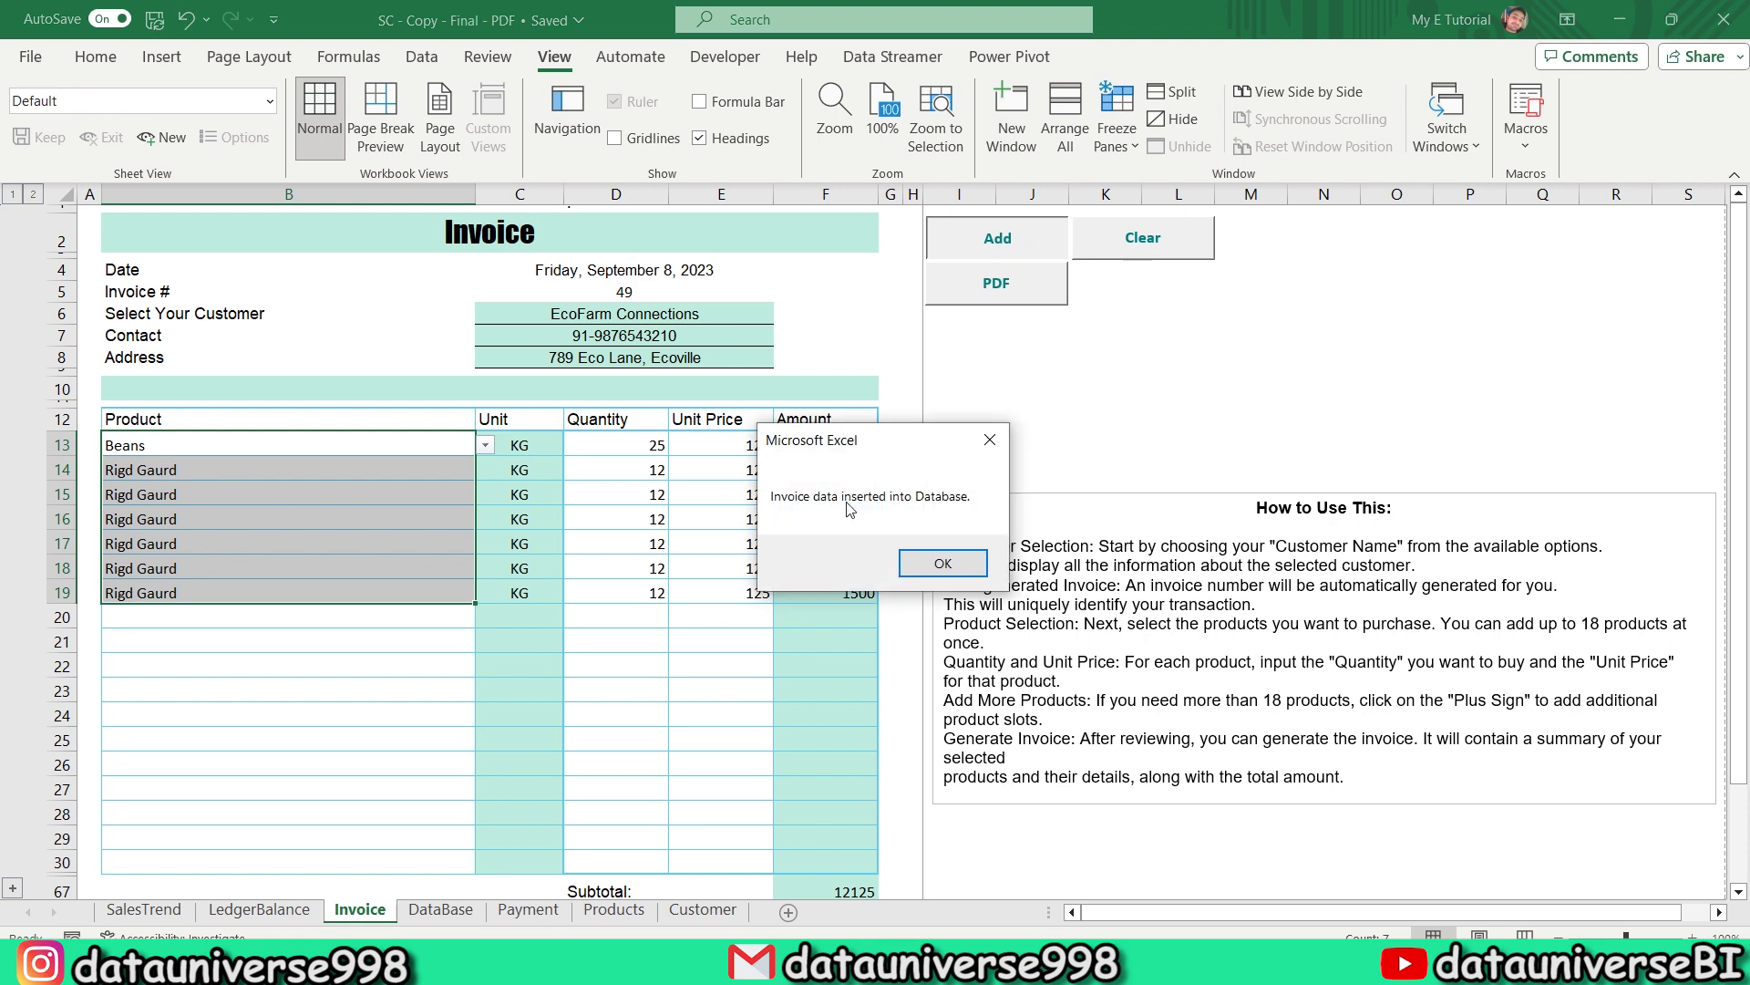
click(943, 562)
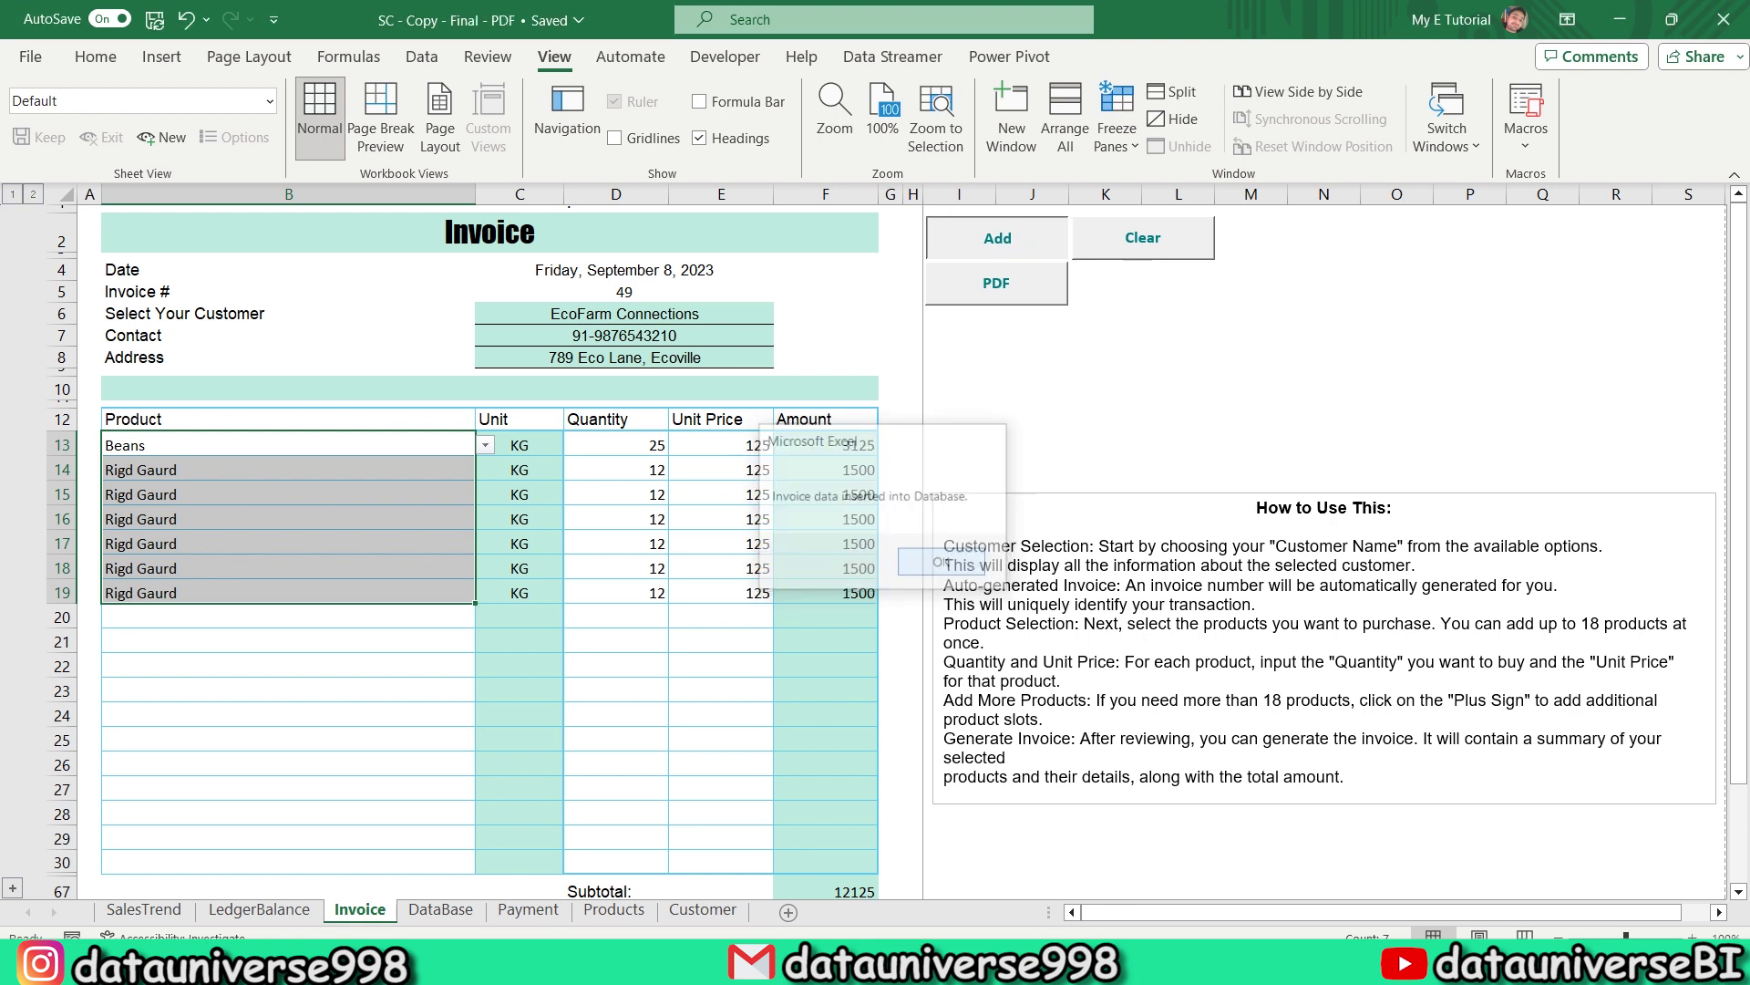
Verify the new invoice 48 entries in DataBase rows 52–58, then return to Invoice
click(424, 911)
key(Down)
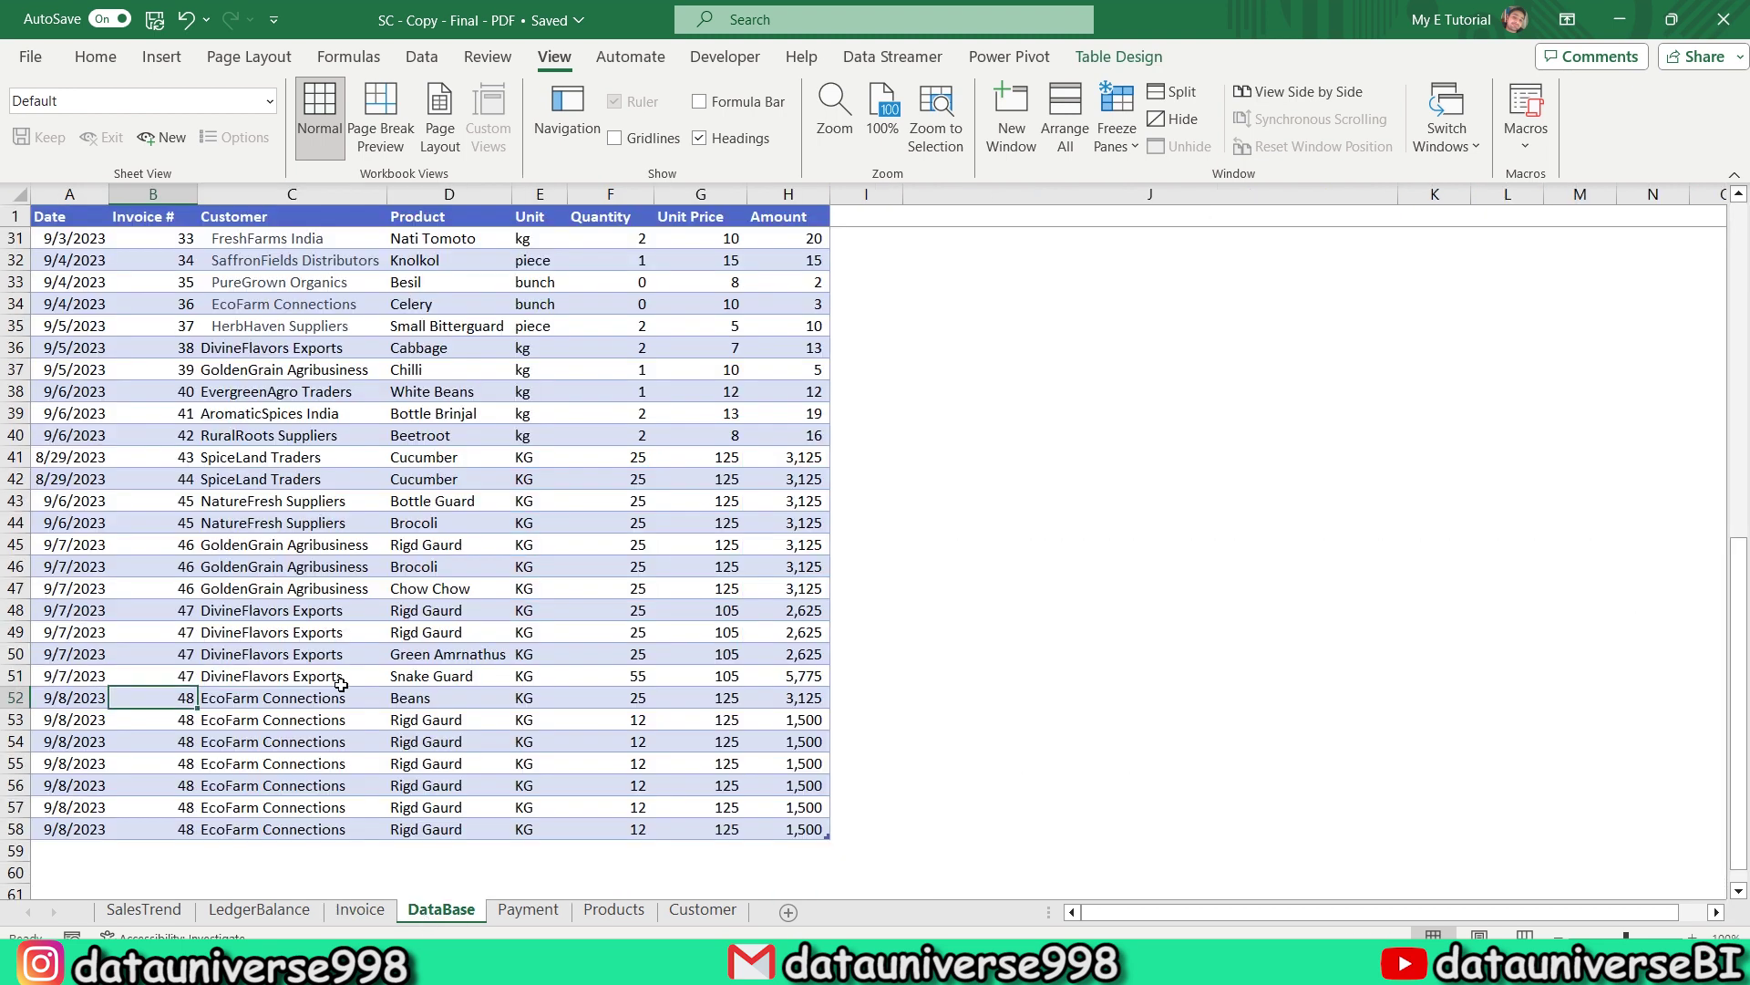
key(shift+Down)
key(shift+Down)
key(shift+Down)
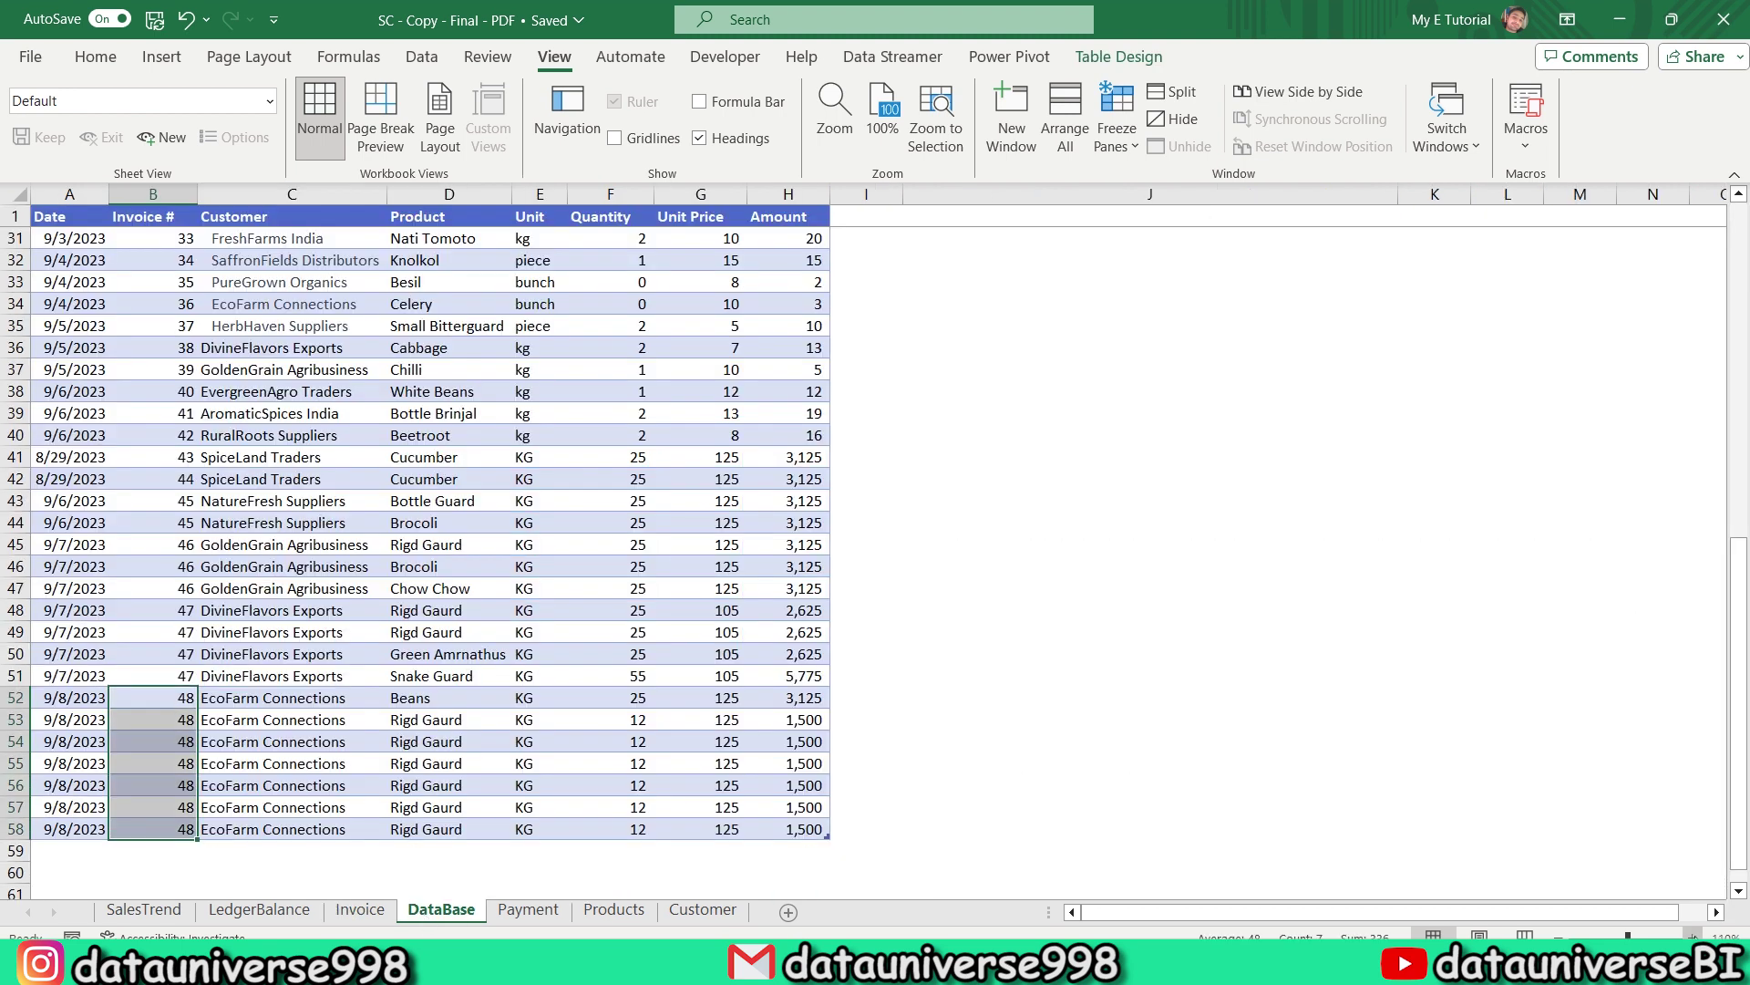
ctrl+scroll(182, 707, up, 3)
click(784, 552)
key(shift+Down)
key(shift+Down)
key(shift+Down)
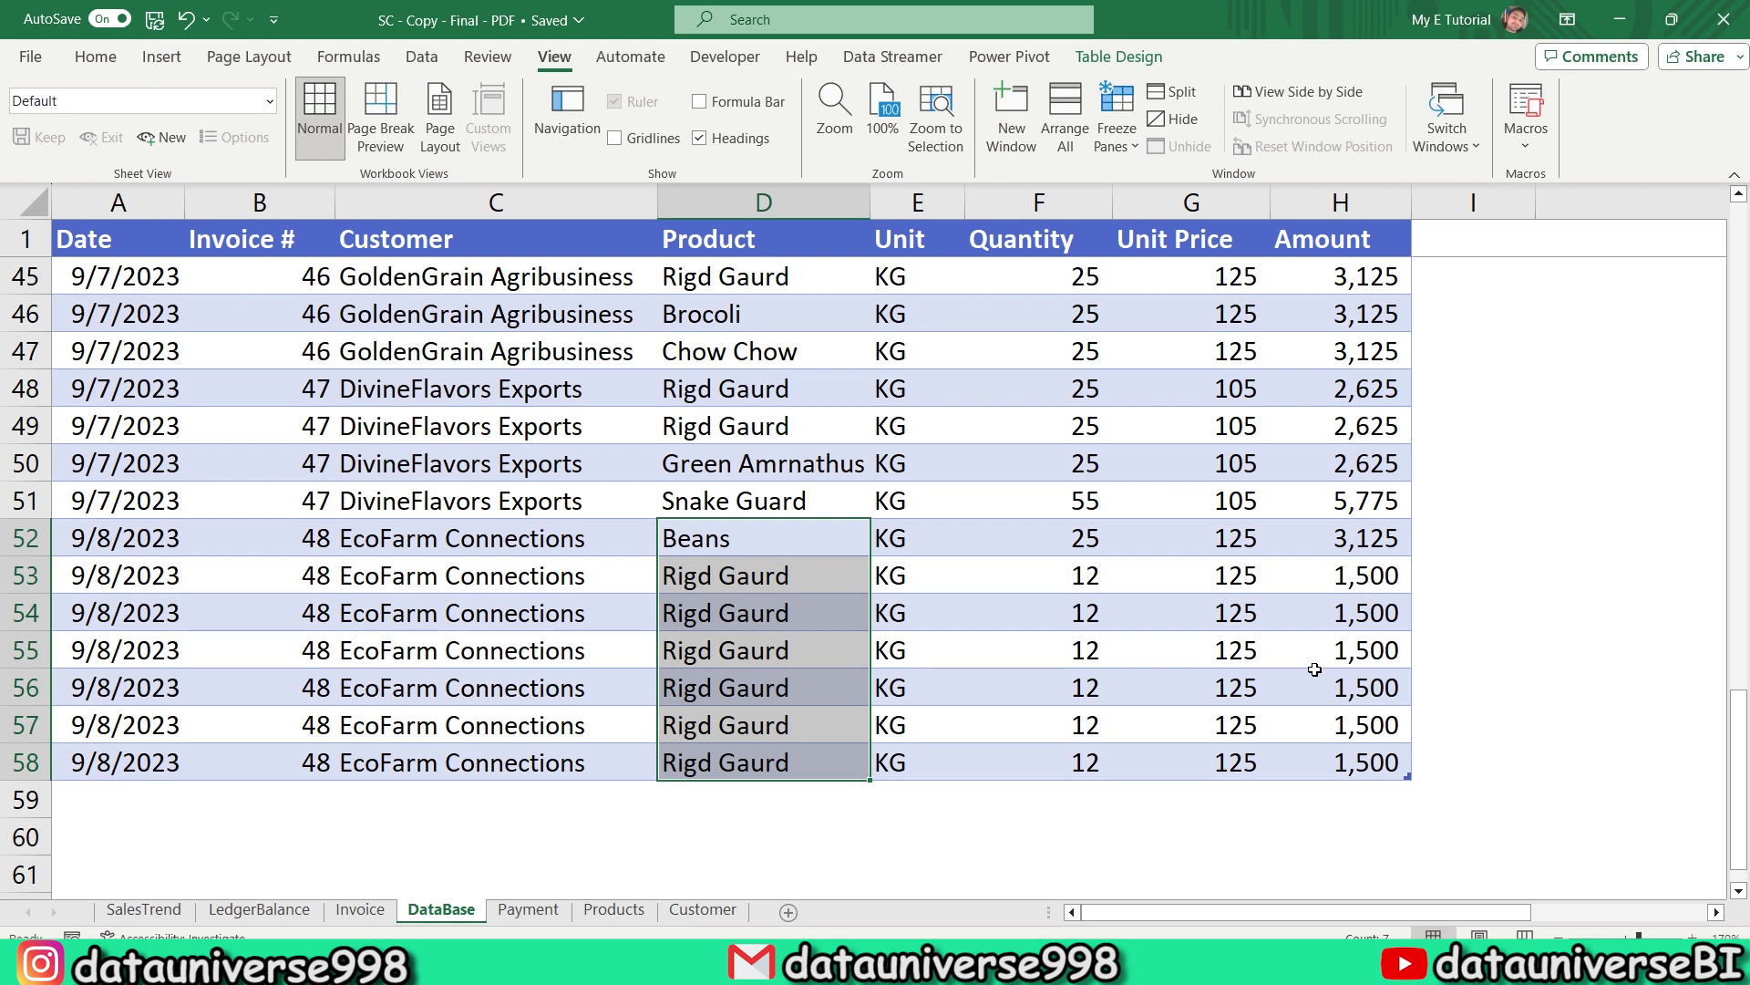
click(767, 540)
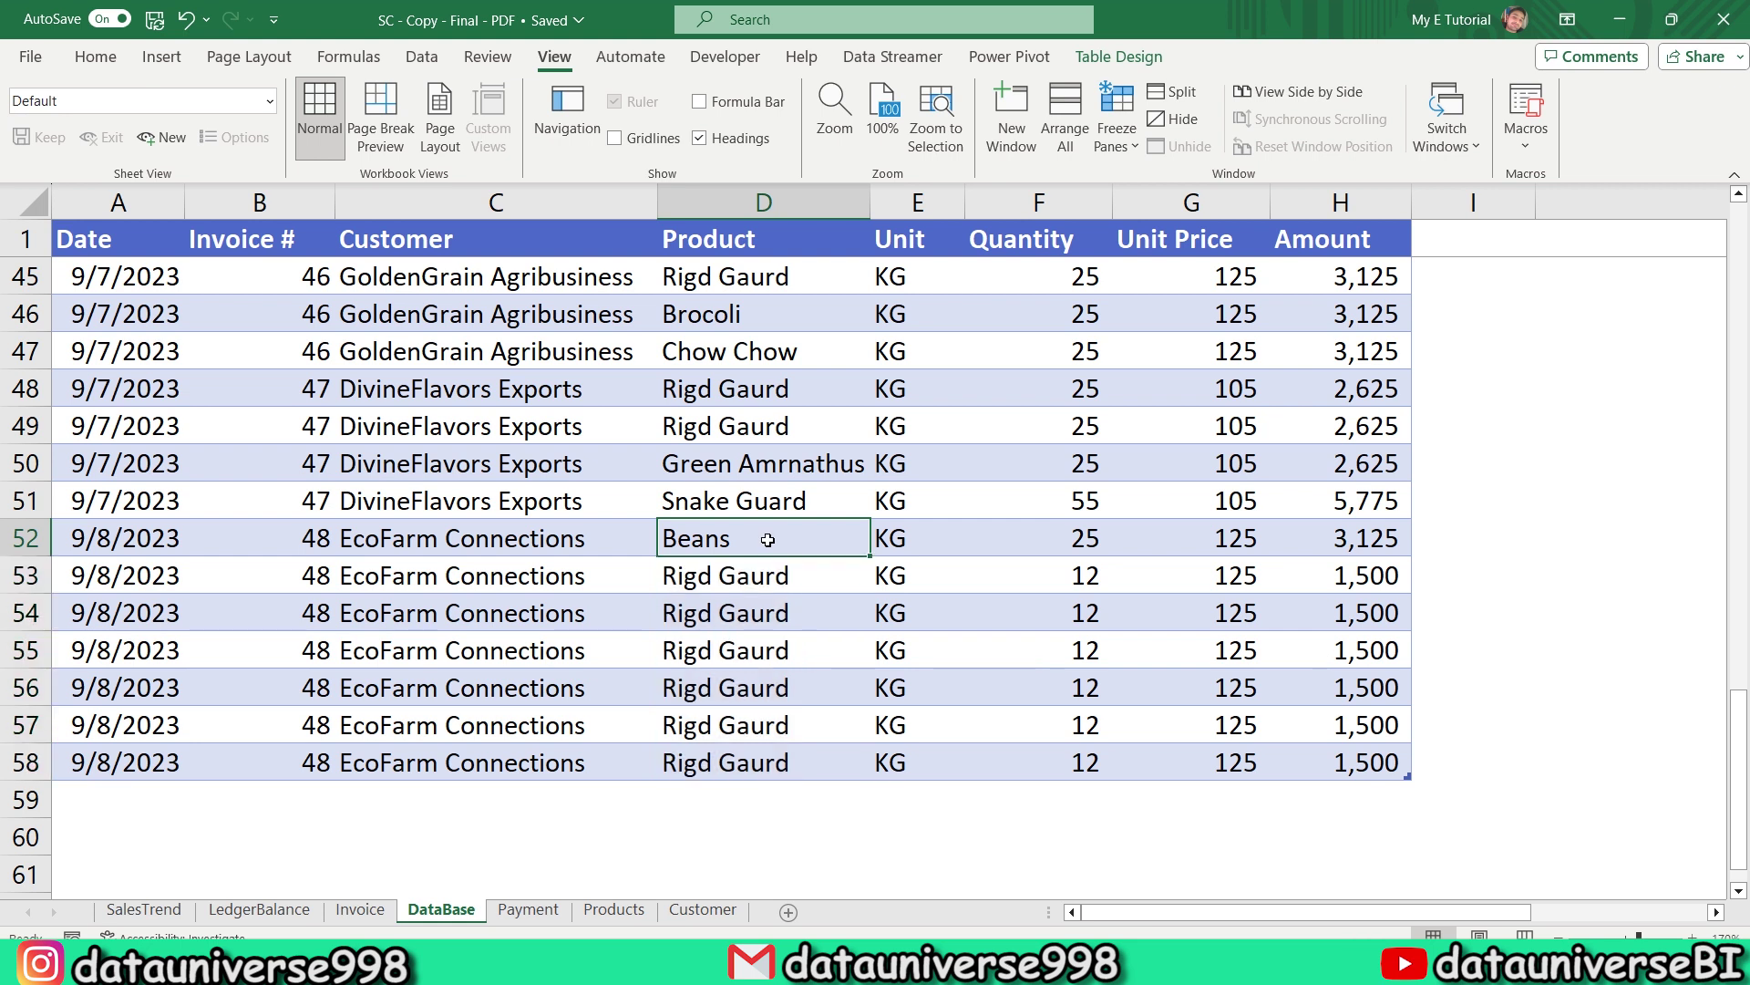
click(360, 911)
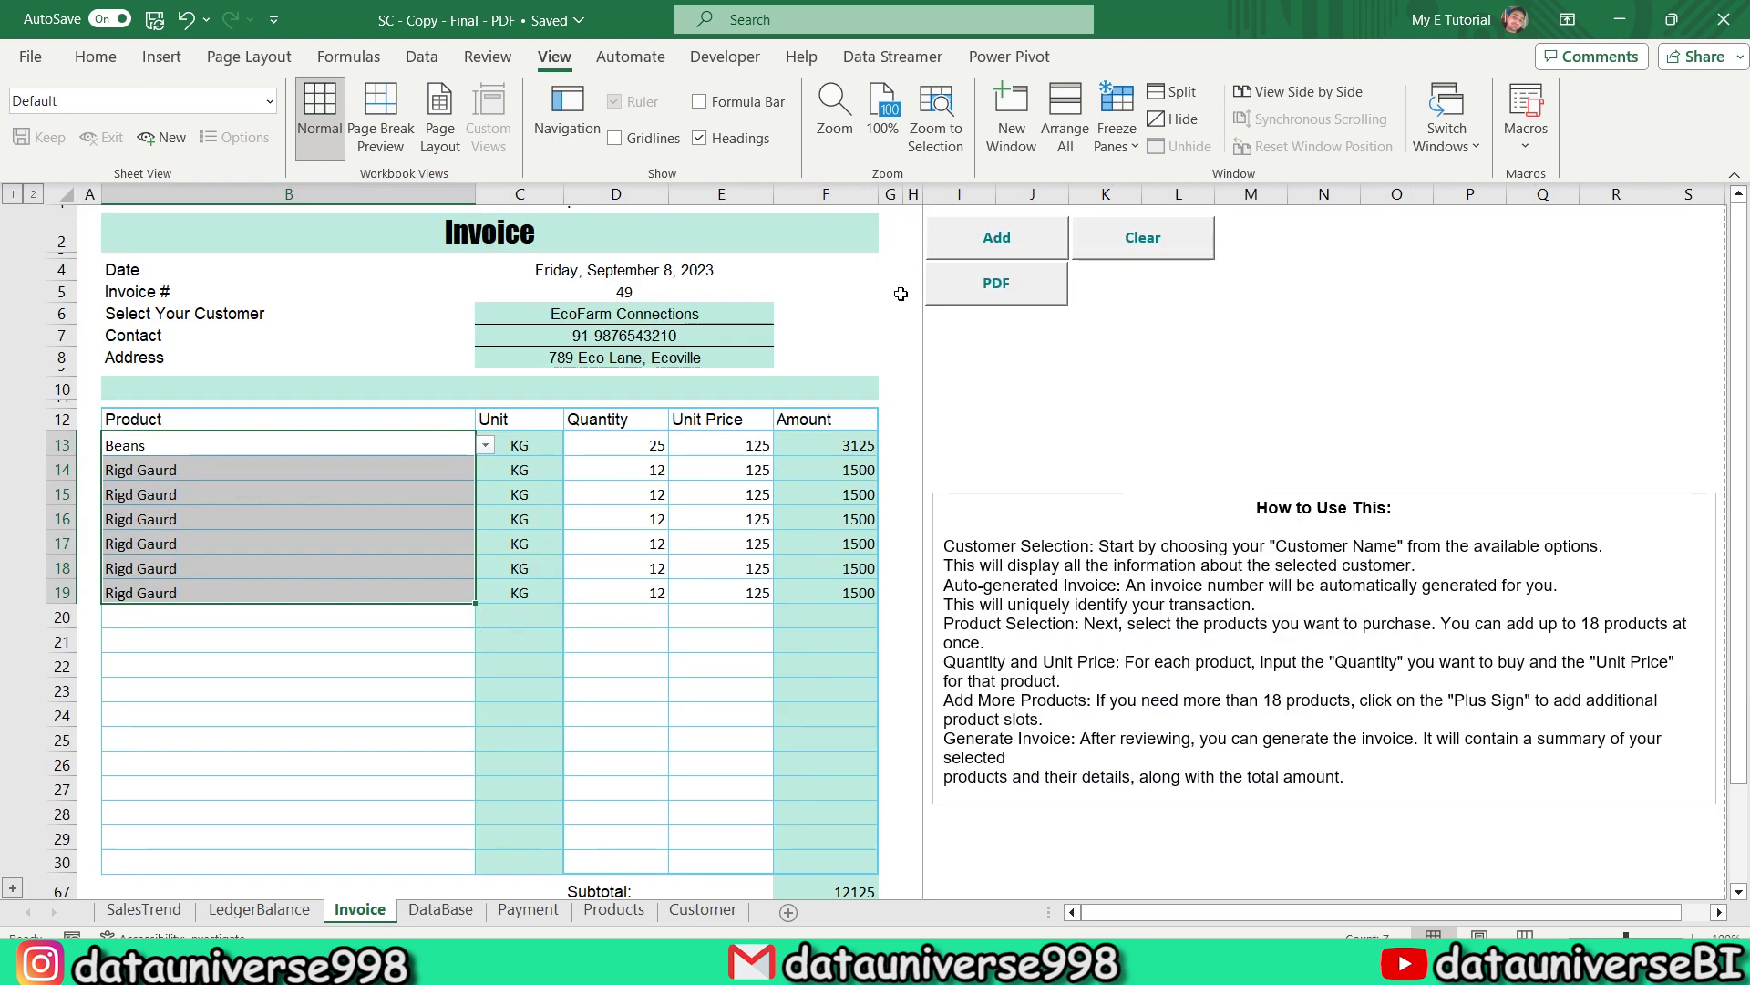
click(357, 448)
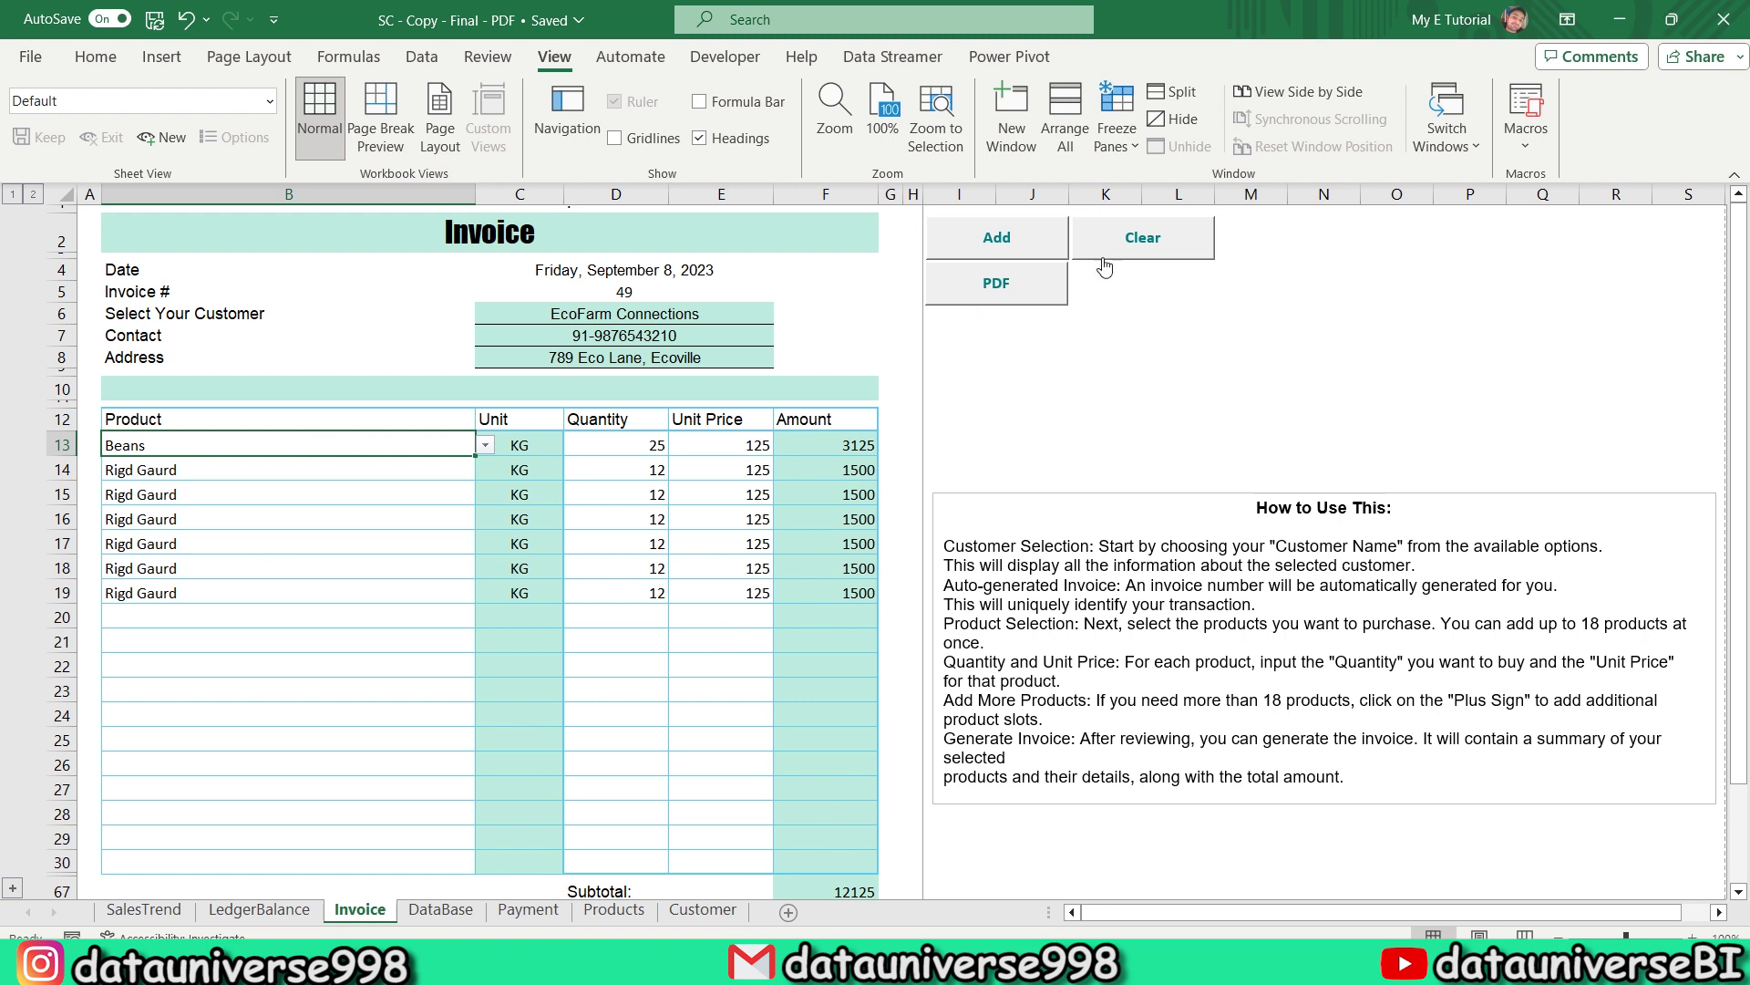
Clear the form and pick OrganicVeda Enterprises as customer for invoice 49
click(1143, 241)
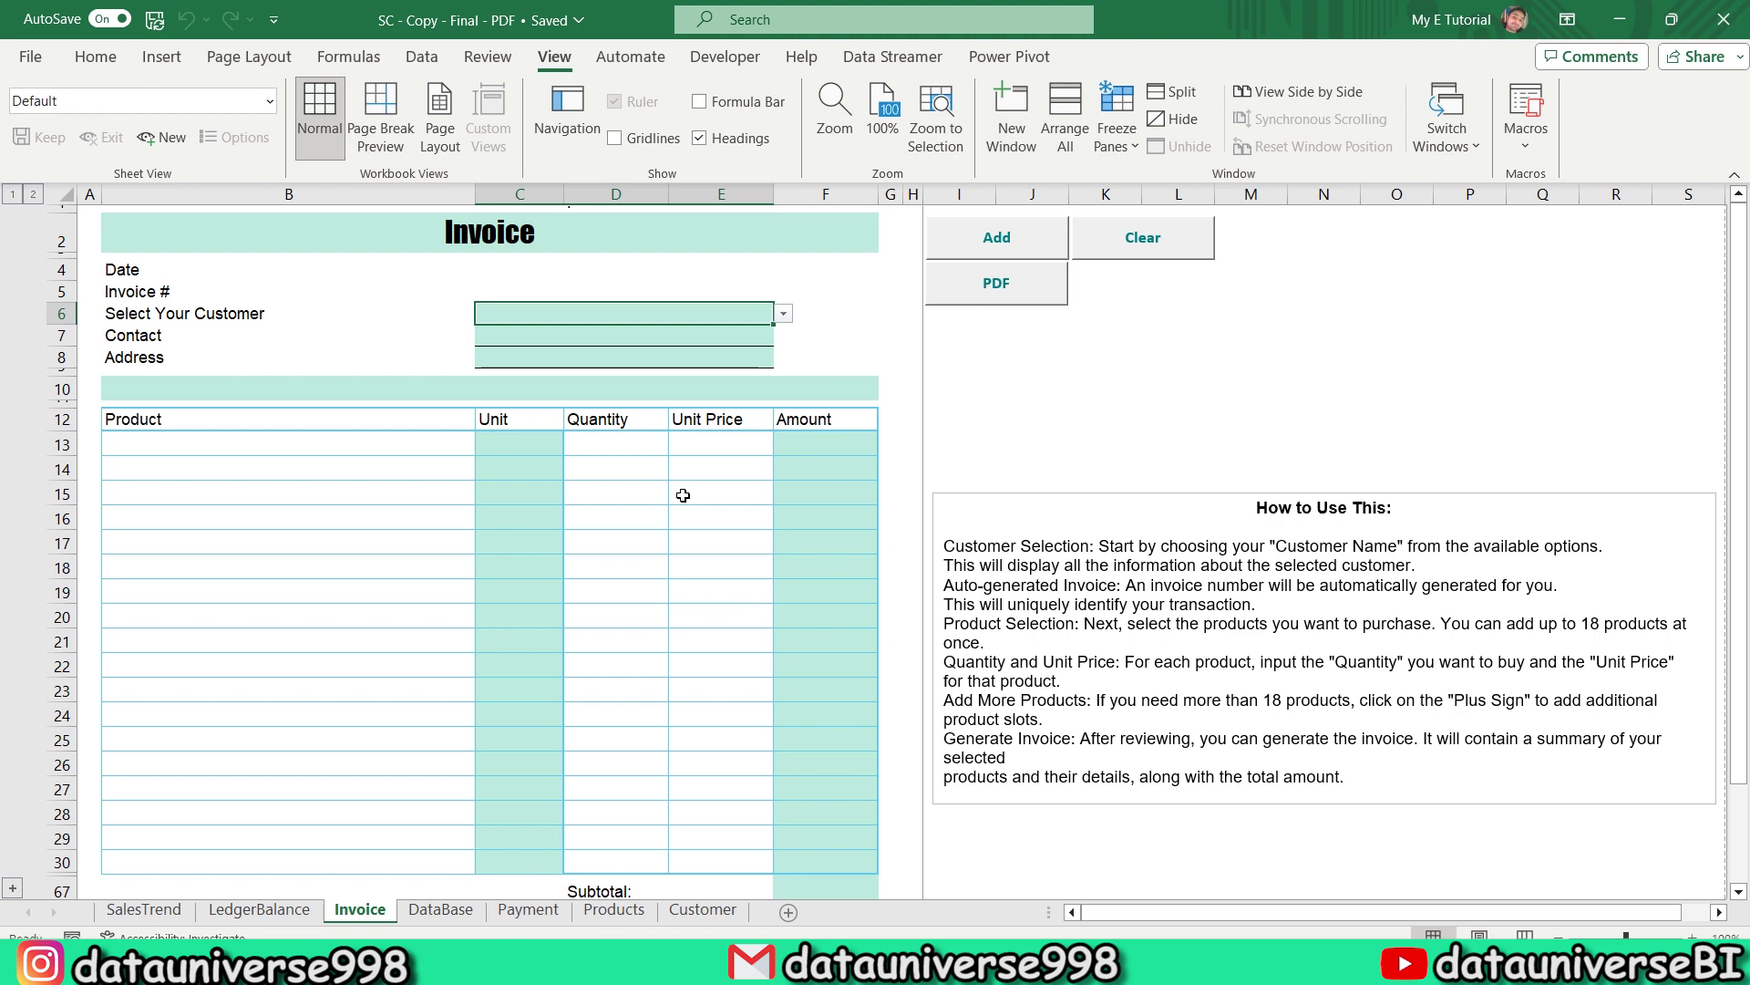
key(alt+Down)
key(Return)
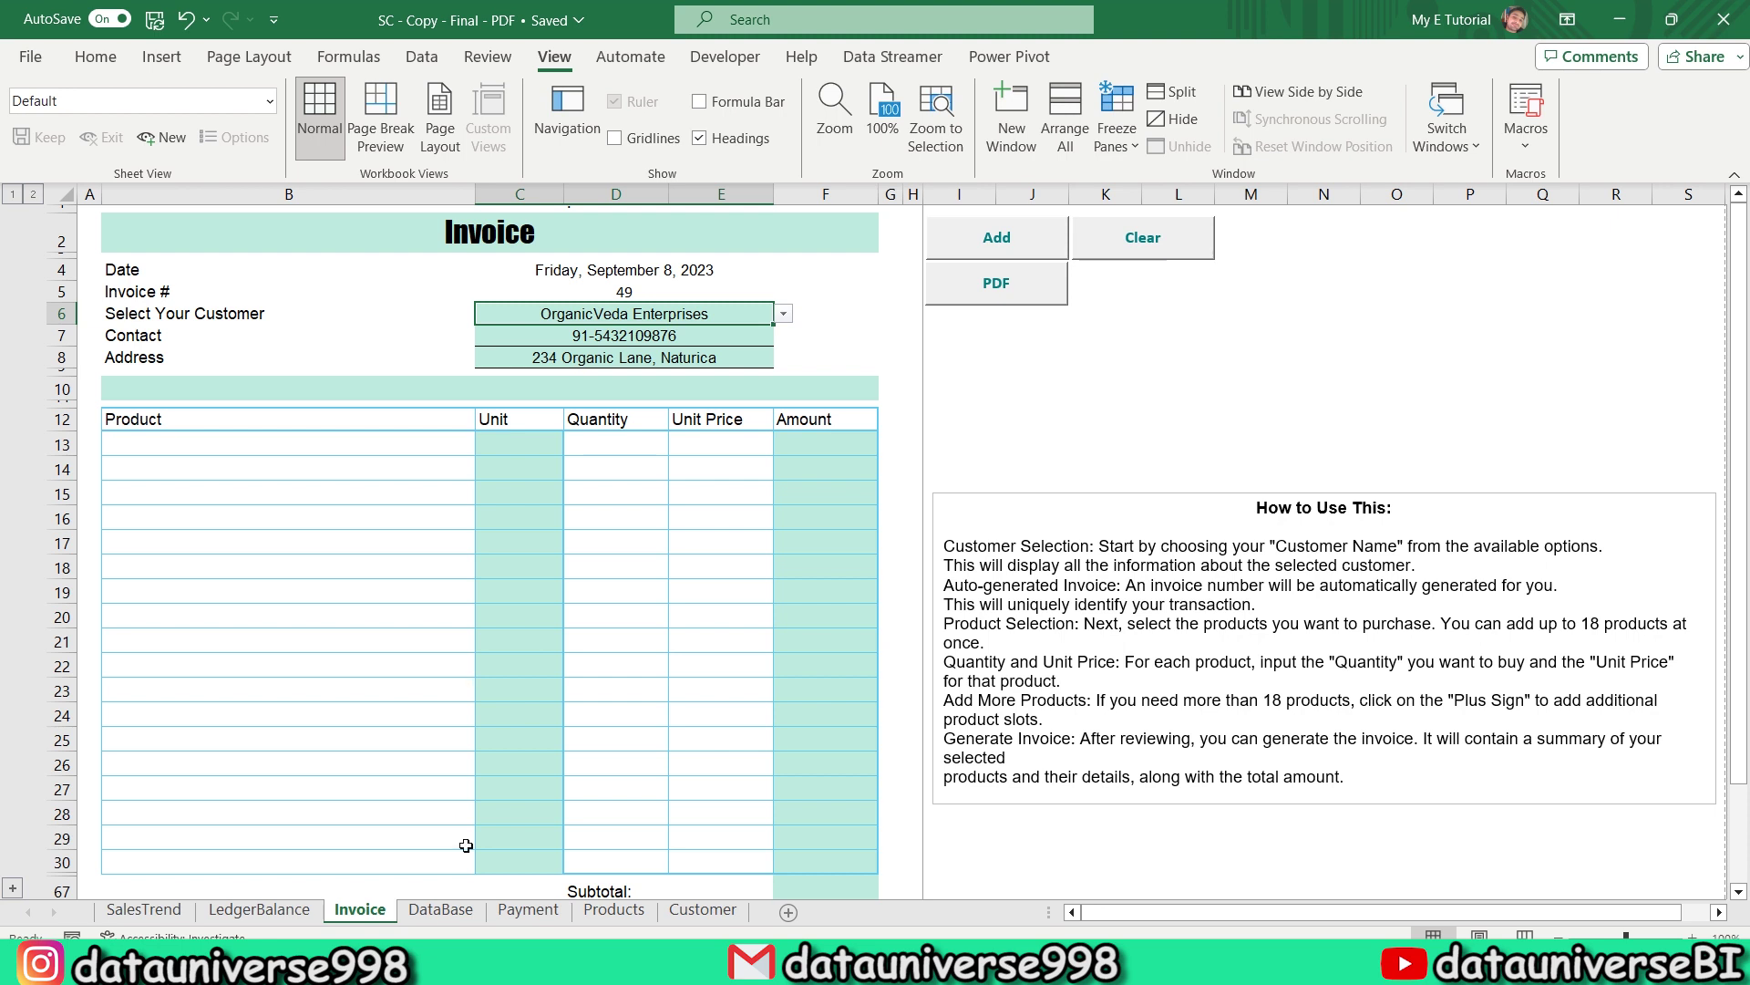
Remove the Payment table's filter with Ctrl+Shift+L and check its last payment row
click(526, 913)
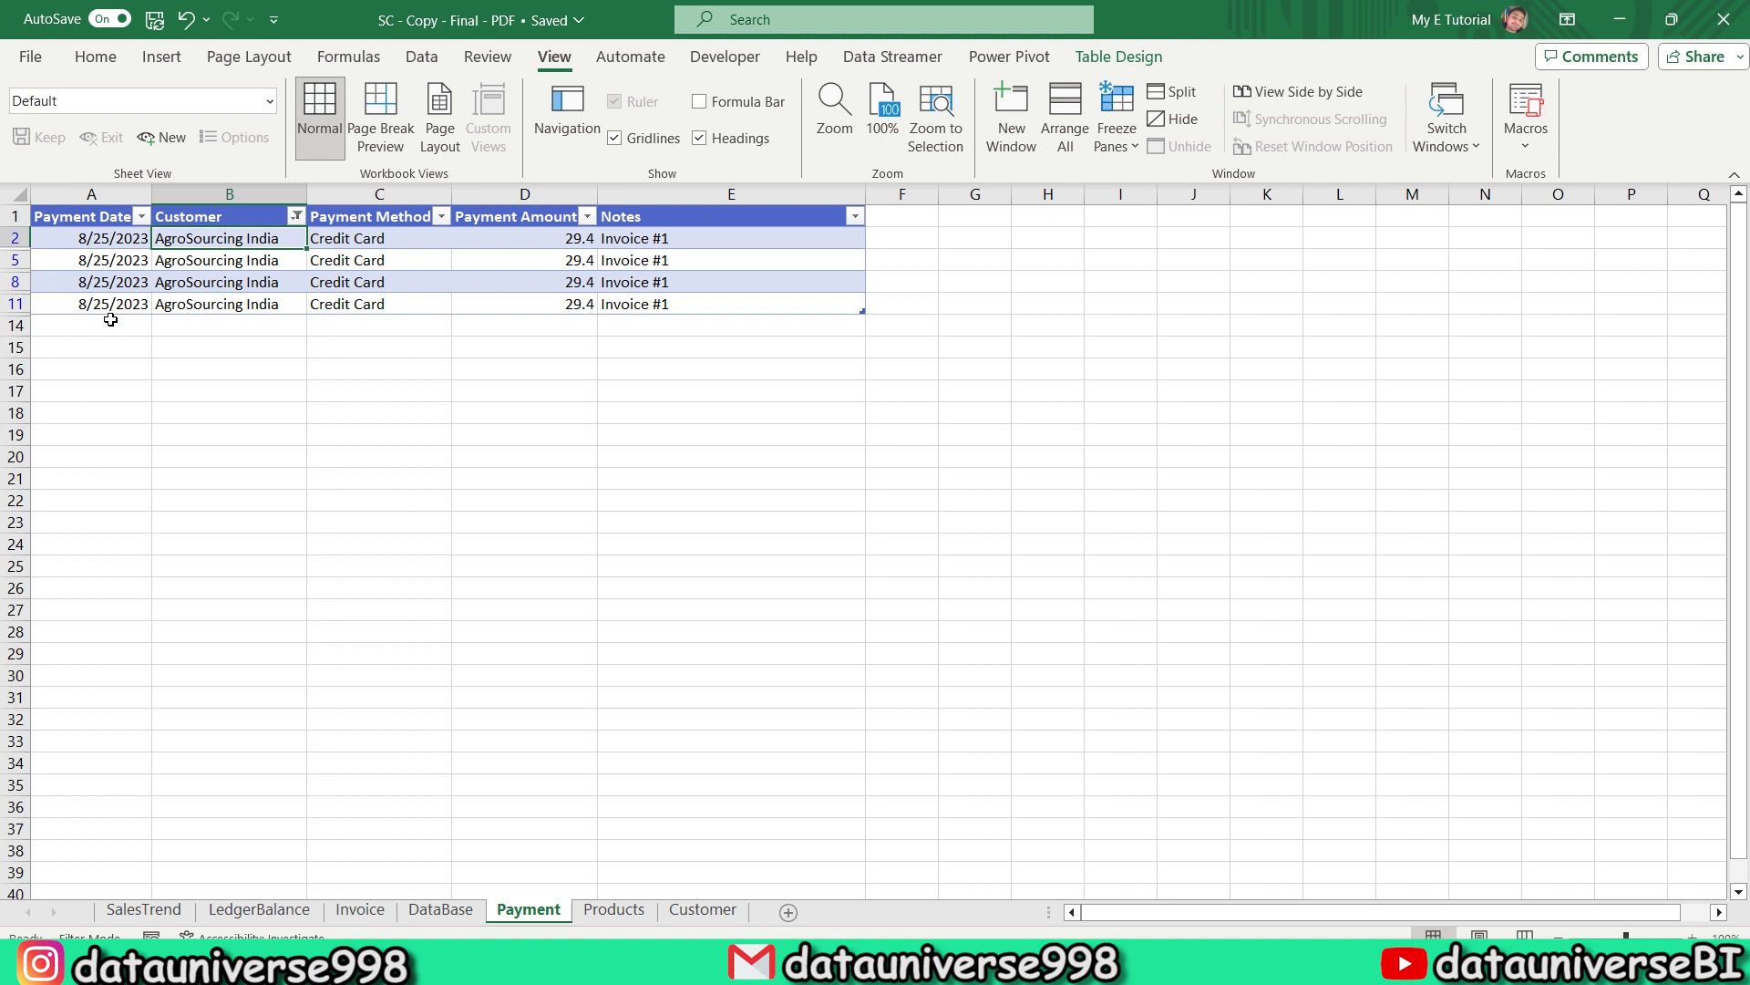
key(ctrl+shift+l)
key(Down)
key(Down)
key(ctrl+Down)
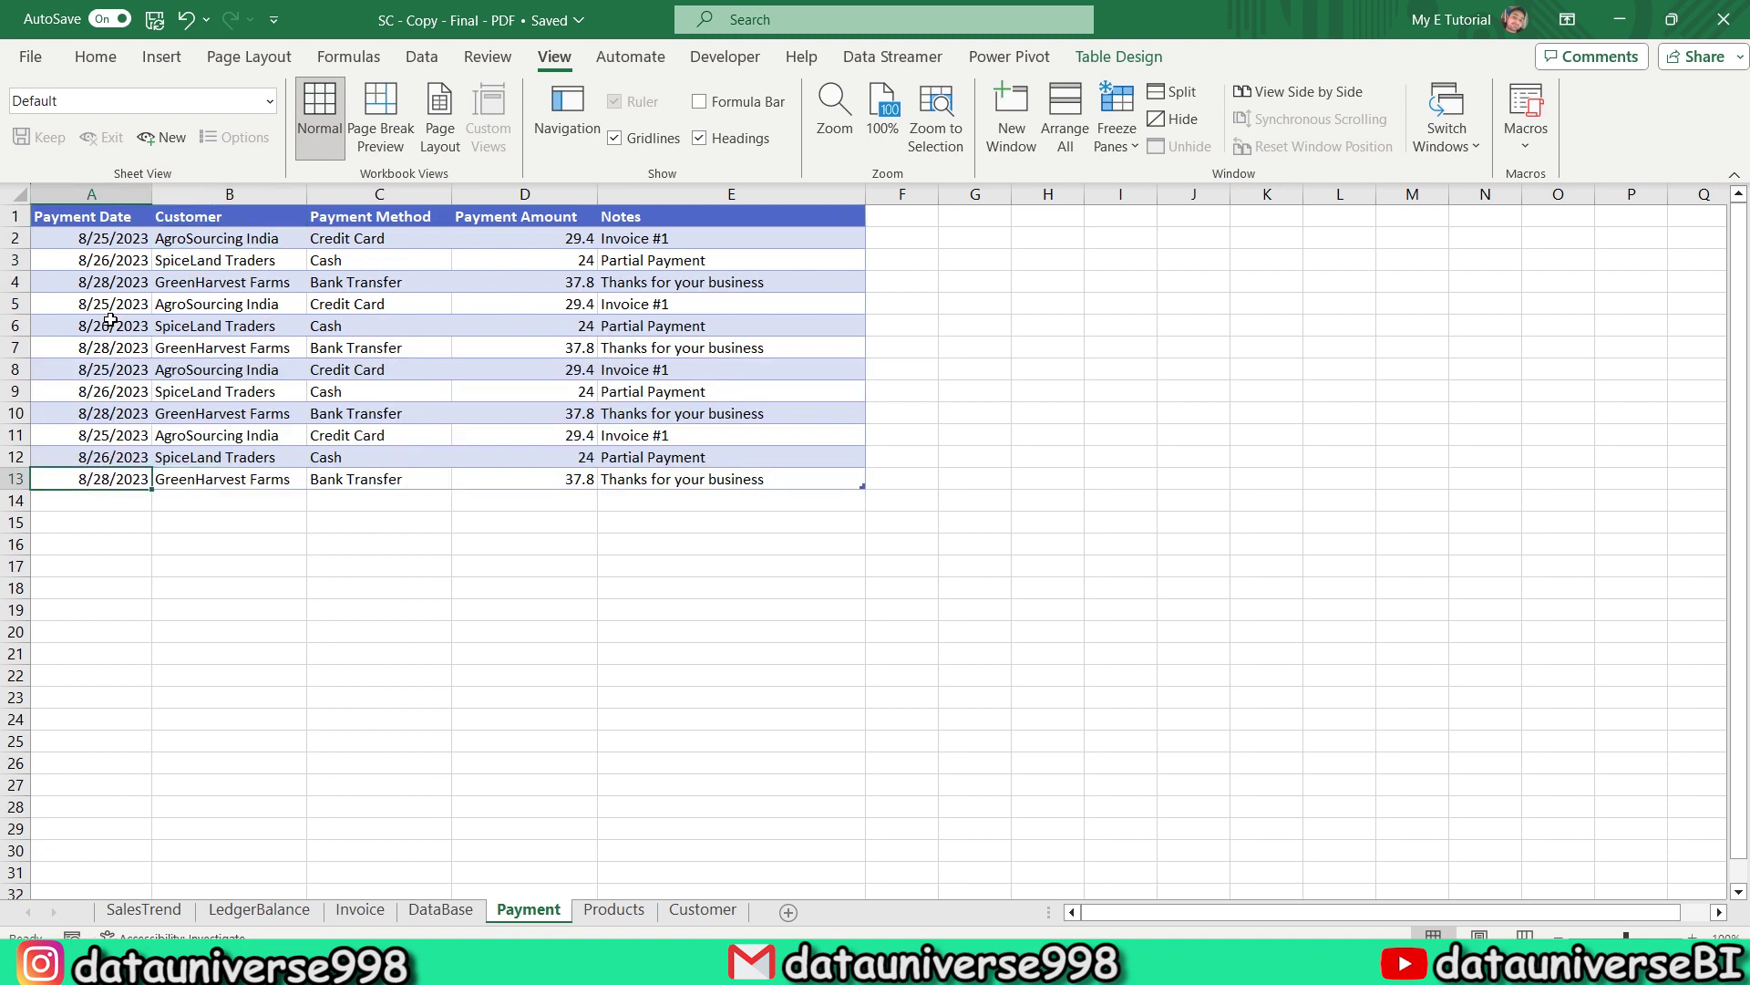
key(Down)
key(Right)
key(Right)
key(Up)
key(Left)
key(Left)
Browse the Products sheet, checking the product codes A2:A58
key(ctrl+Page_Down)
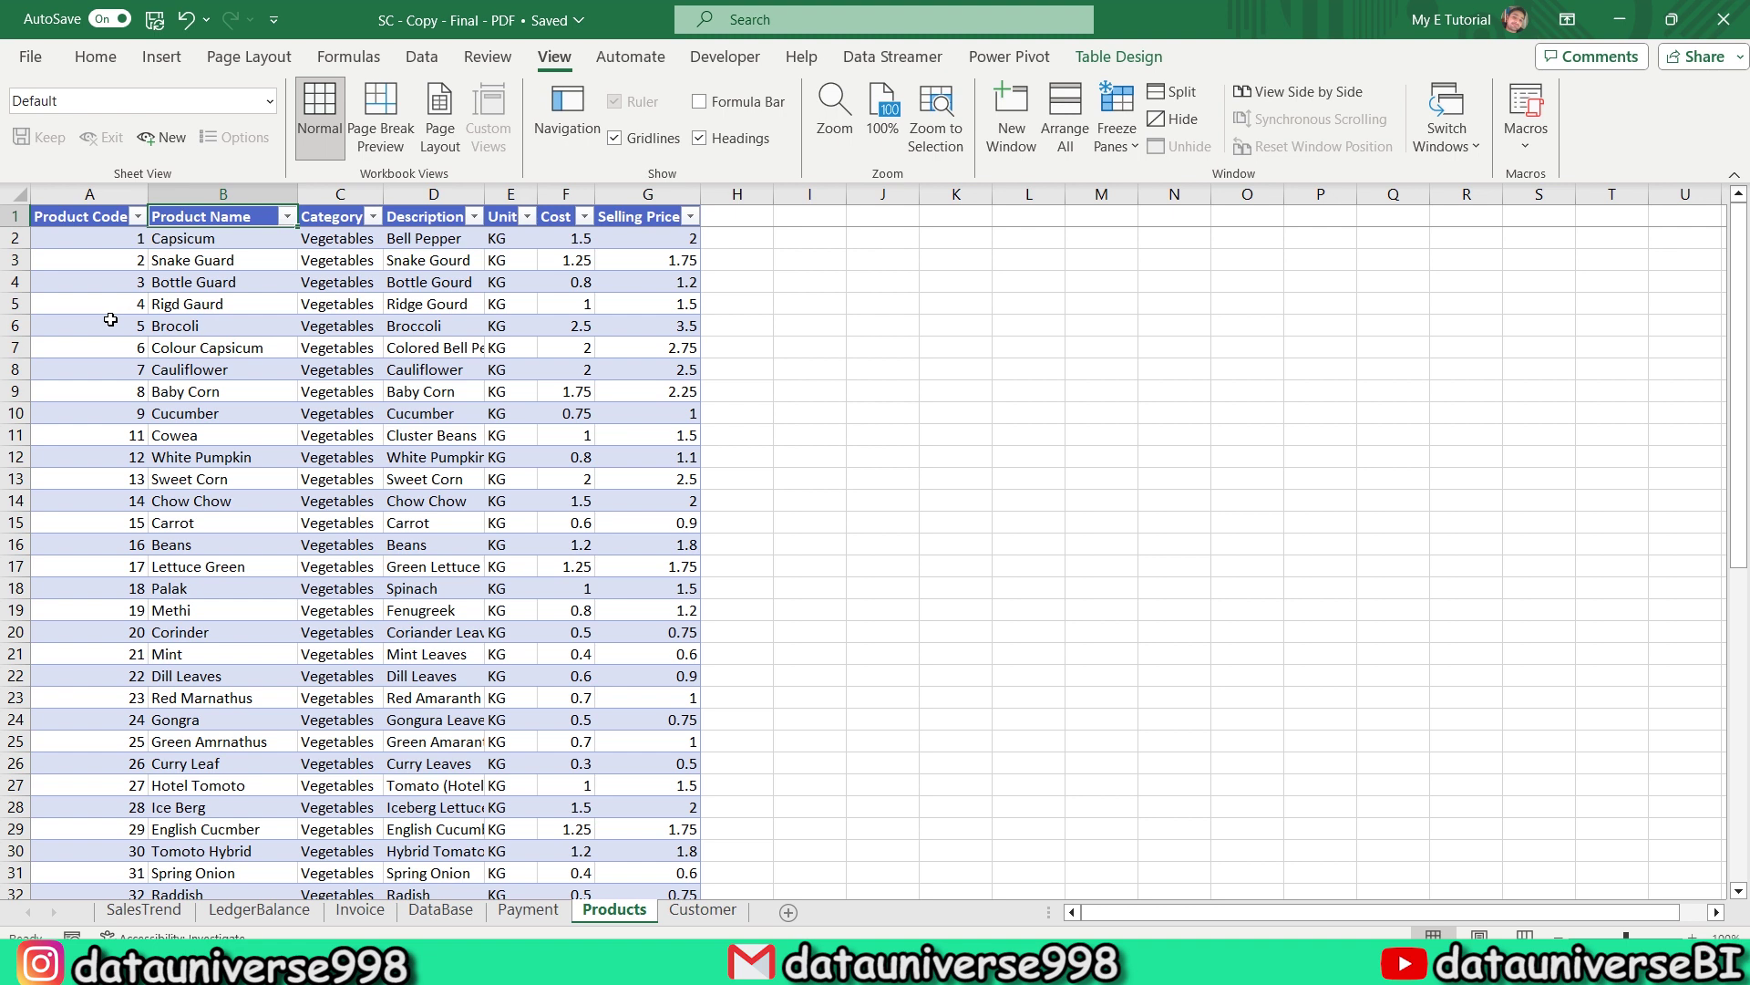
key(Down)
key(Down)
key(ctrl+Down)
key(Up)
key(Up)
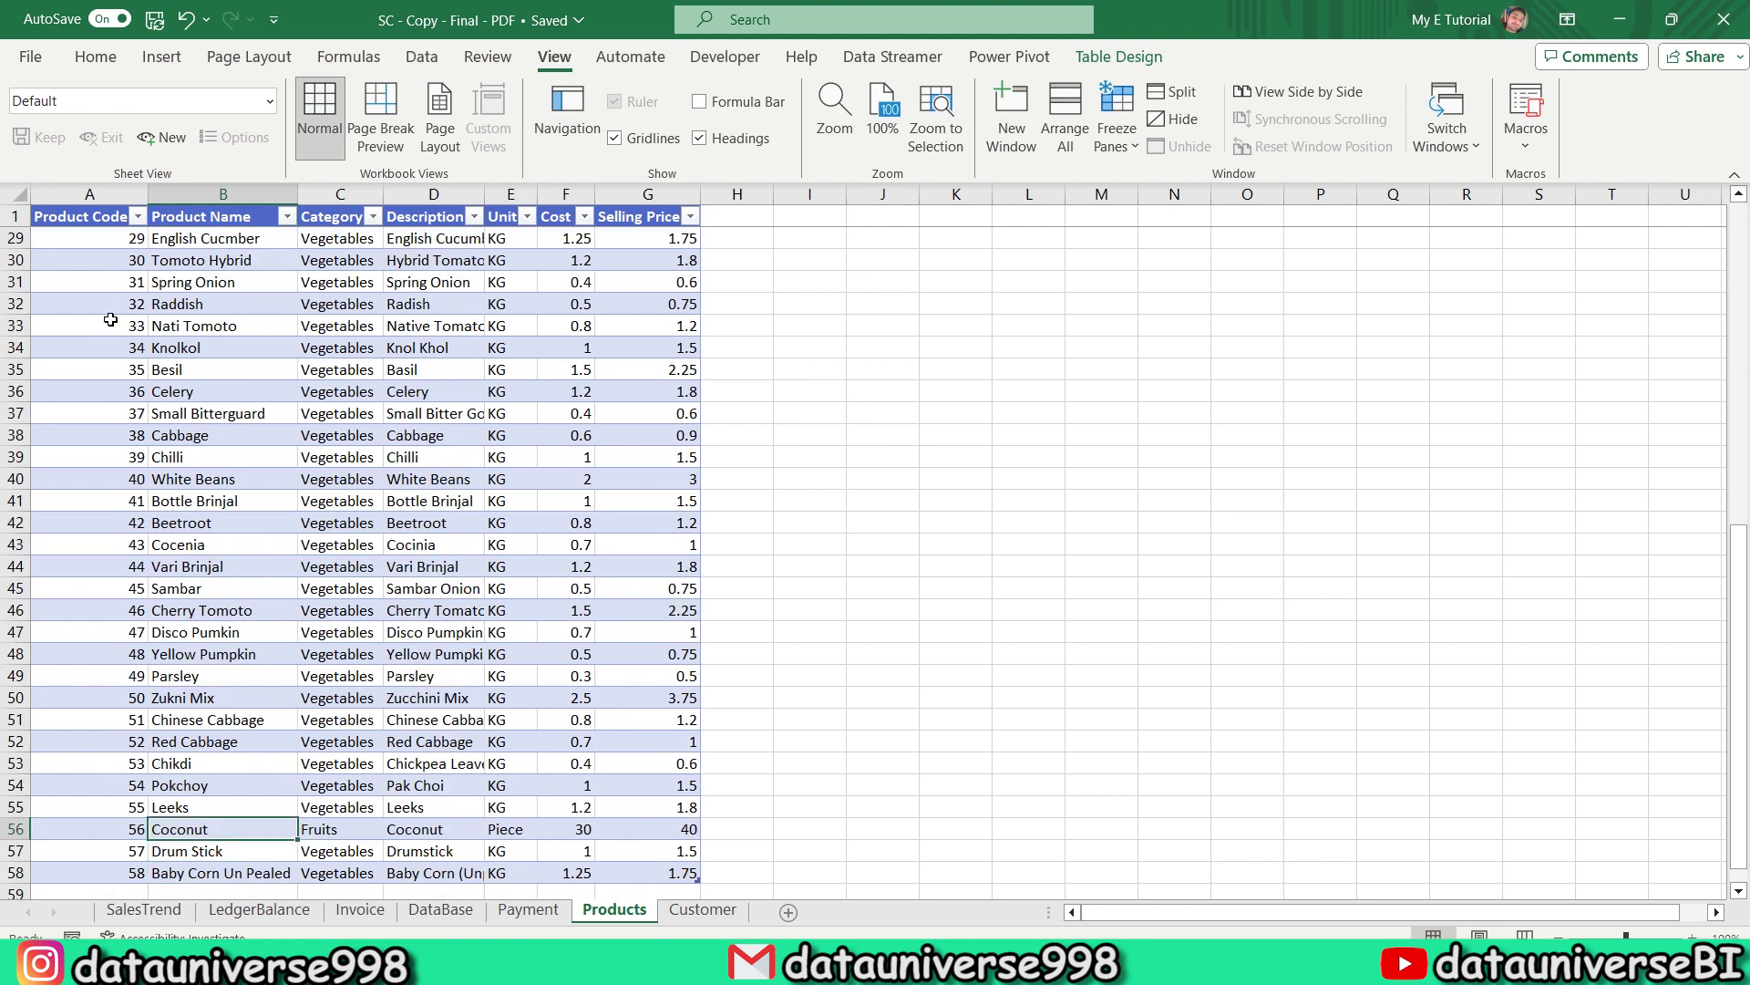
key(ctrl+Up)
key(Down)
key(Left)
key(ctrl+shift+Down)
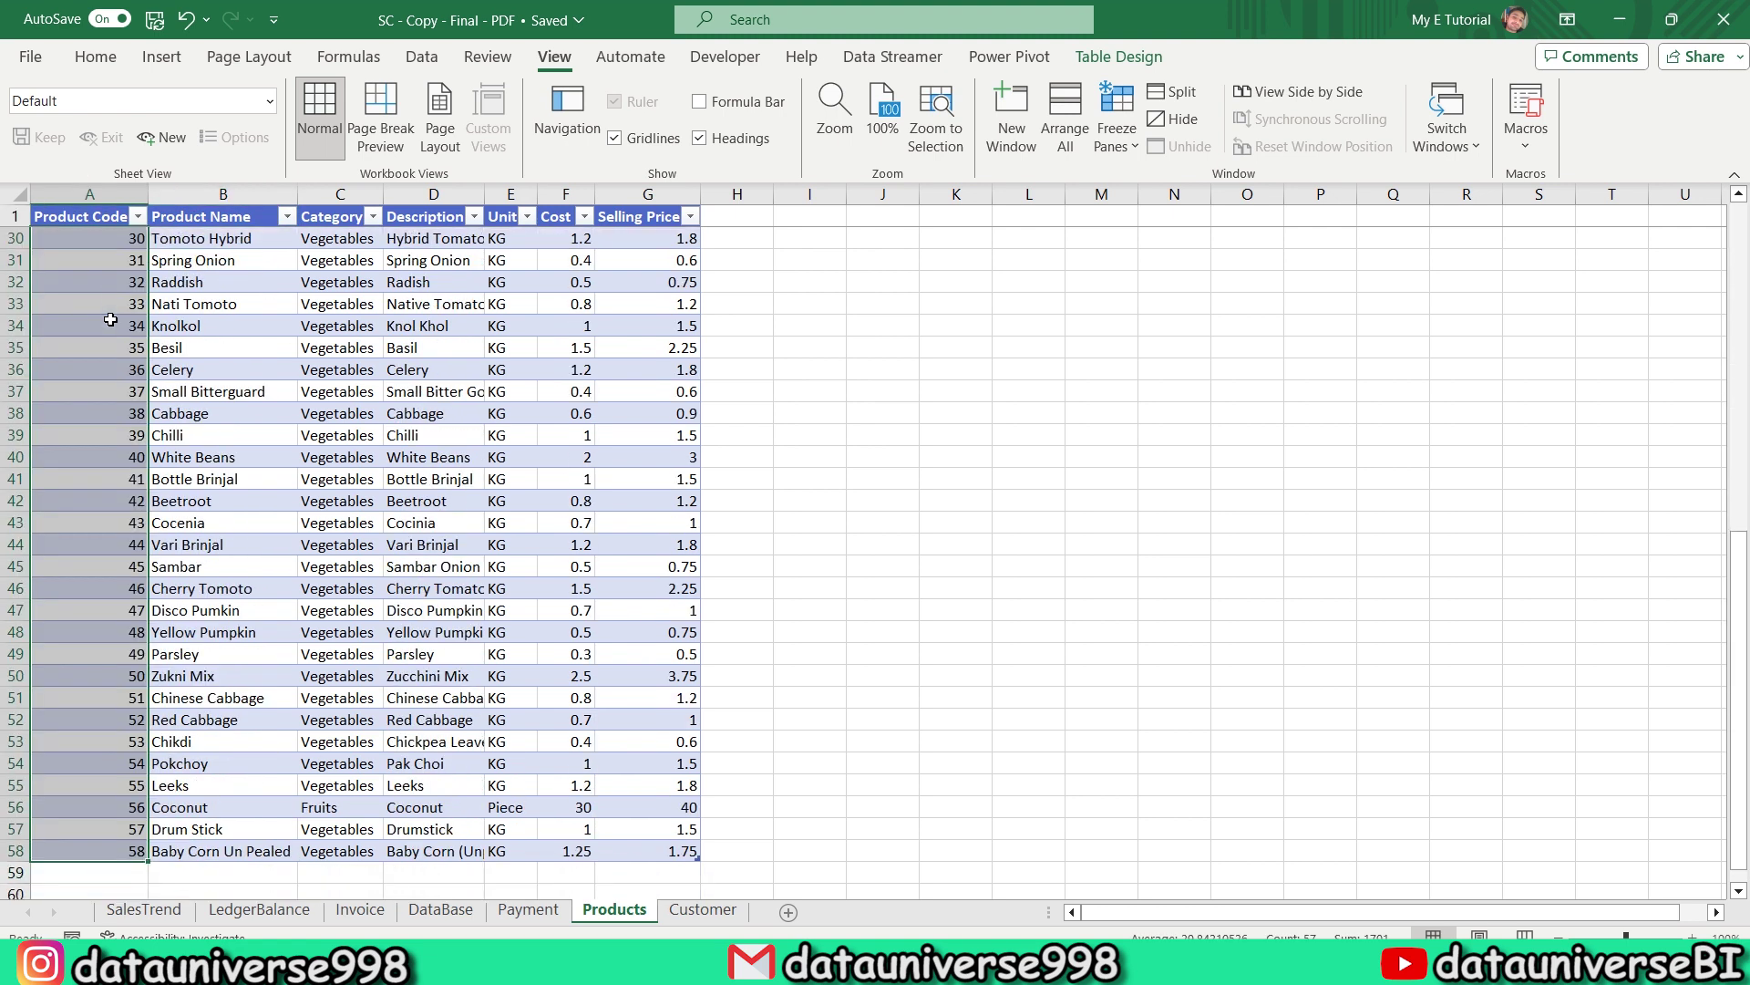
key(Left)
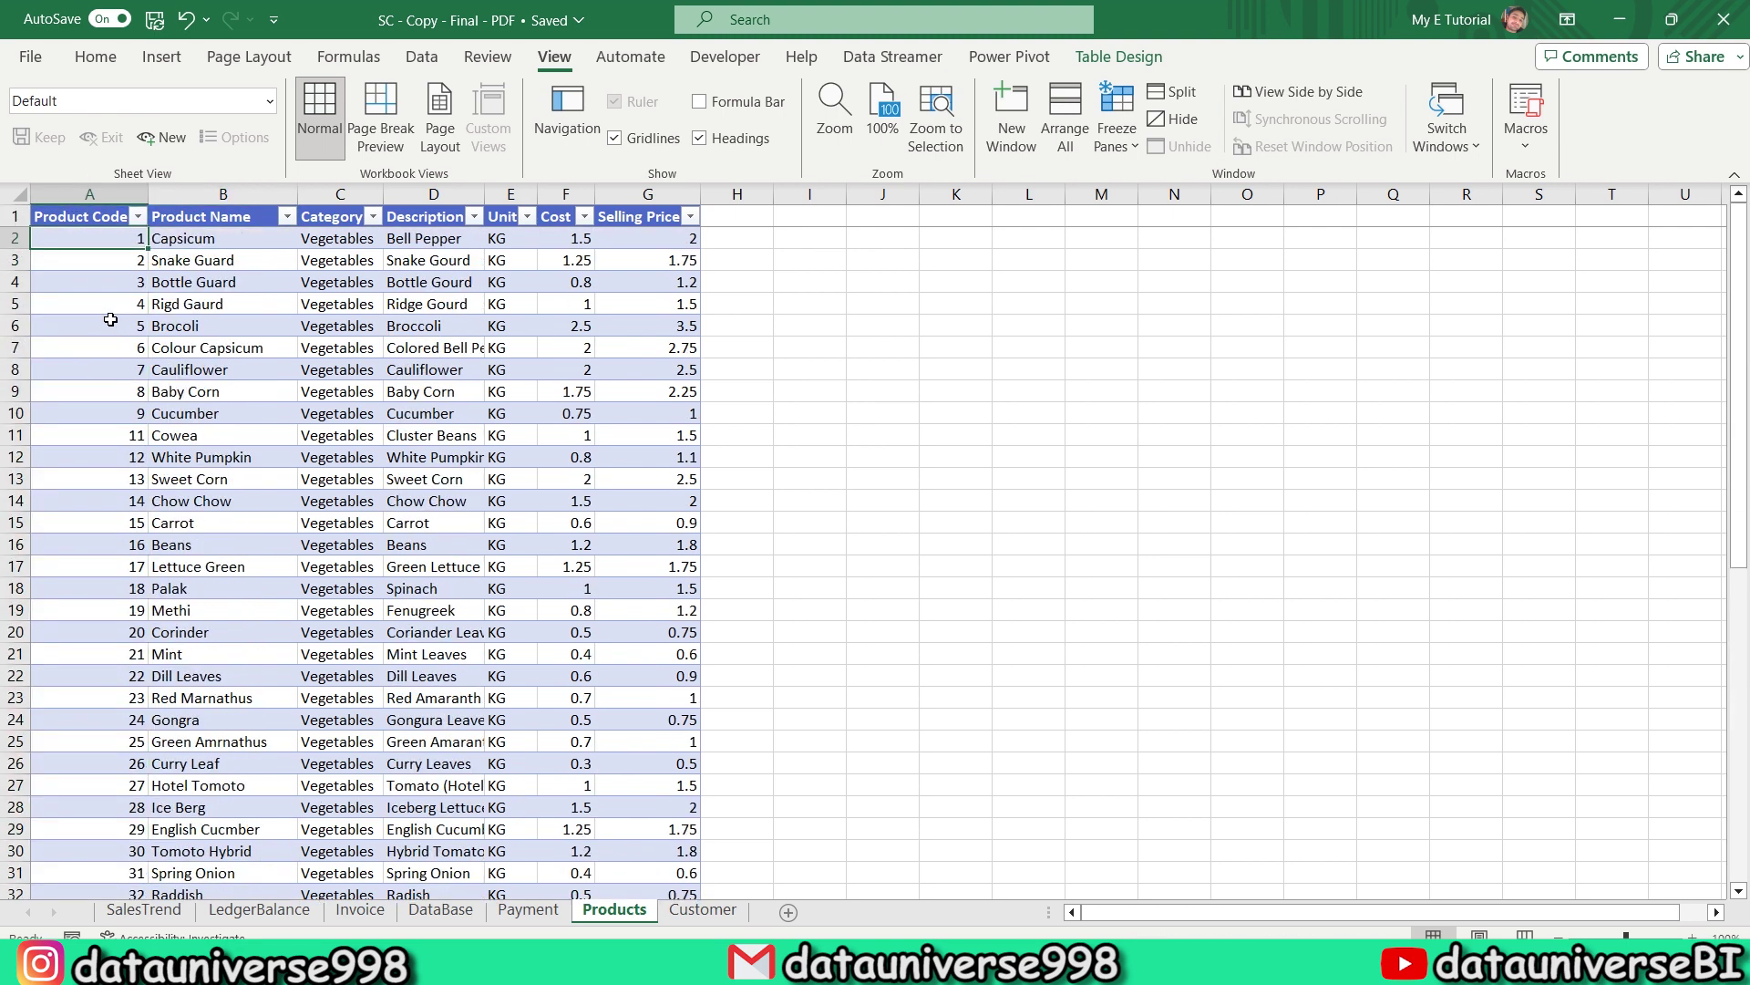
key(Up)
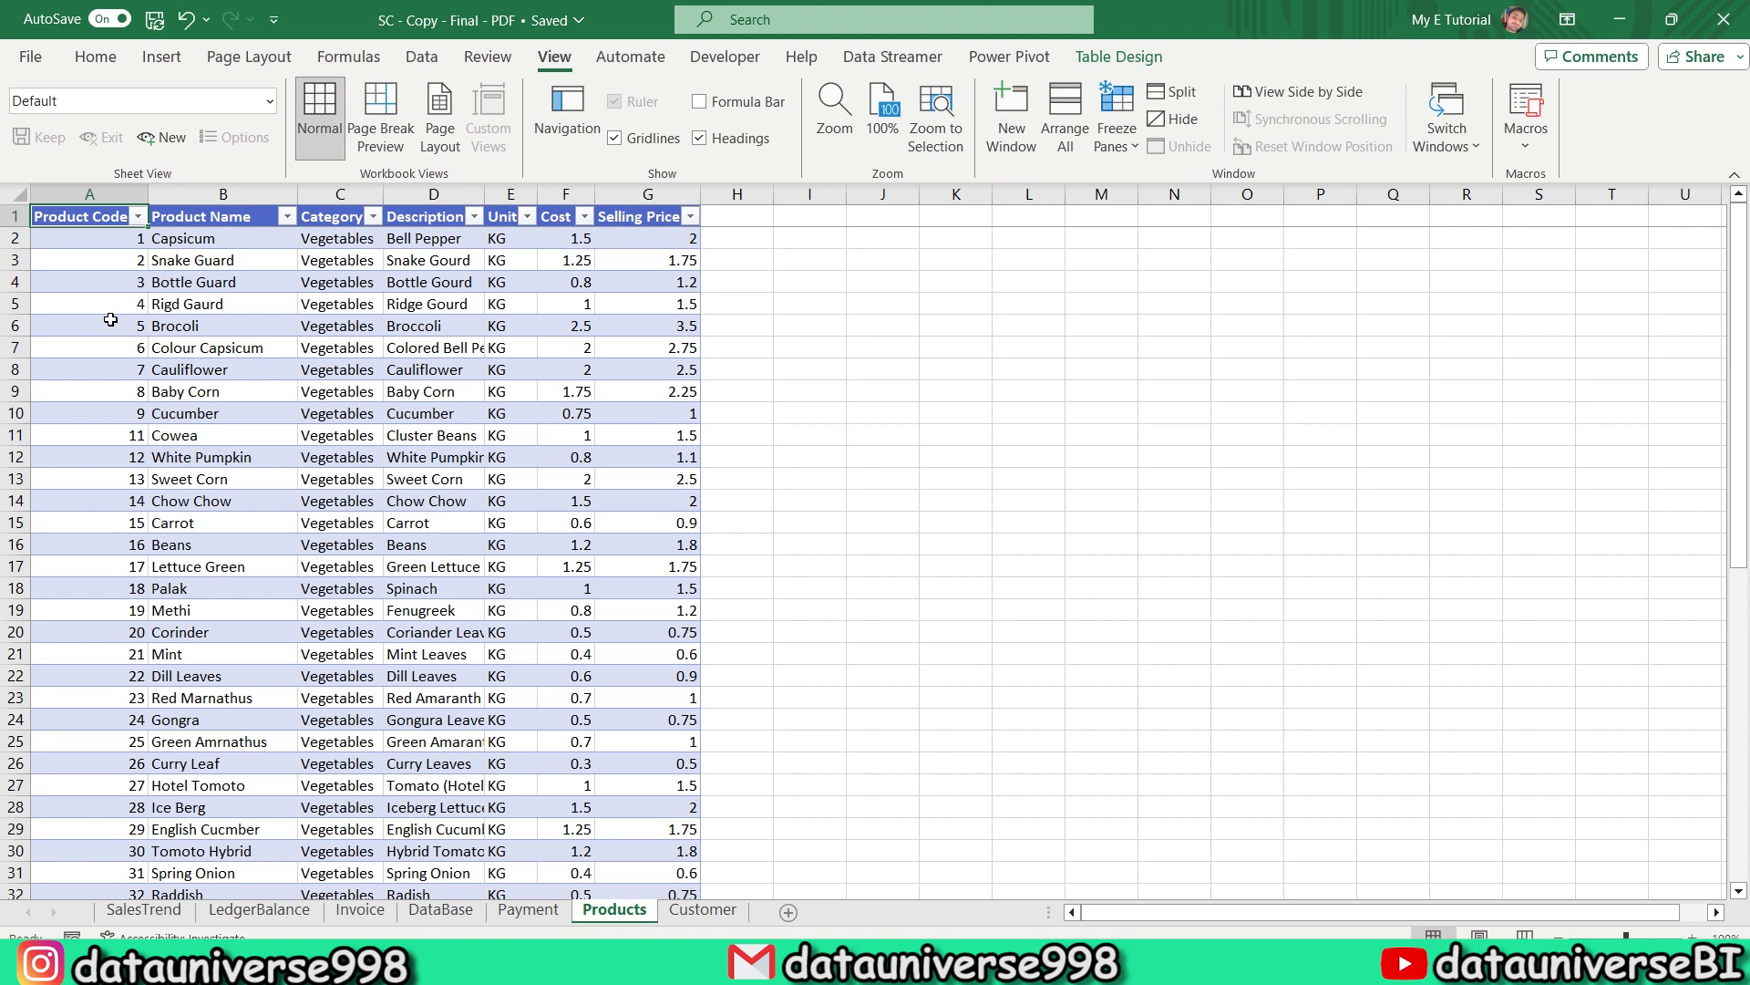
Check that TerraBloom Enterprises is the last customer, then go to DataBase
key(ctrl+Page_Down)
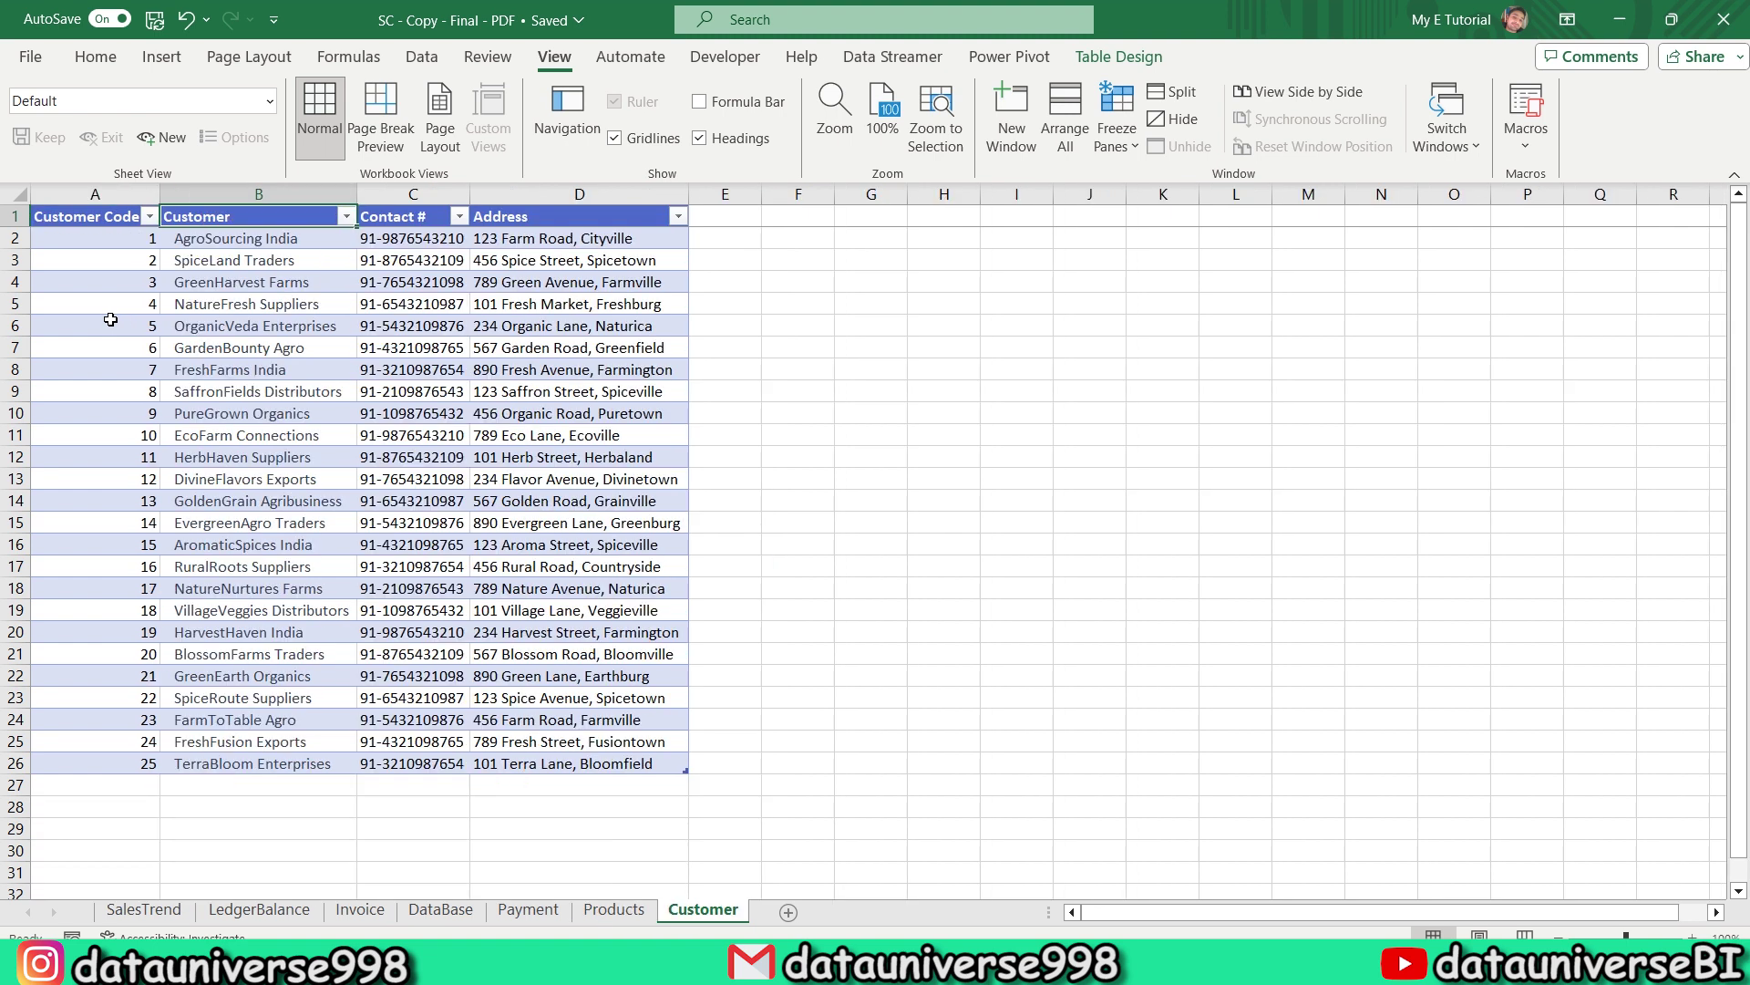
key(Down)
key(Down)
key(ctrl+Down)
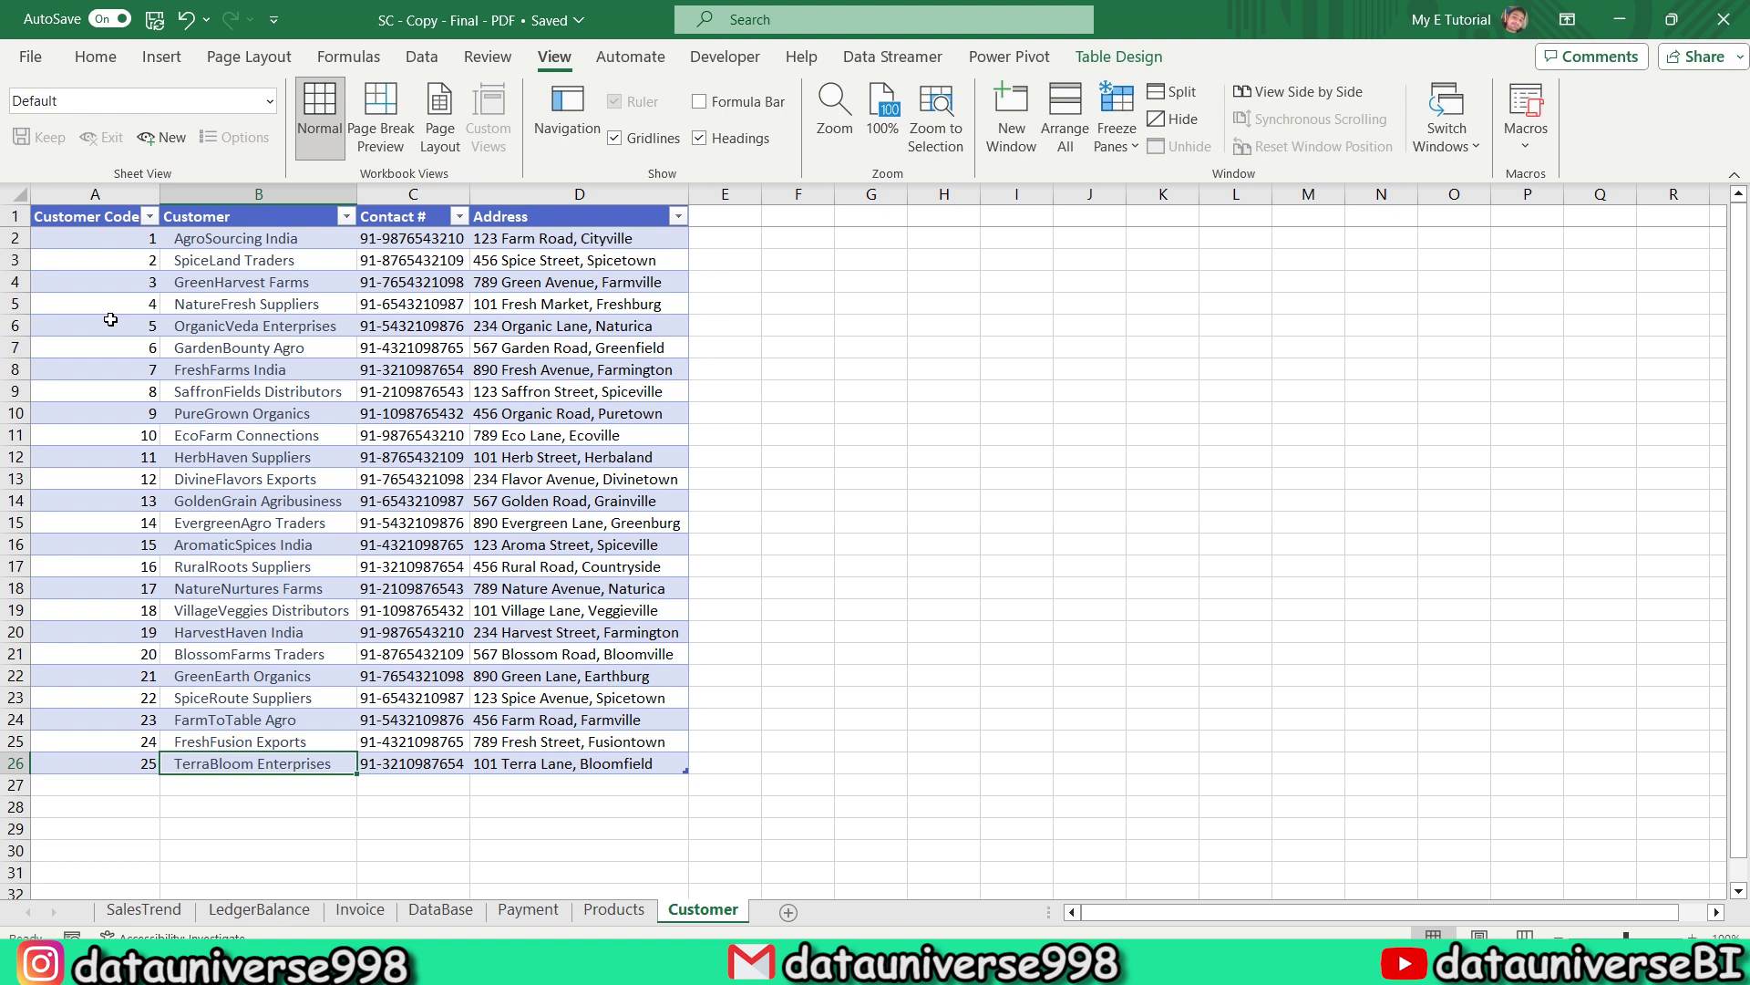
key(ctrl+Page_Up)
key(ctrl+Page_Up)
key(ctrl+Page_Up)
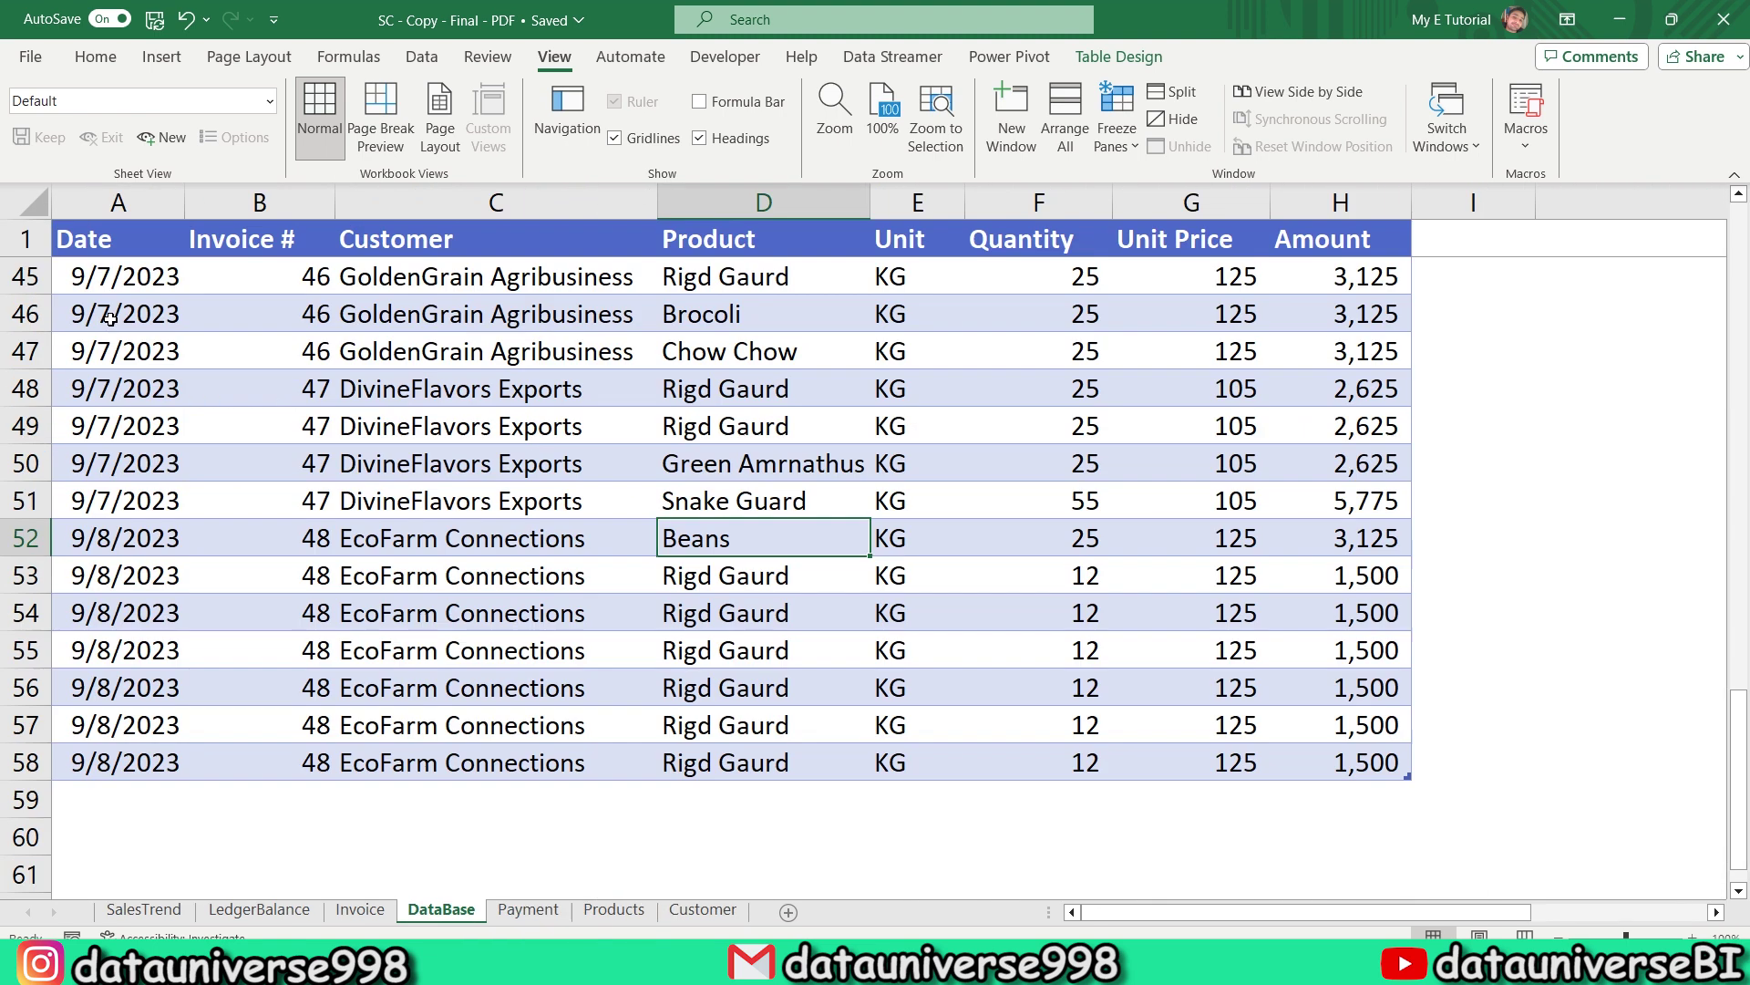
key(ctrl+Page_Up)
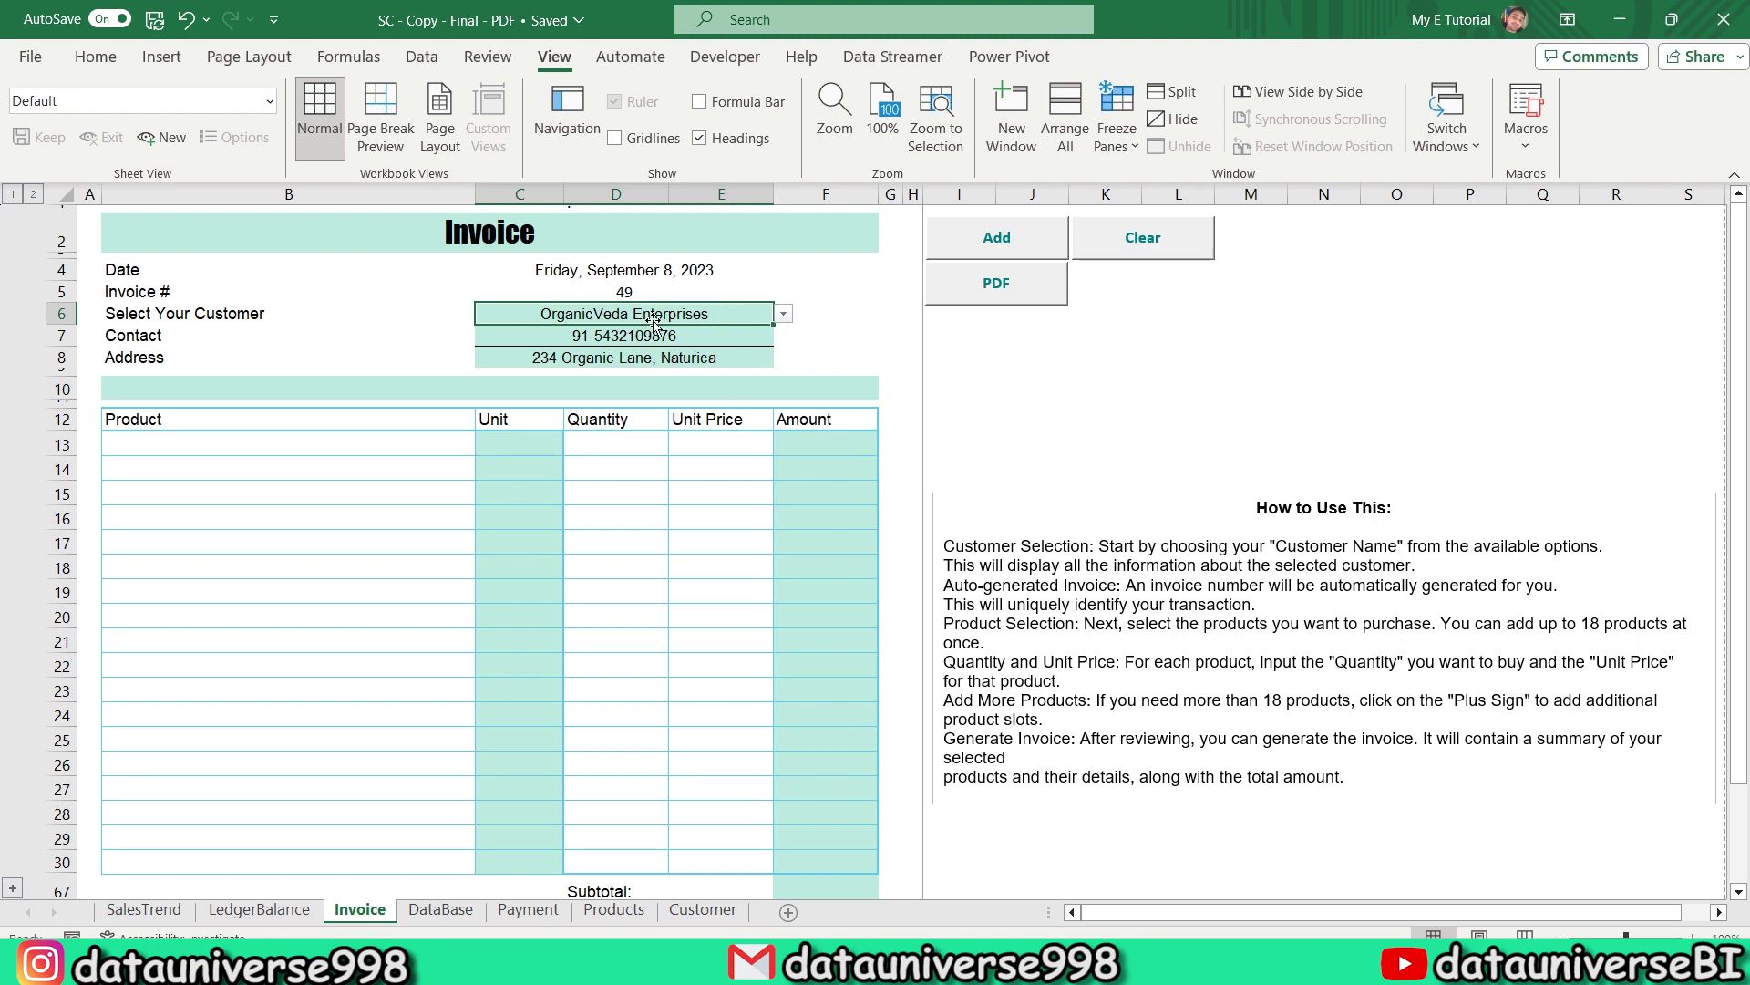
Check the Grand Total invoice amount in LedgerBalance, then bring up SalesTrend
click(274, 910)
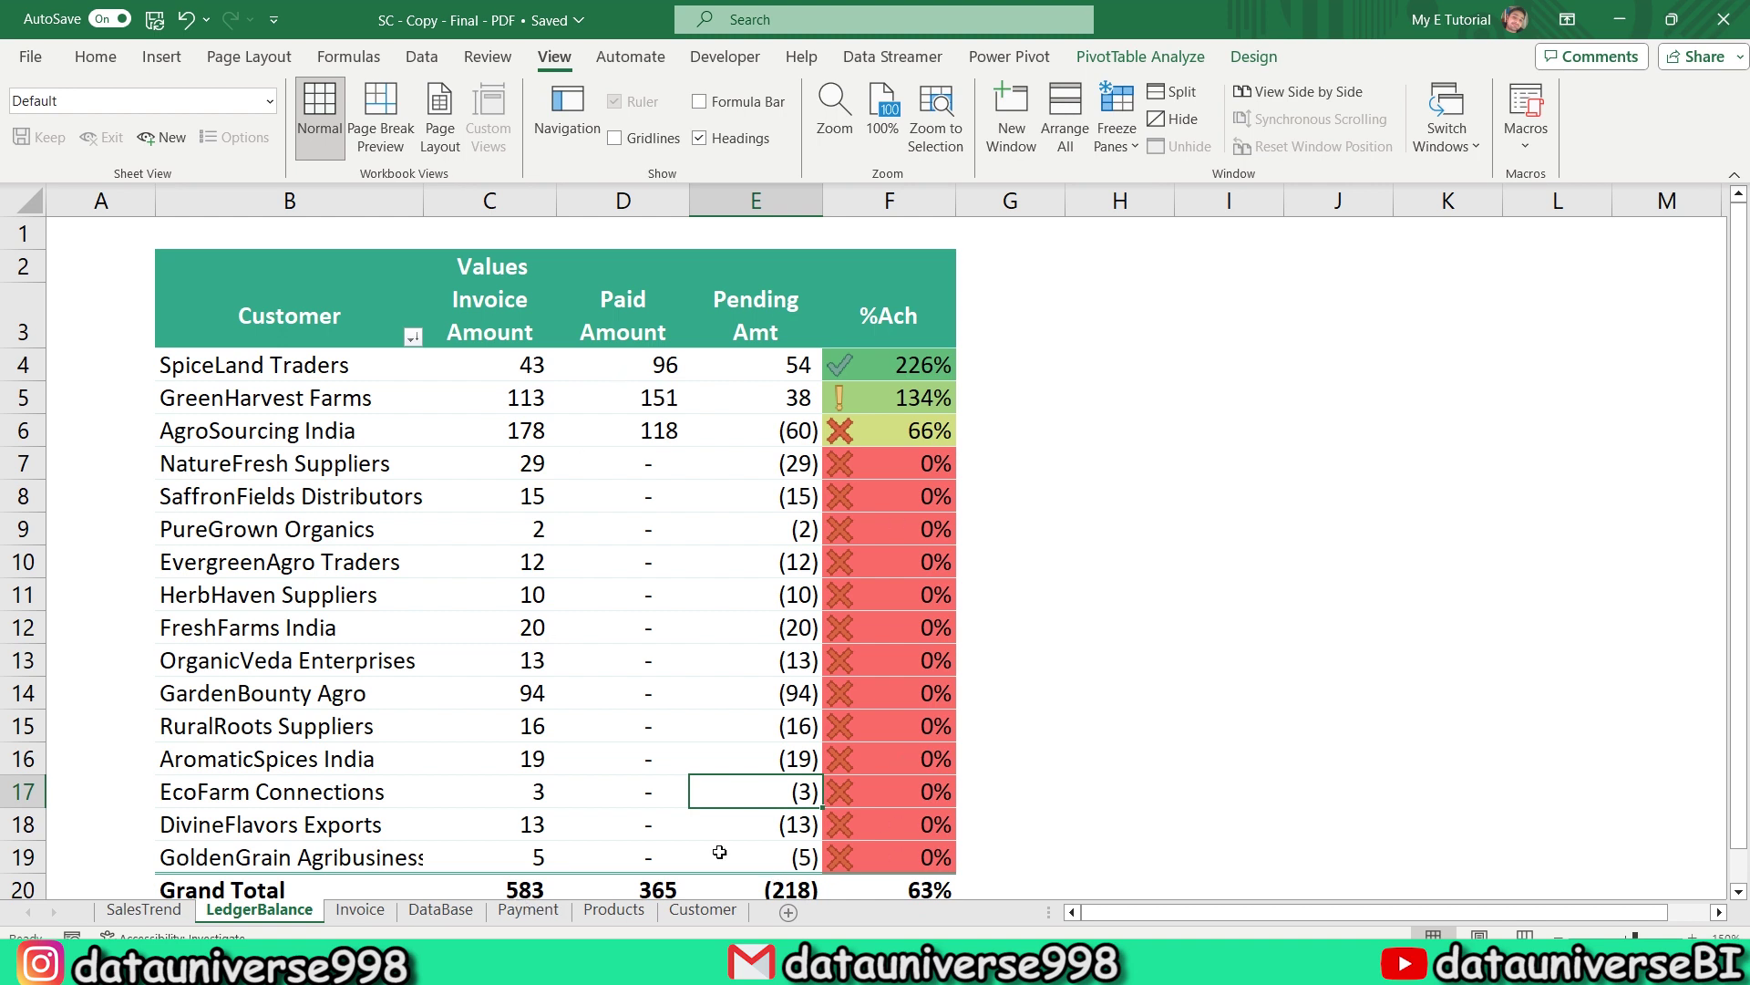
click(518, 866)
key(Down)
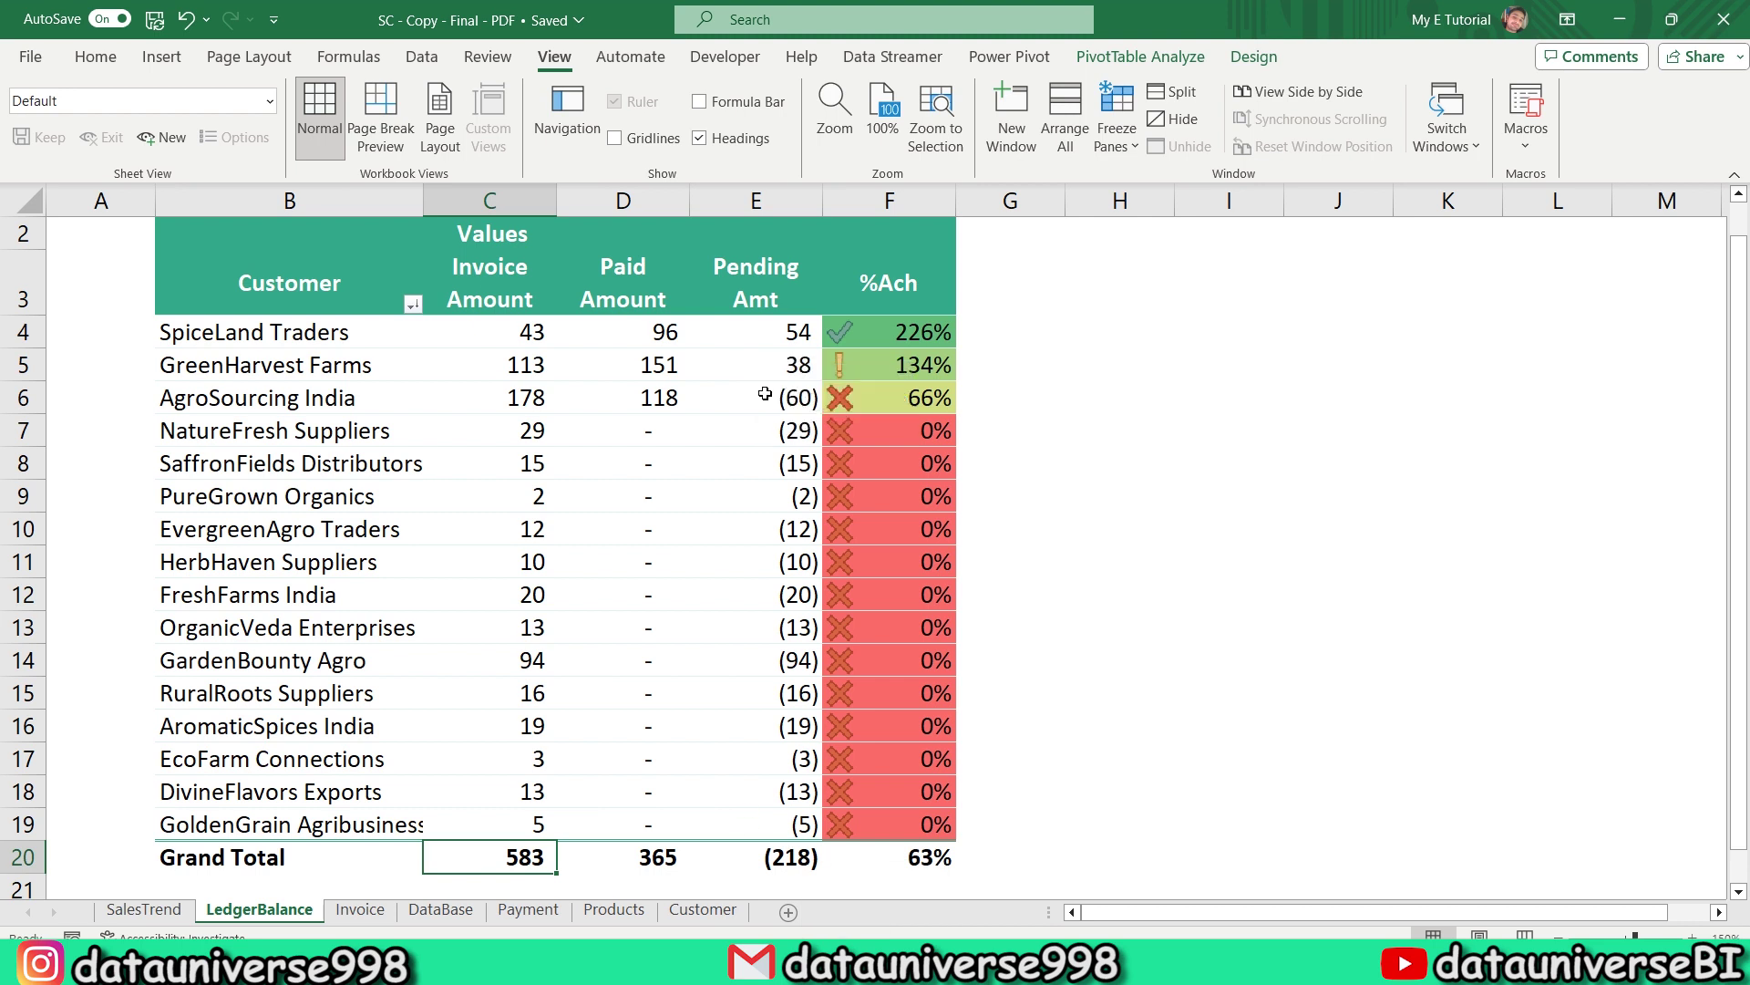
mouse_move(764, 397)
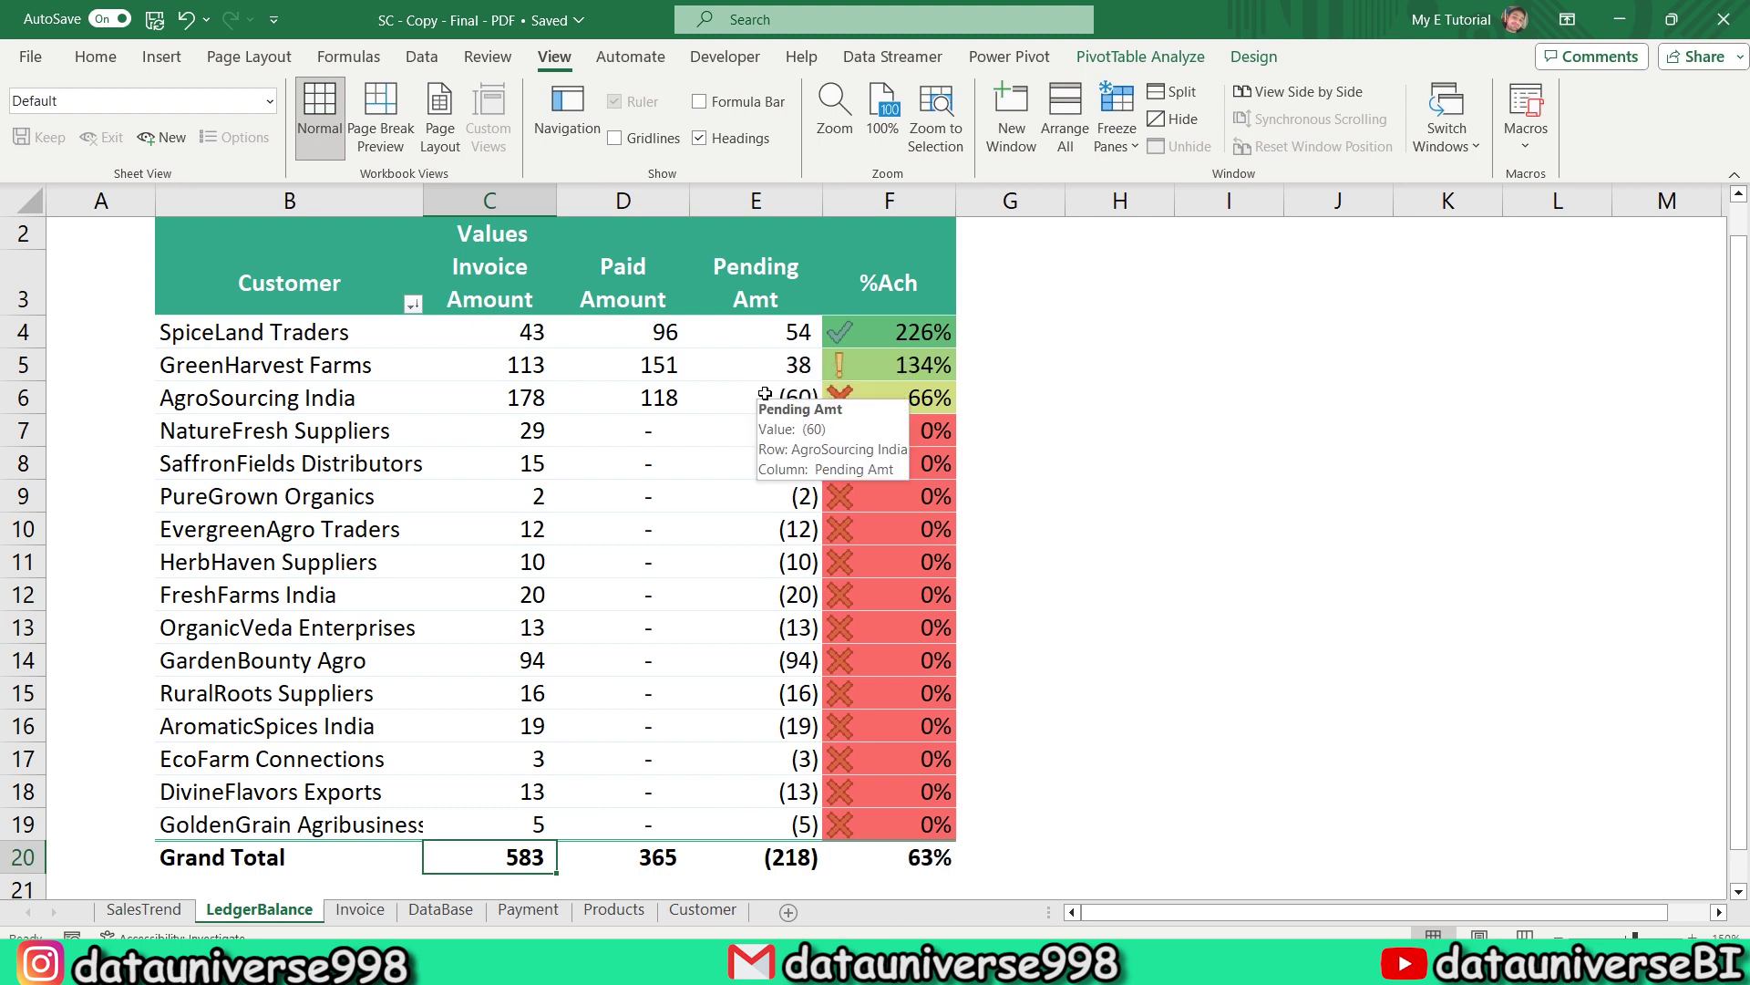
click(144, 909)
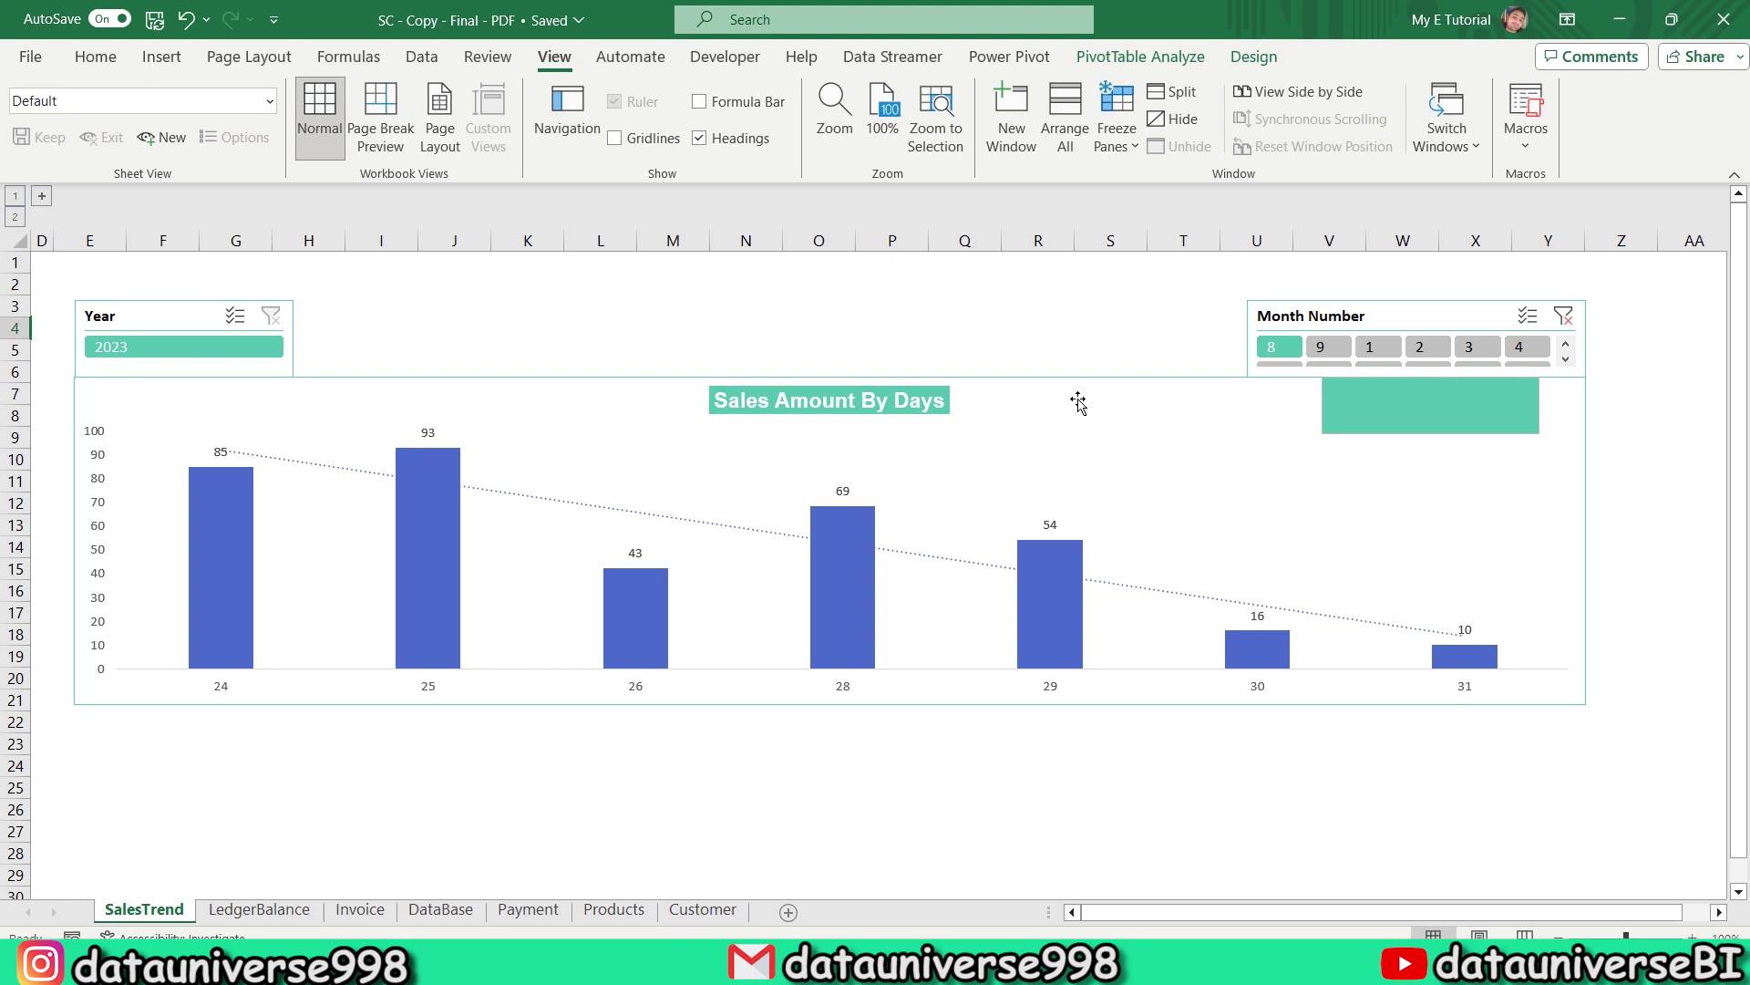
Filter the SalesTrend chart to month 9 and return to the Invoice sheet
click(1328, 346)
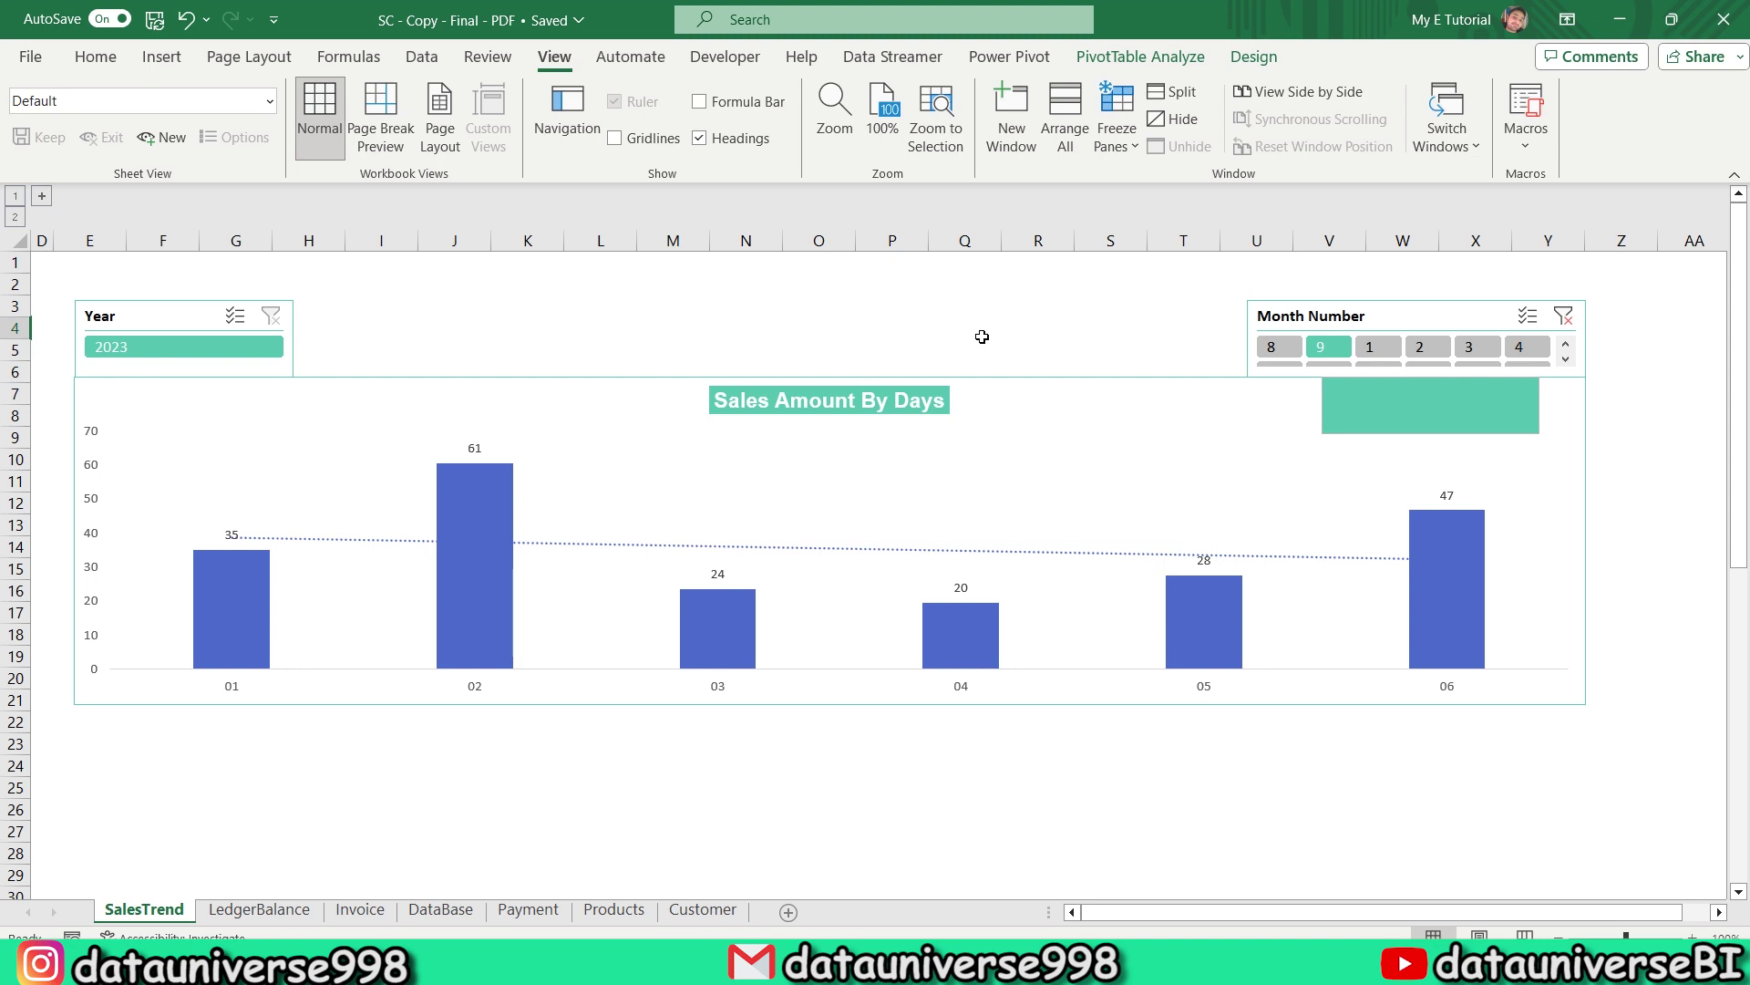
key(ctrl+Page_Down)
key(ctrl+Page_Down)
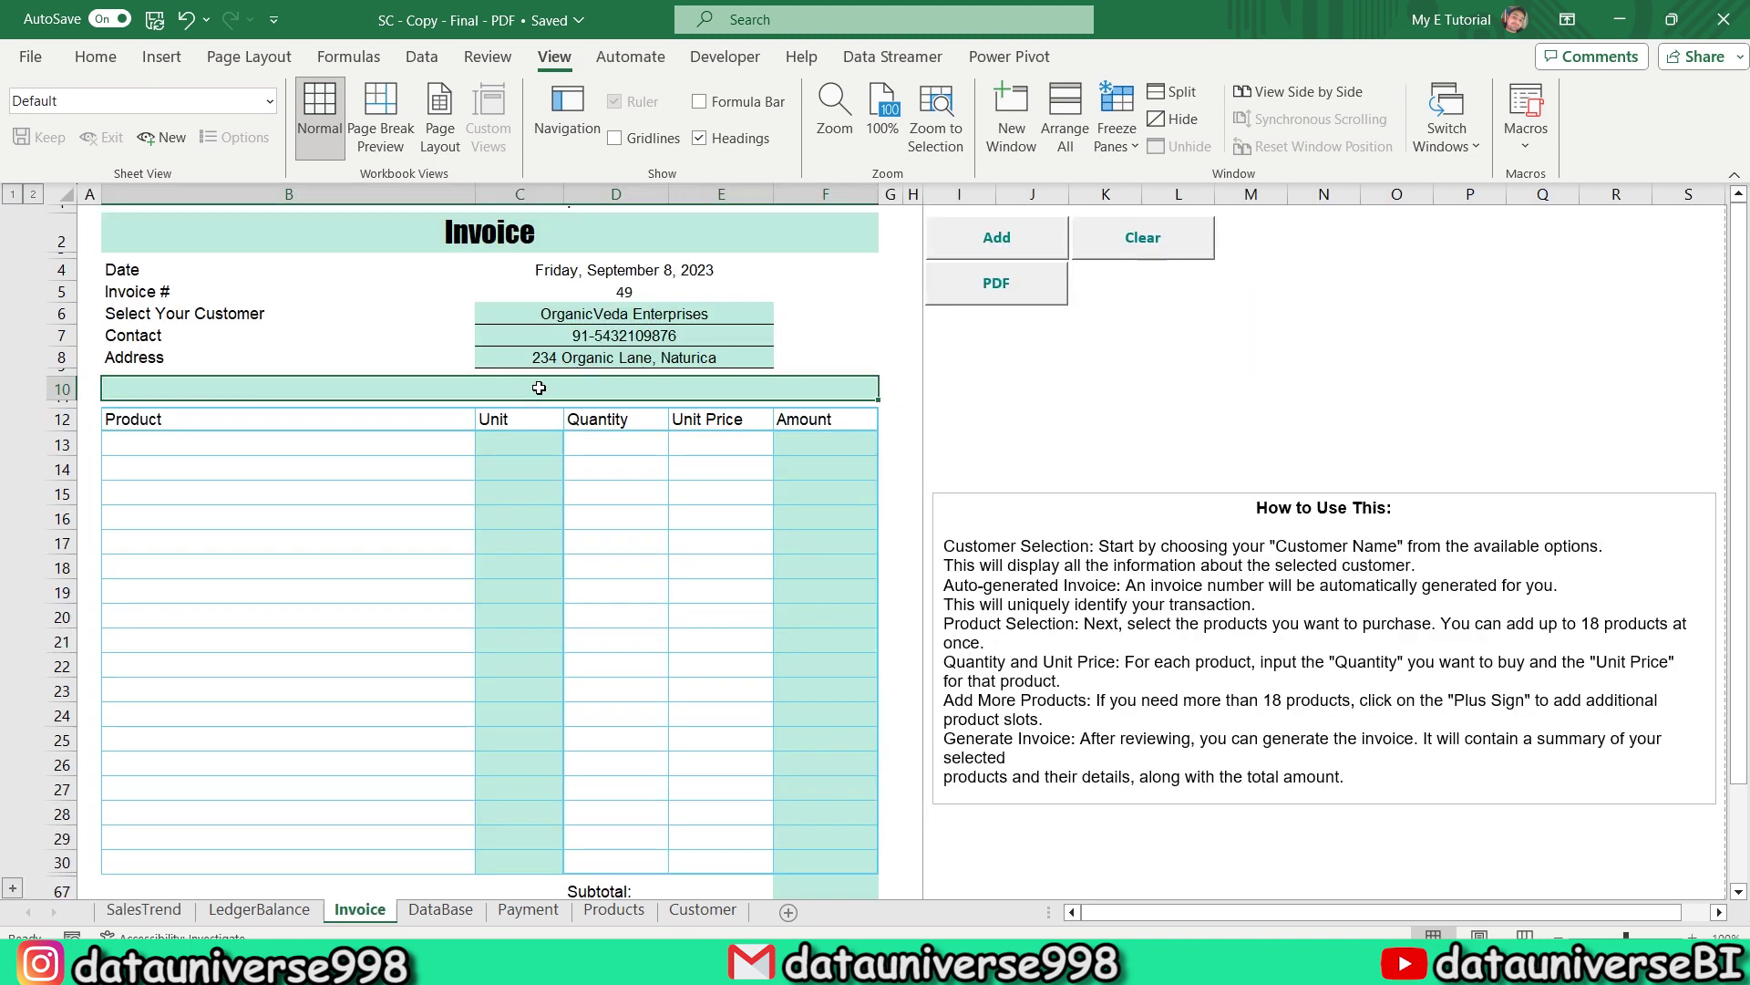